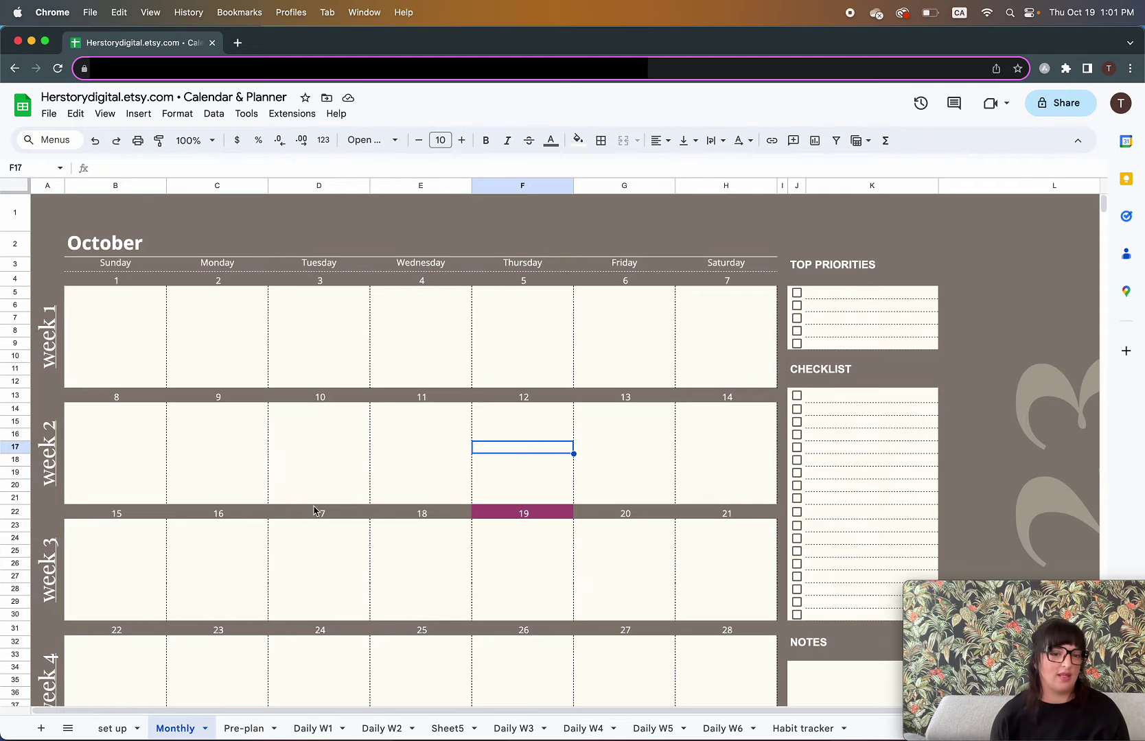
- Merge cells B32:H32 across the October 22–28 week and enter "vacaion"
{"action": "left_click_drag", "start_coordinate": [88, 645], "coordinate": [720, 653]}
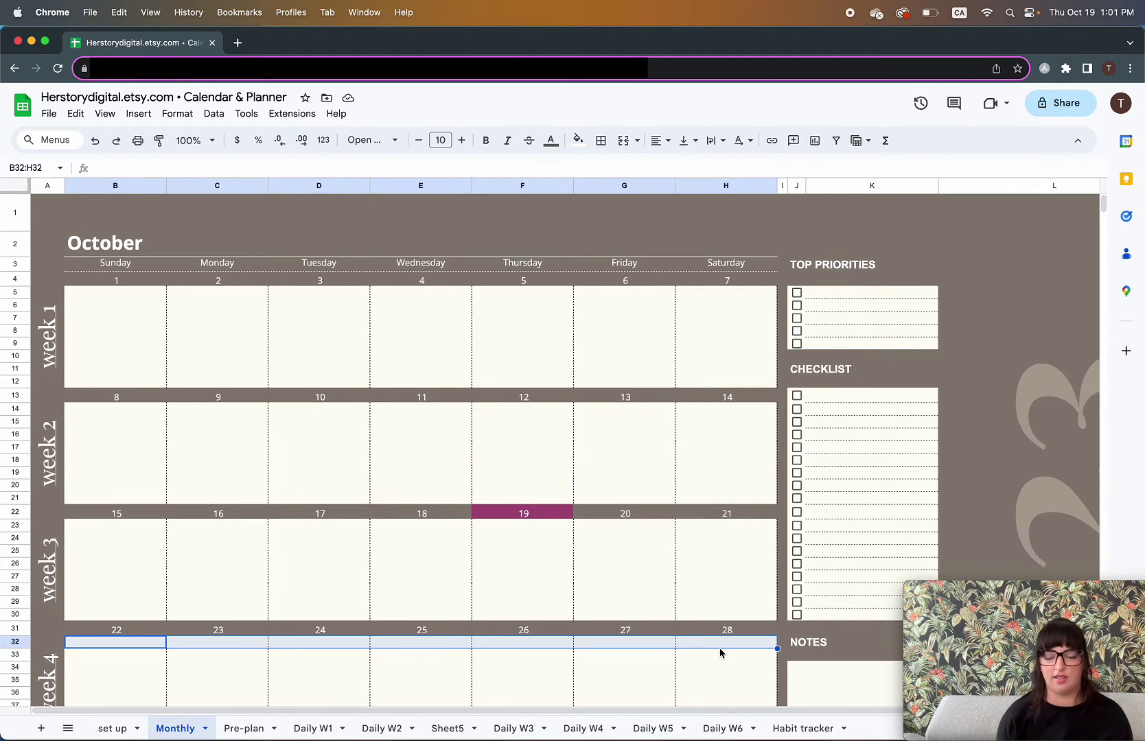
{"action": "left_click", "coordinate": [623, 140]}
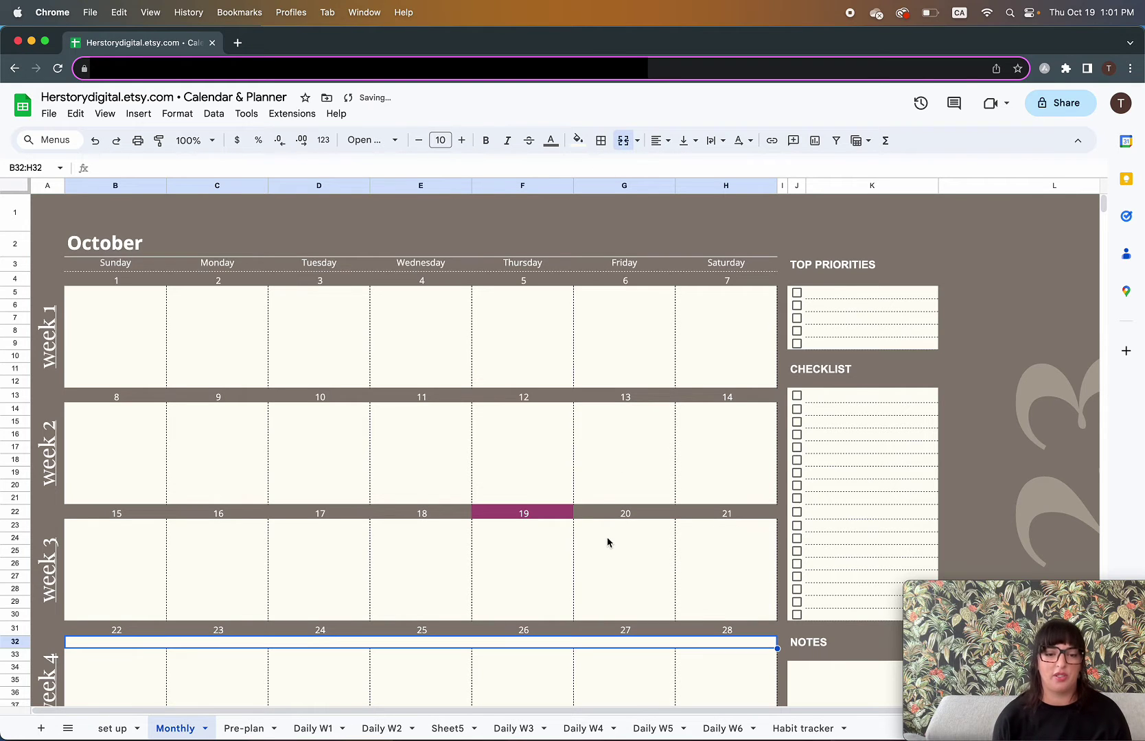
{"action": "type", "text": "vacaion"}
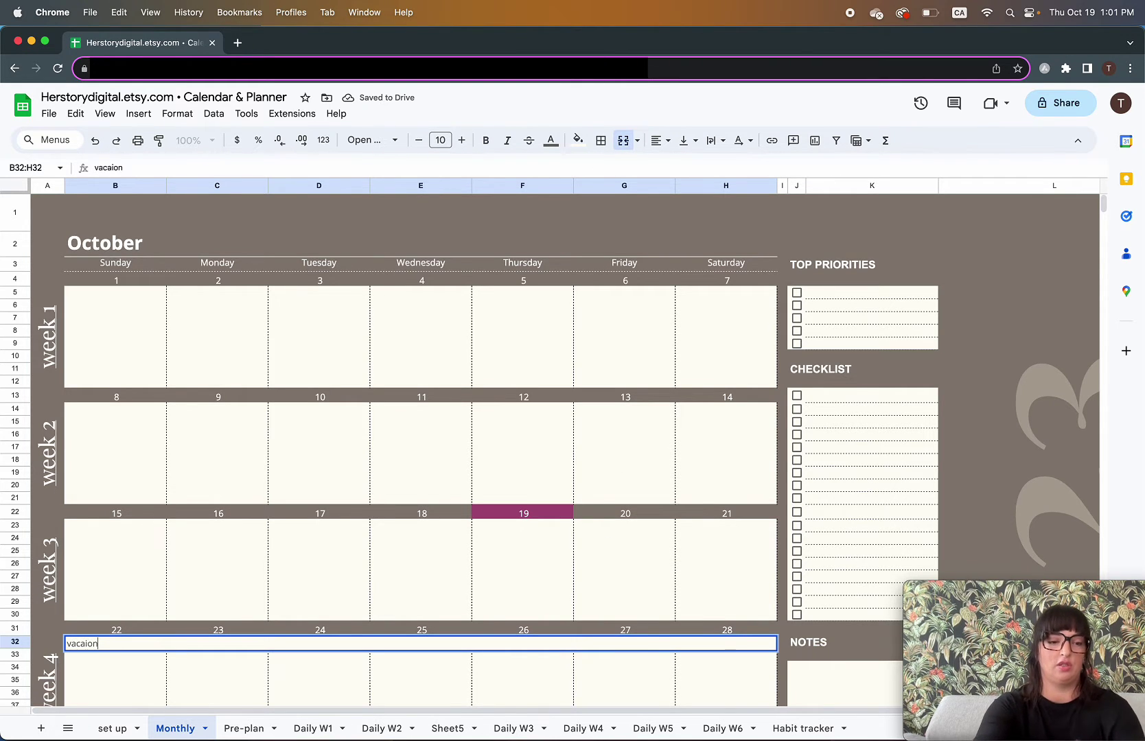
{"action": "key", "text": "Return"}
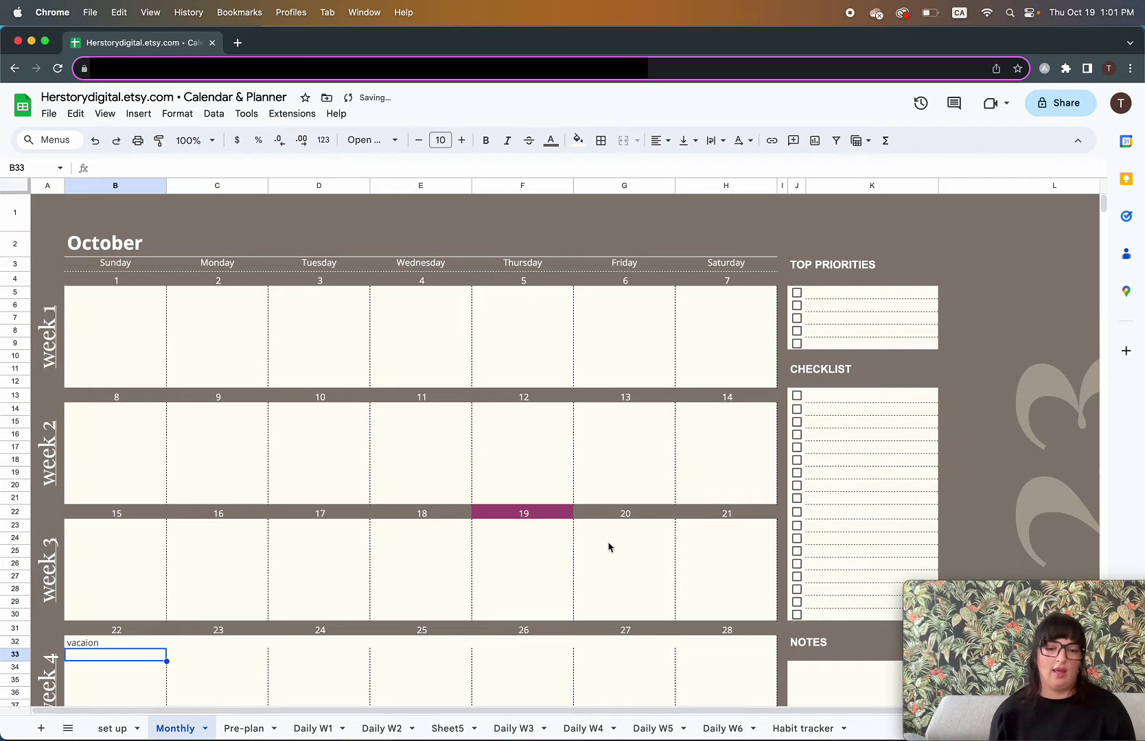
- Center the vacation entry in row 32 both horizontally and vertically
{"action": "left_click", "coordinate": [497, 643]}
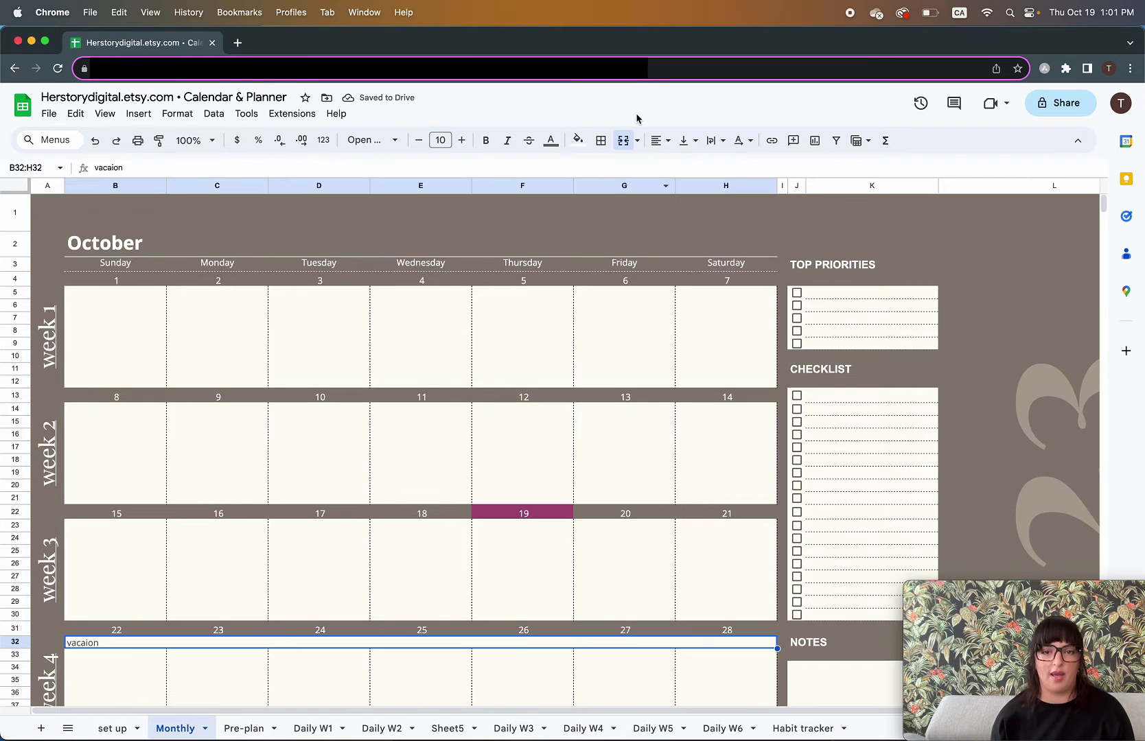
{"action": "left_click", "coordinate": [661, 140]}
{"action": "left_click", "coordinate": [681, 166]}
{"action": "left_click", "coordinate": [688, 140]}
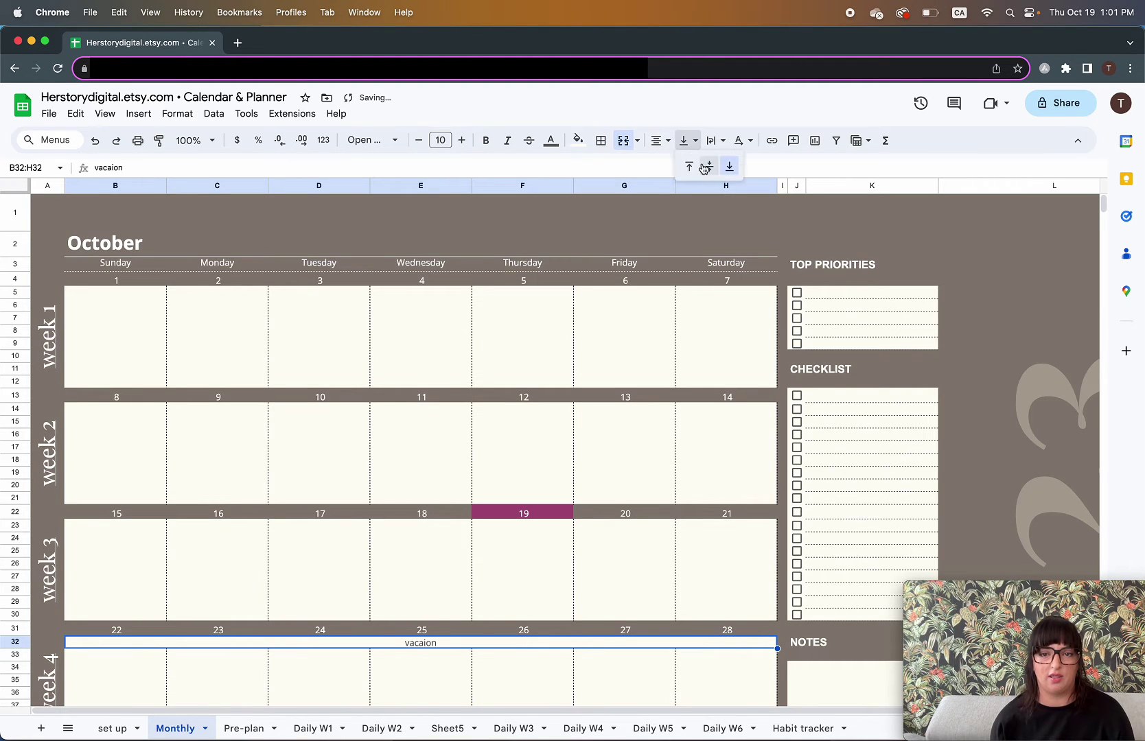
{"action": "left_click", "coordinate": [705, 167]}
- Make the vacation entry in row 32 bold and give its merged cell a light blue fill
{"action": "left_click", "coordinate": [485, 140]}
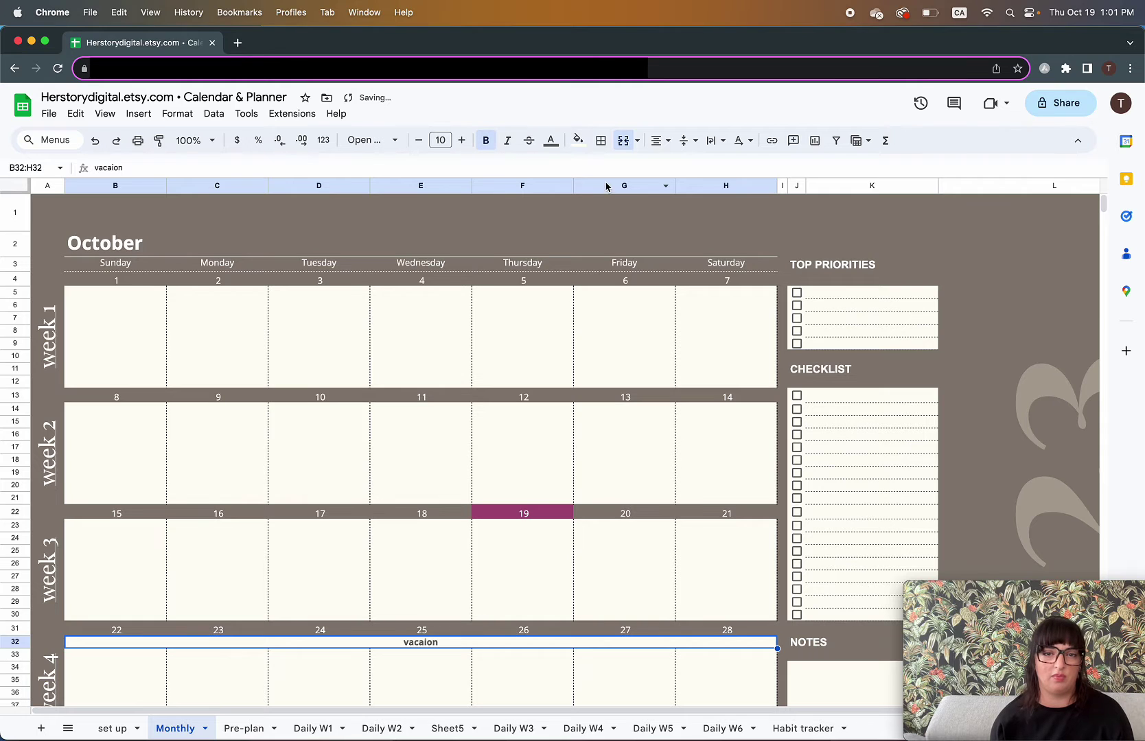
{"action": "left_click", "coordinate": [578, 140]}
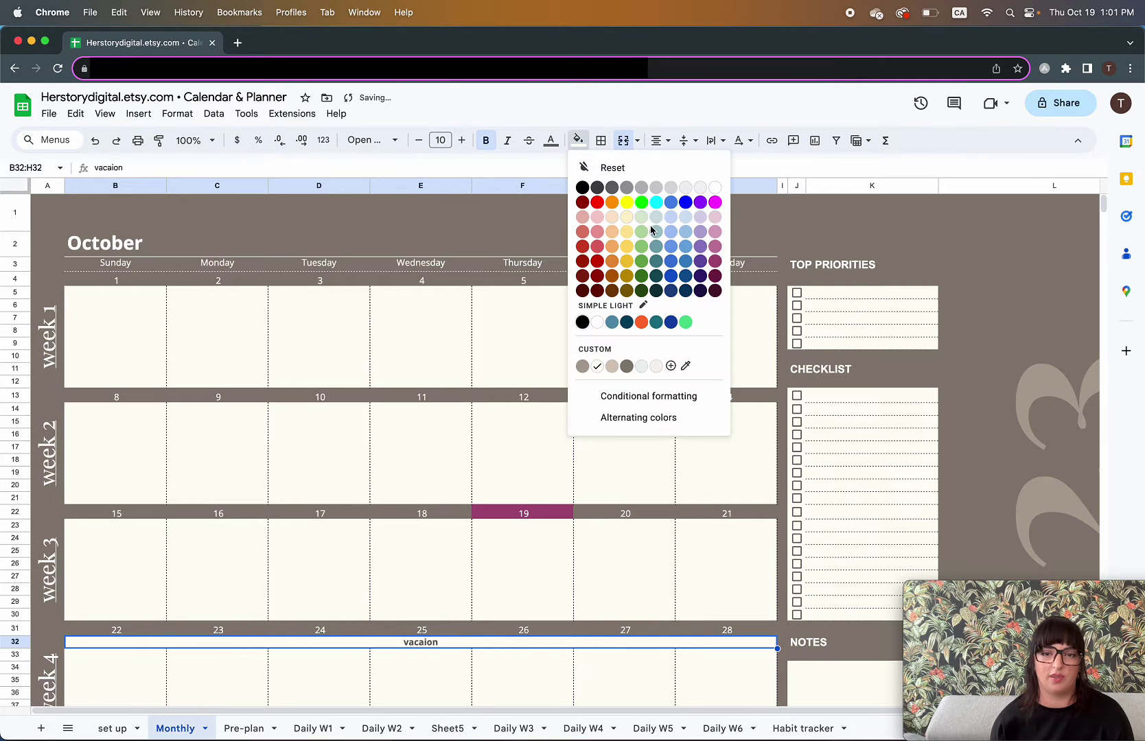
{"action": "left_click", "coordinate": [684, 235]}
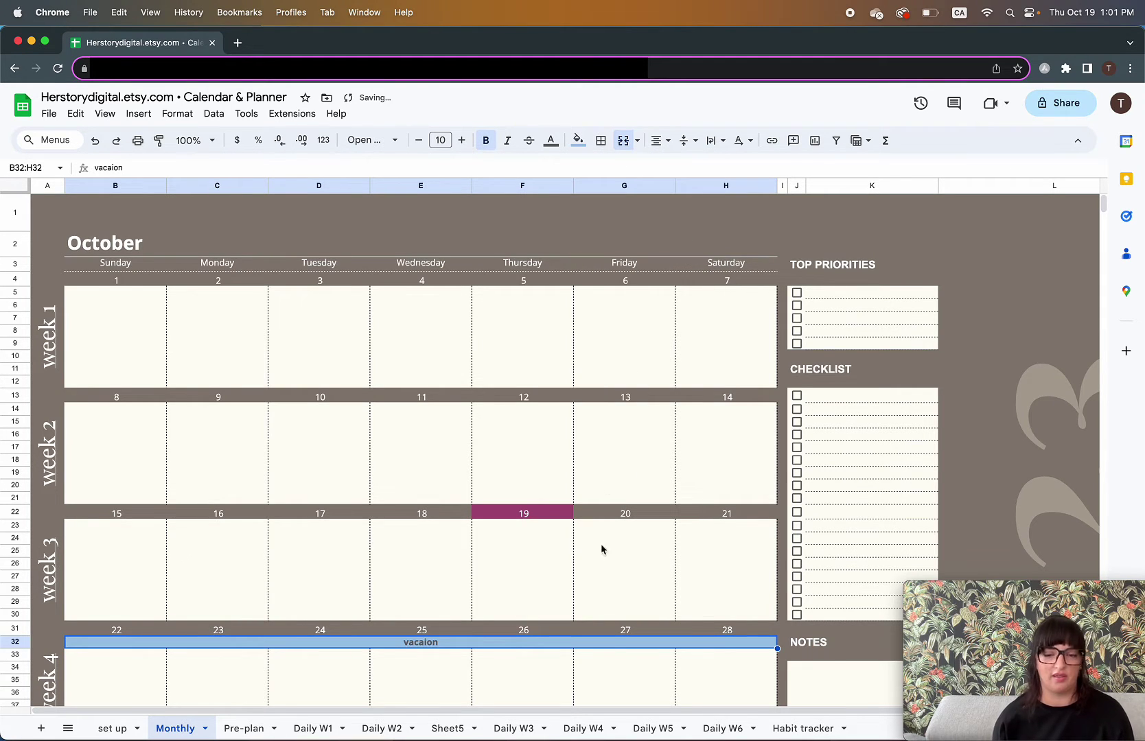
{"action": "left_click", "coordinate": [580, 667]}
- Merge cells G23:H25 under October 20 and 21 and enter "packing"
{"action": "scroll", "coordinate": [686, 604], "scroll_direction": "down", "scroll_amount": 1}
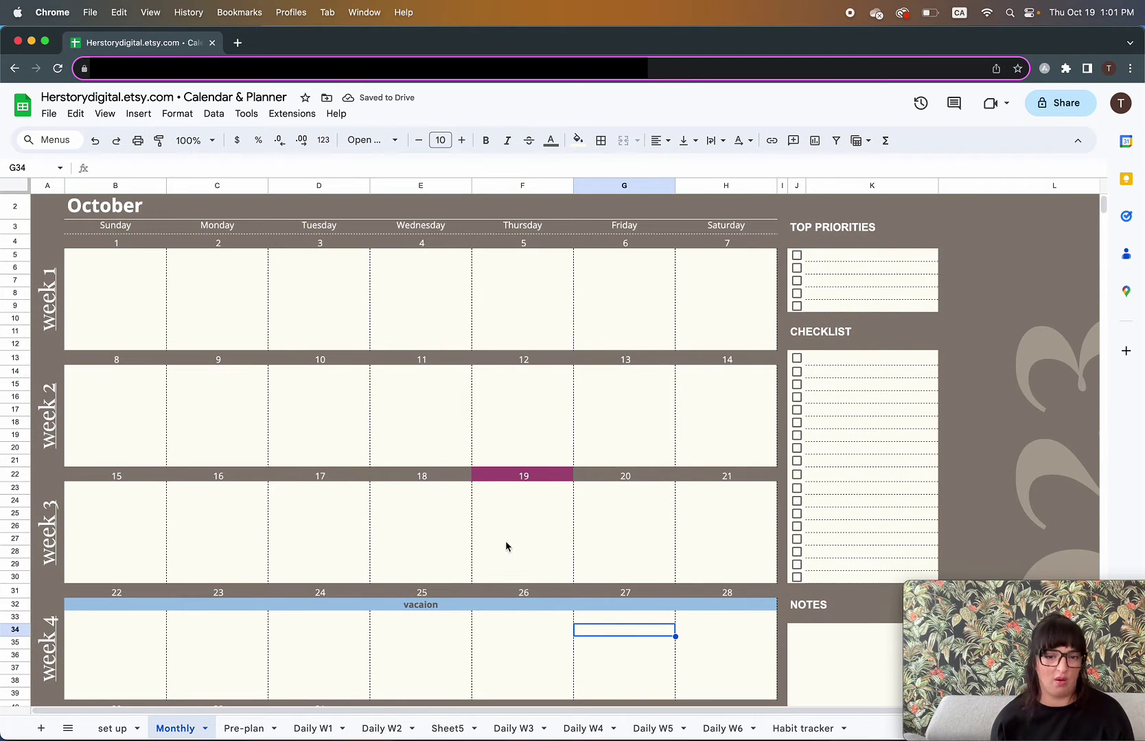
{"action": "left_click_drag", "start_coordinate": [584, 488], "coordinate": [716, 523]}
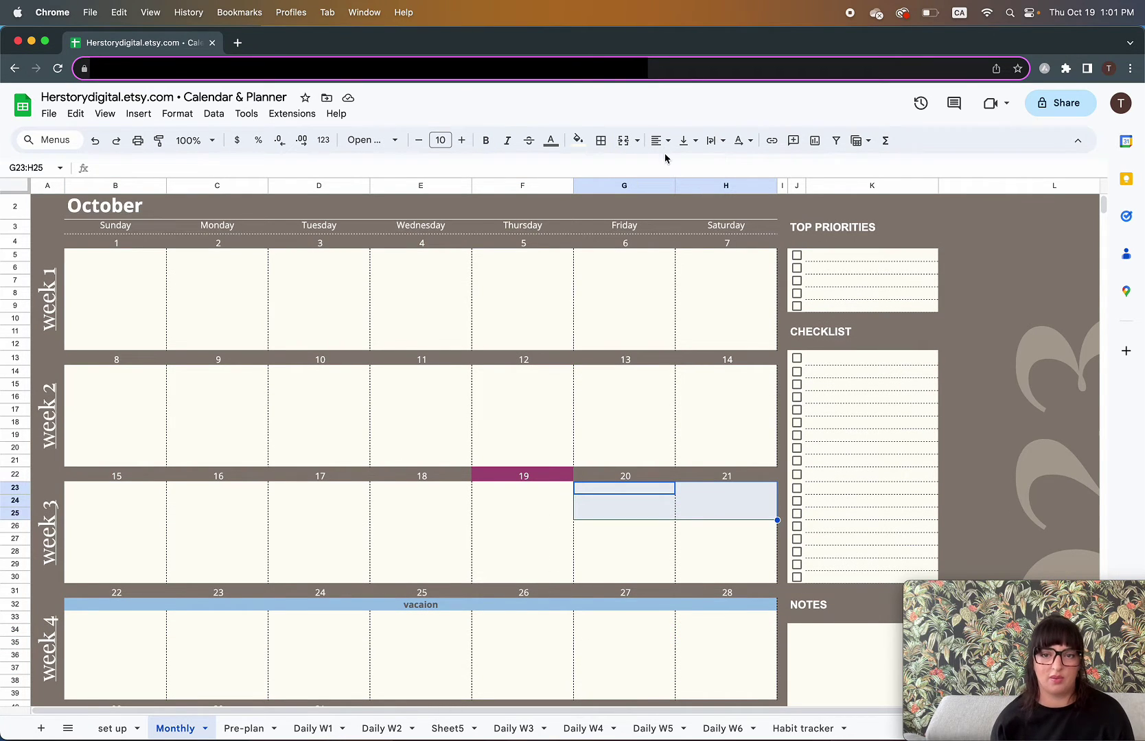
{"action": "left_click", "coordinate": [622, 141]}
{"action": "type", "text": "packing"}
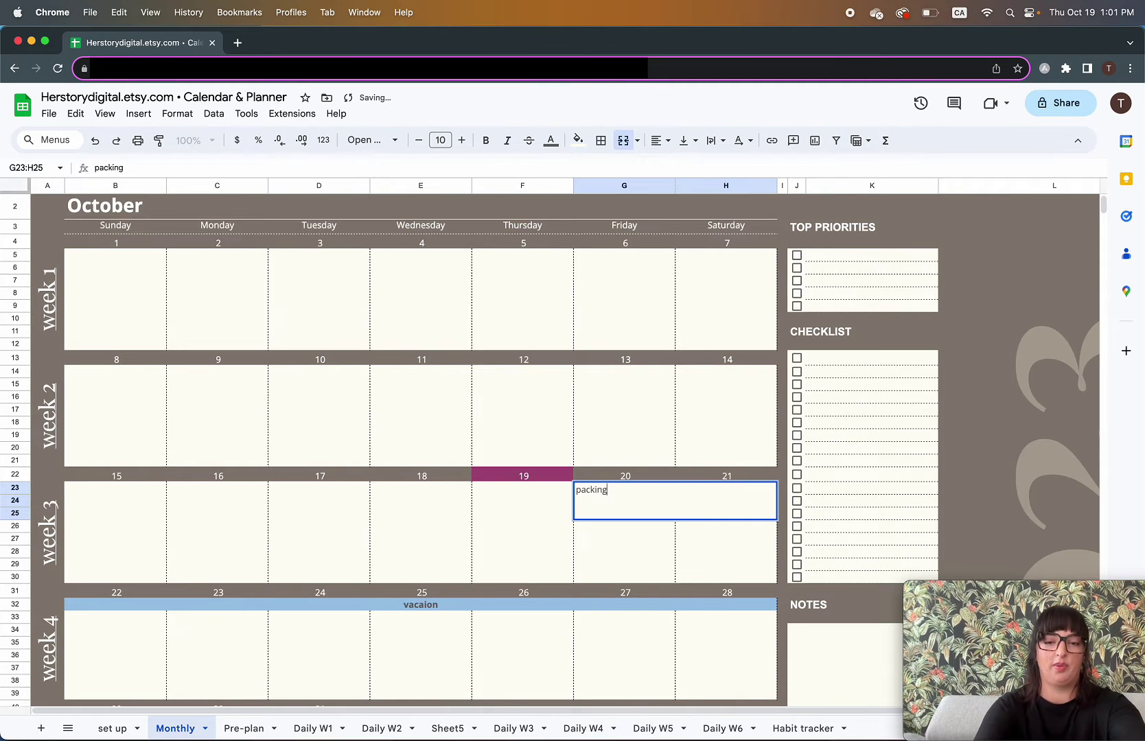
- Center the "packing" entry vertically and horizontally and fill its merged block with light magenta
{"action": "left_click", "coordinate": [688, 140]}
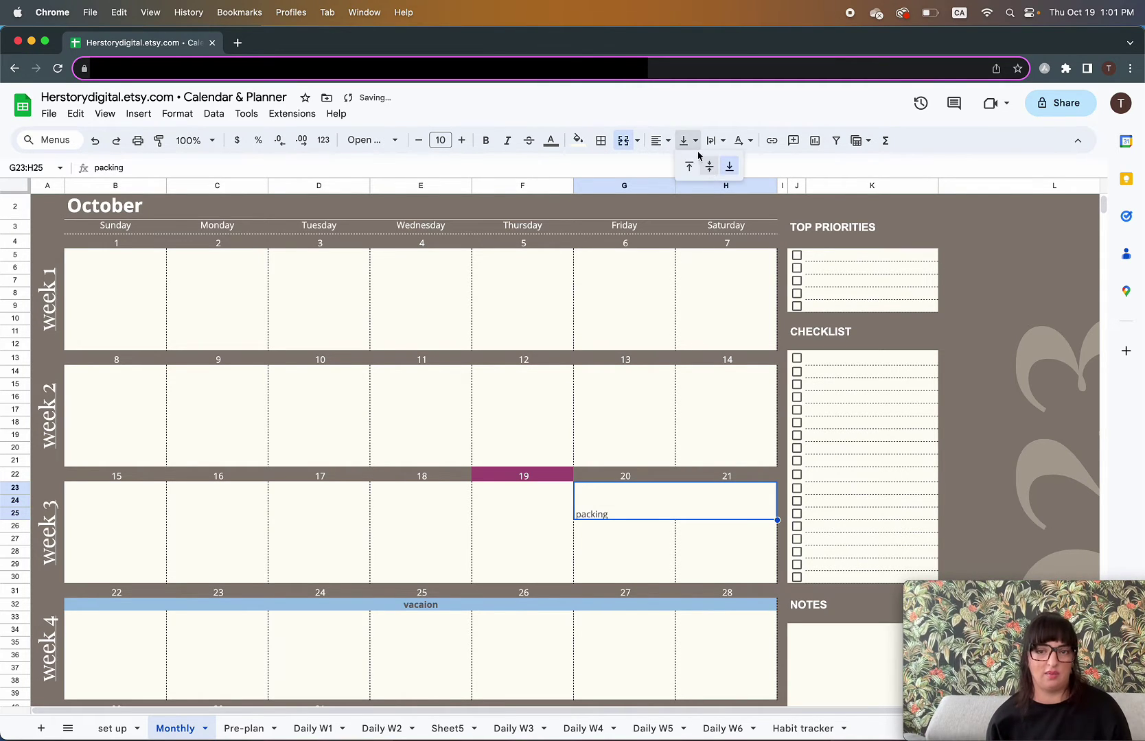
{"action": "left_click", "coordinate": [709, 166]}
{"action": "left_click", "coordinate": [659, 140]}
{"action": "left_click", "coordinate": [680, 166]}
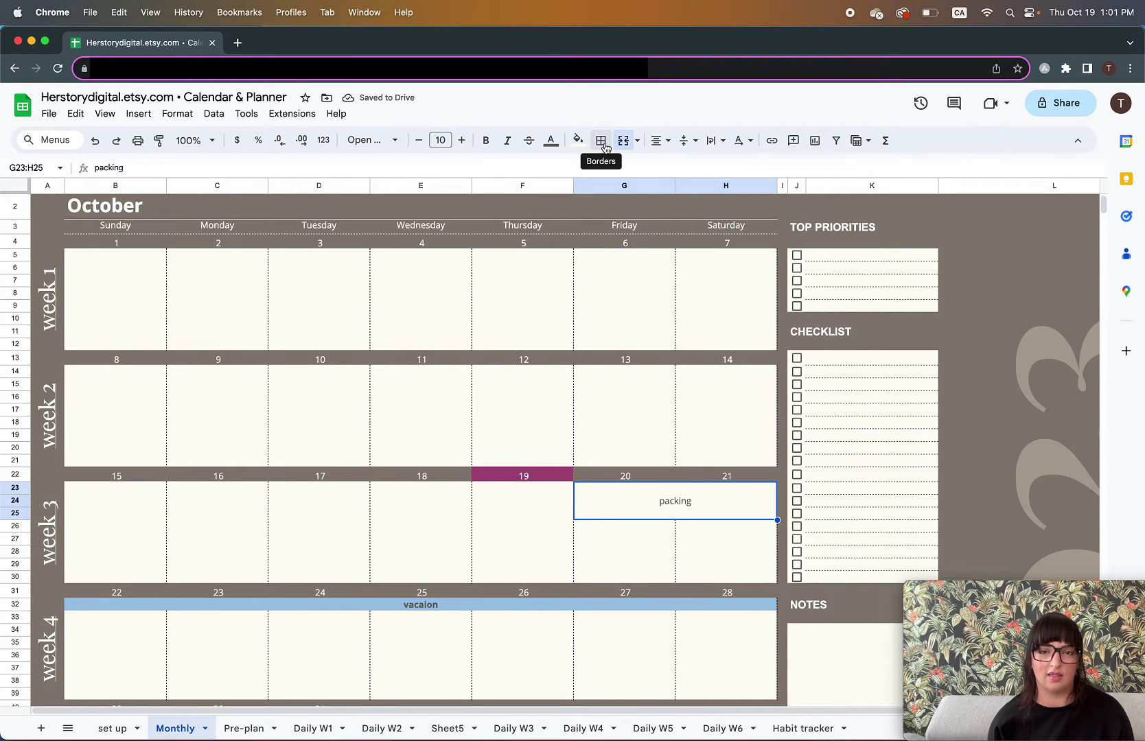
{"action": "left_click", "coordinate": [578, 140]}
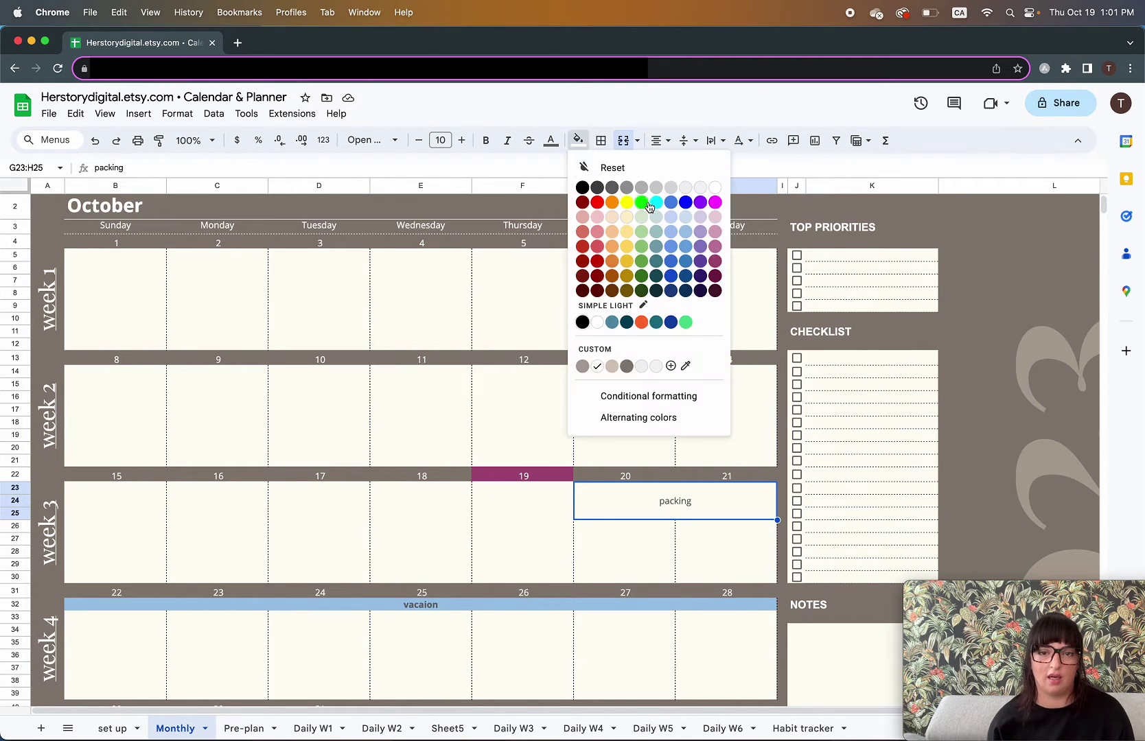
{"action": "left_click", "coordinate": [715, 219]}
{"action": "left_click", "coordinate": [420, 551]}
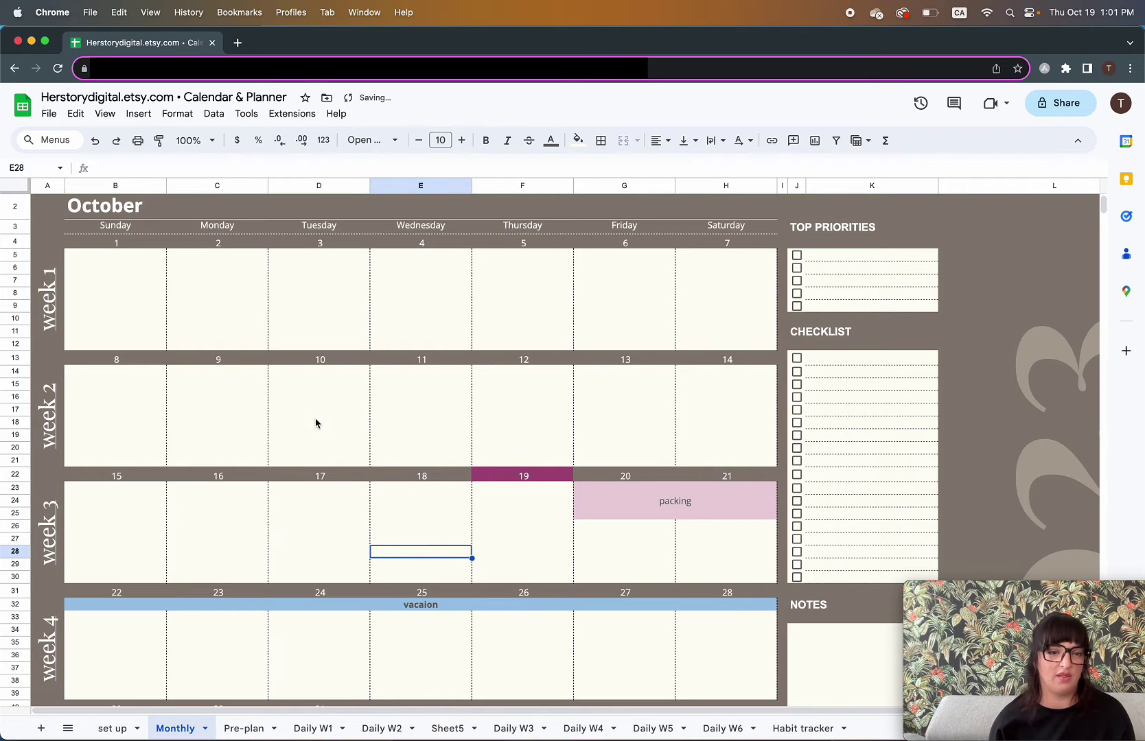
- Enter "mom's birthday" in the first line under Monday, October 9
{"action": "left_click", "coordinate": [185, 379]}
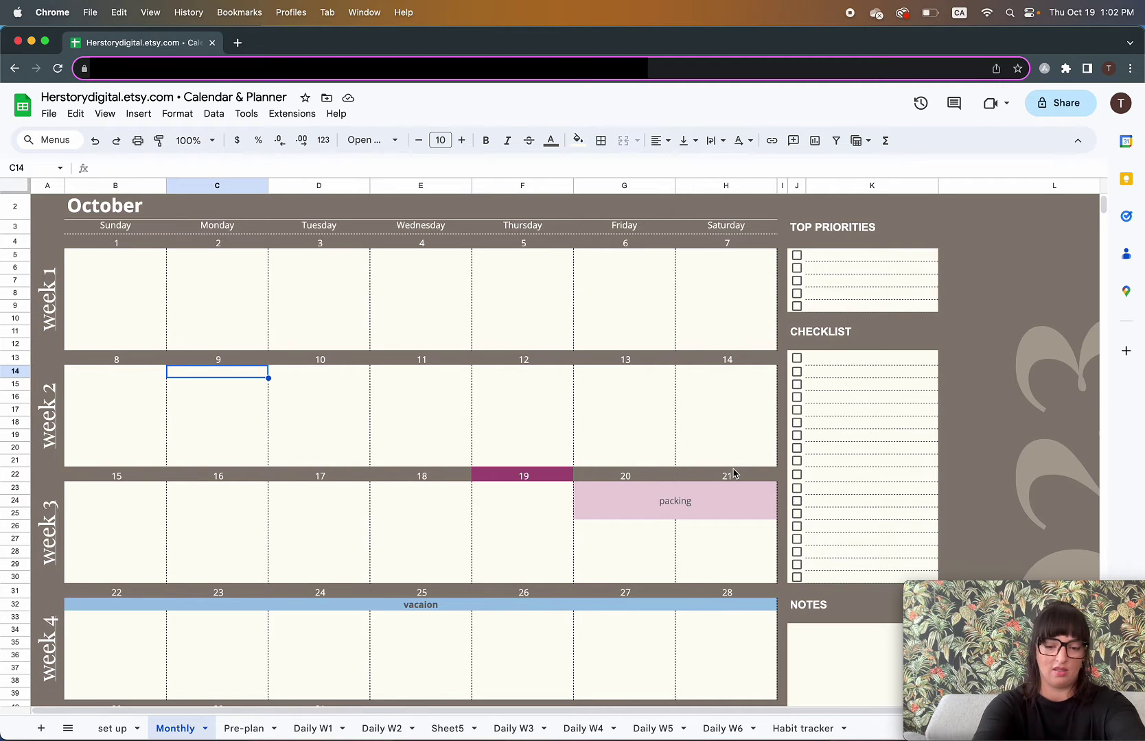
{"action": "type", "text": "My mom'"}
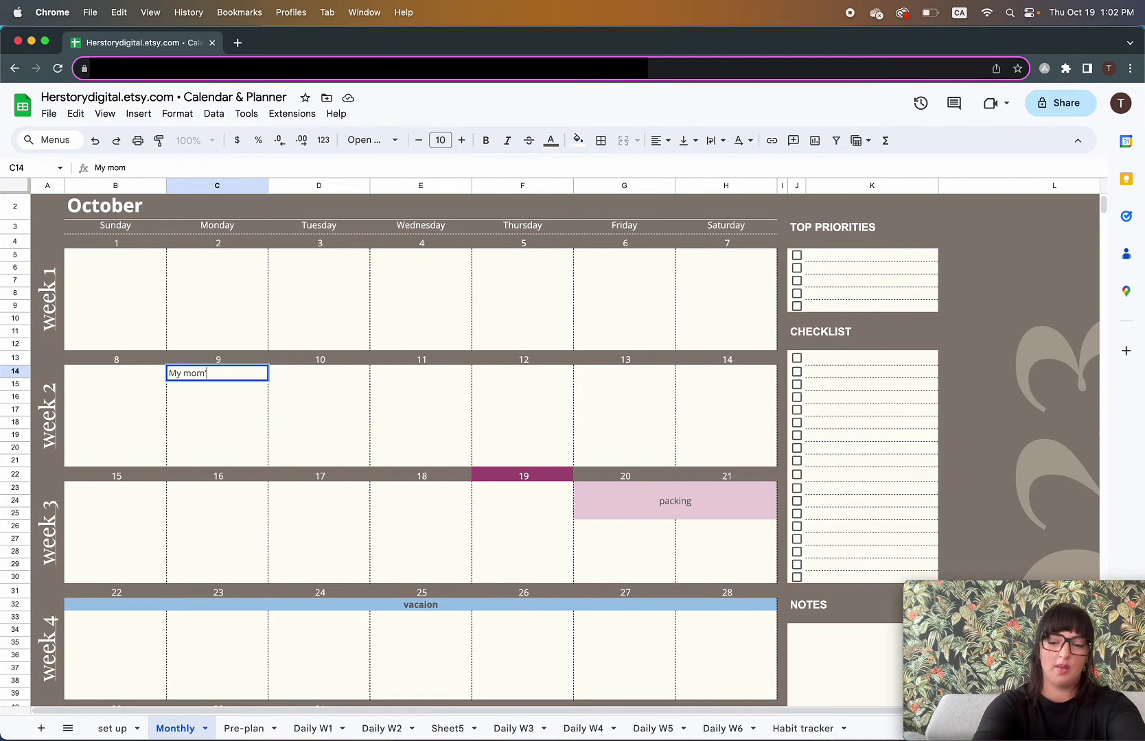
{"action": "type", "text": "s birthday"}
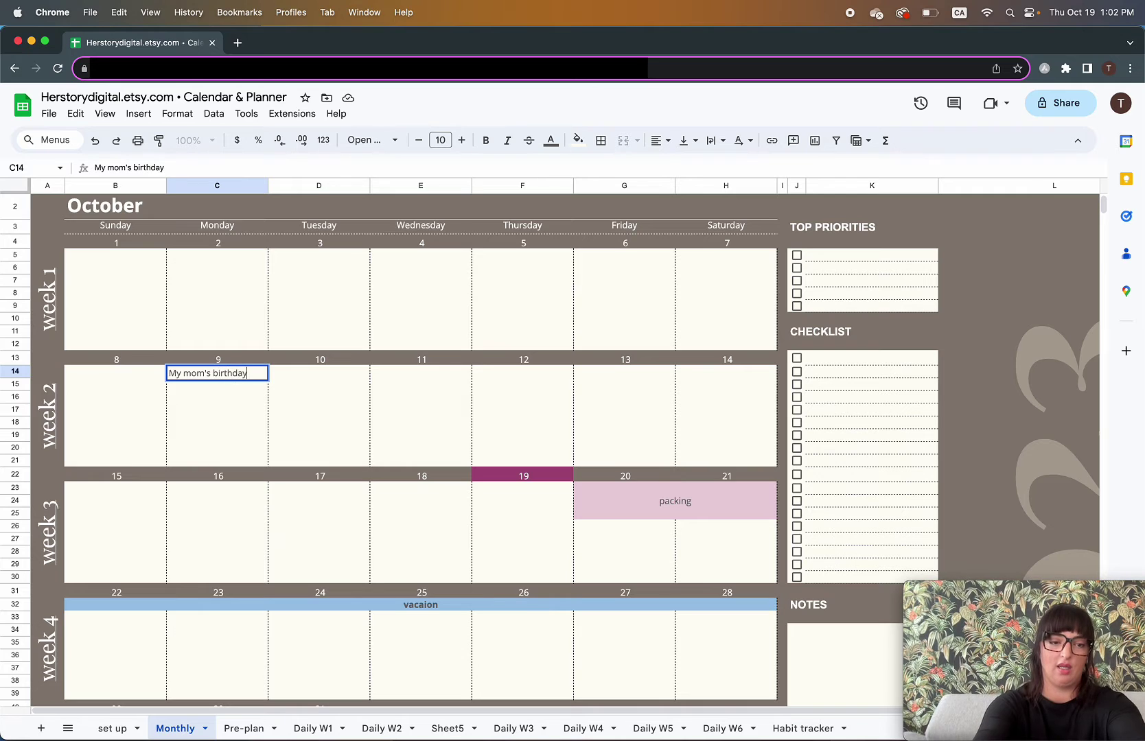
{"action": "key", "text": "Return"}
- Add "change tires" as the first item under Top Priorities and tick its checkbox
{"action": "left_click", "coordinate": [844, 255]}
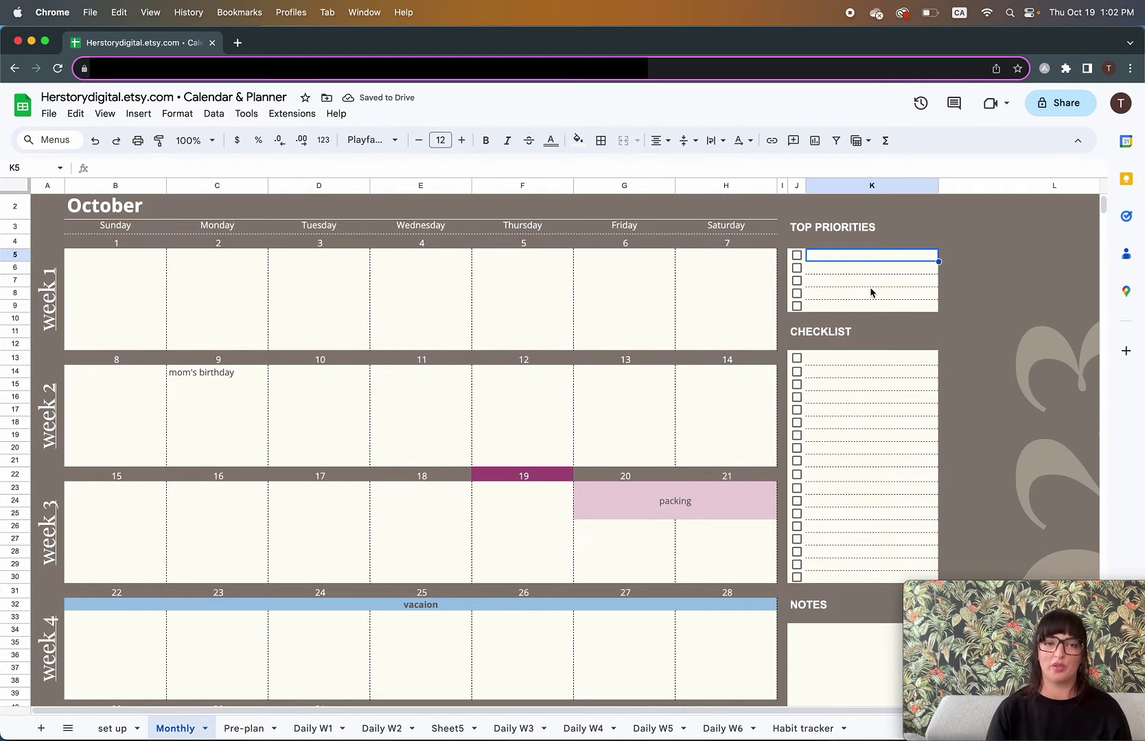
{"action": "type", "text": "change "}
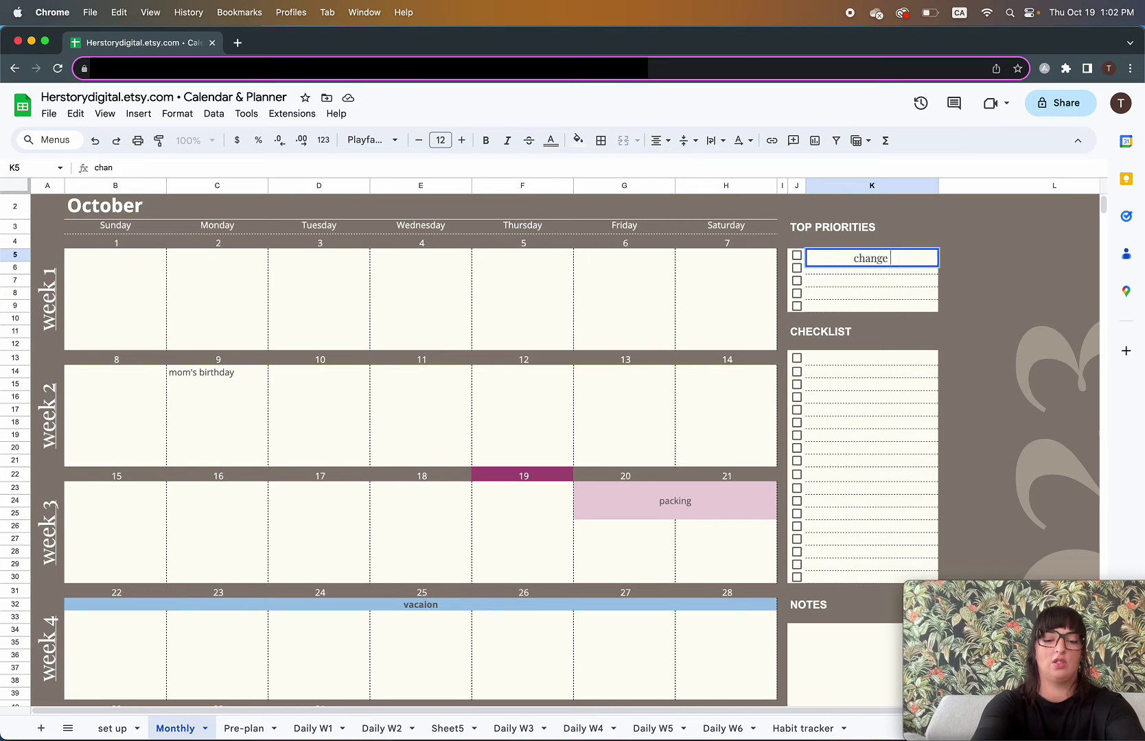
{"action": "type", "text": "tire"}
{"action": "key", "text": "Return"}
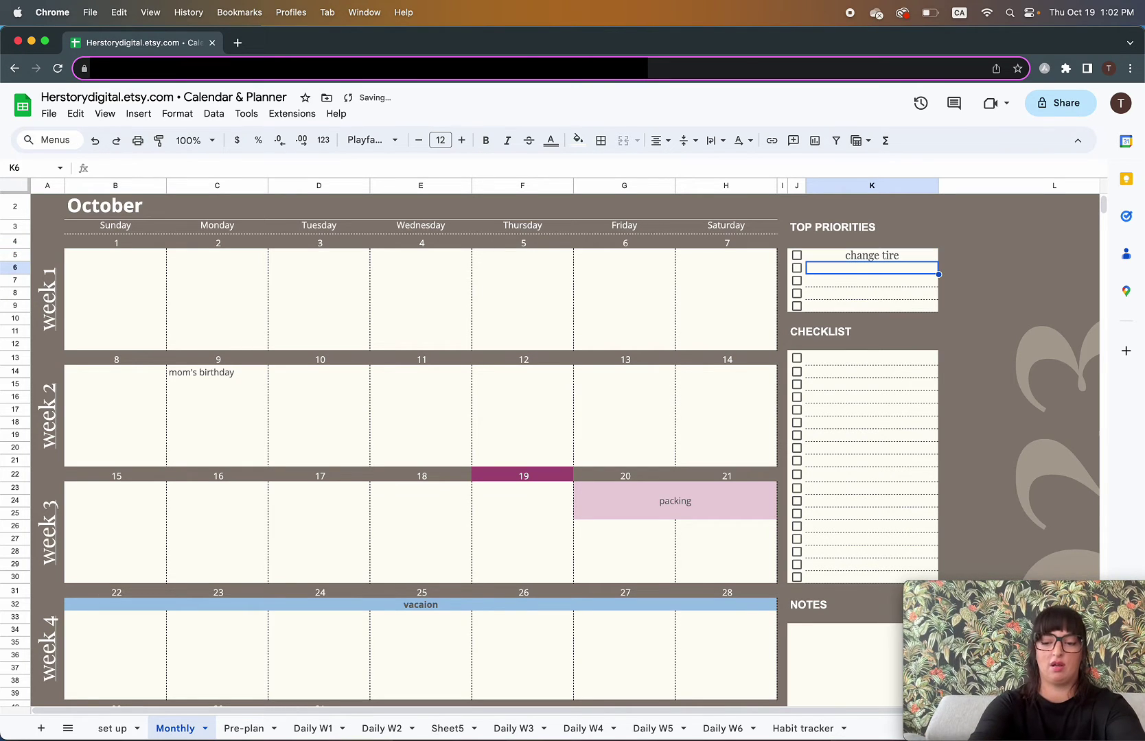
{"action": "left_click", "coordinate": [872, 255]}
{"action": "key", "text": "Return"}
{"action": "type", "text": "s"}
{"action": "key", "text": "Return"}
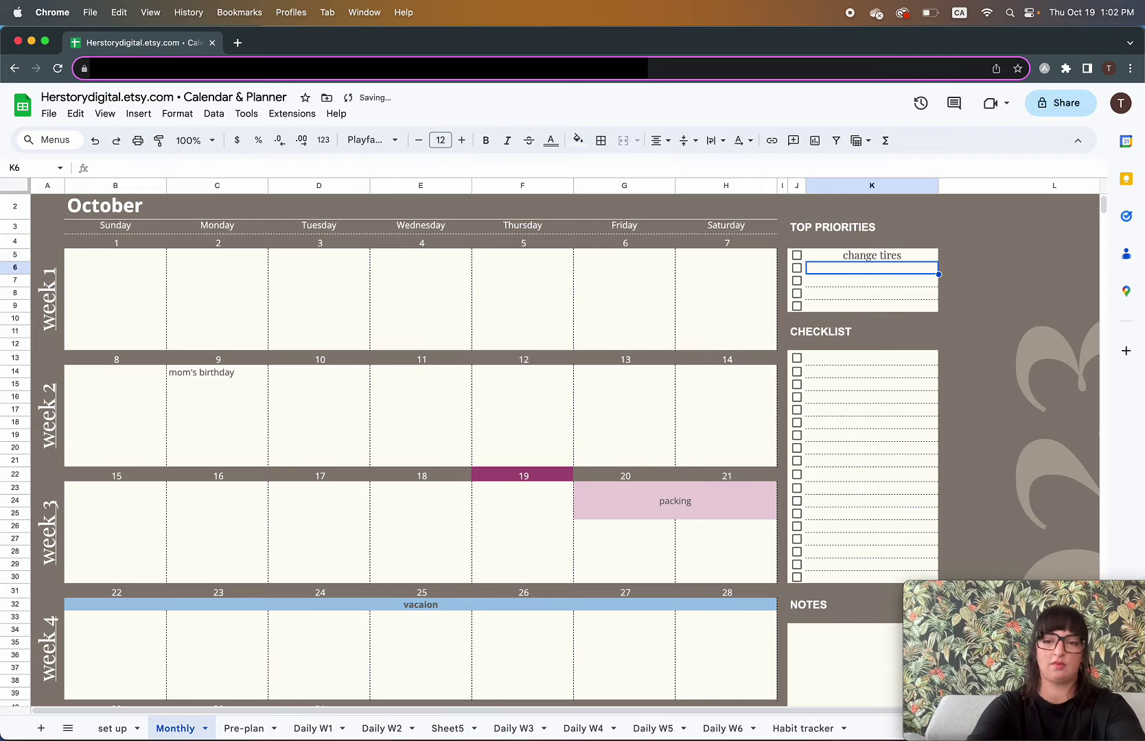
{"action": "left_click", "coordinate": [796, 255]}
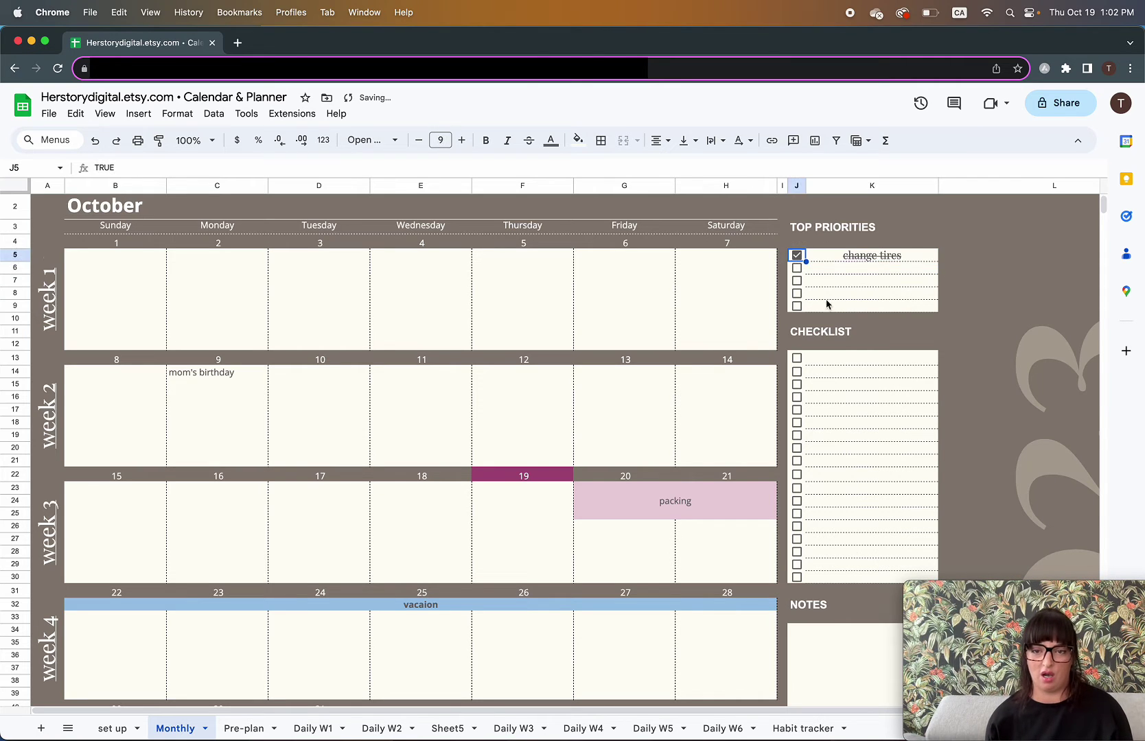
- Examine the ticked-off Top Priorities item at 200% zoom and return the sheet to 100%
{"action": "left_click_drag", "start_coordinate": [854, 293], "coordinate": [862, 304]}
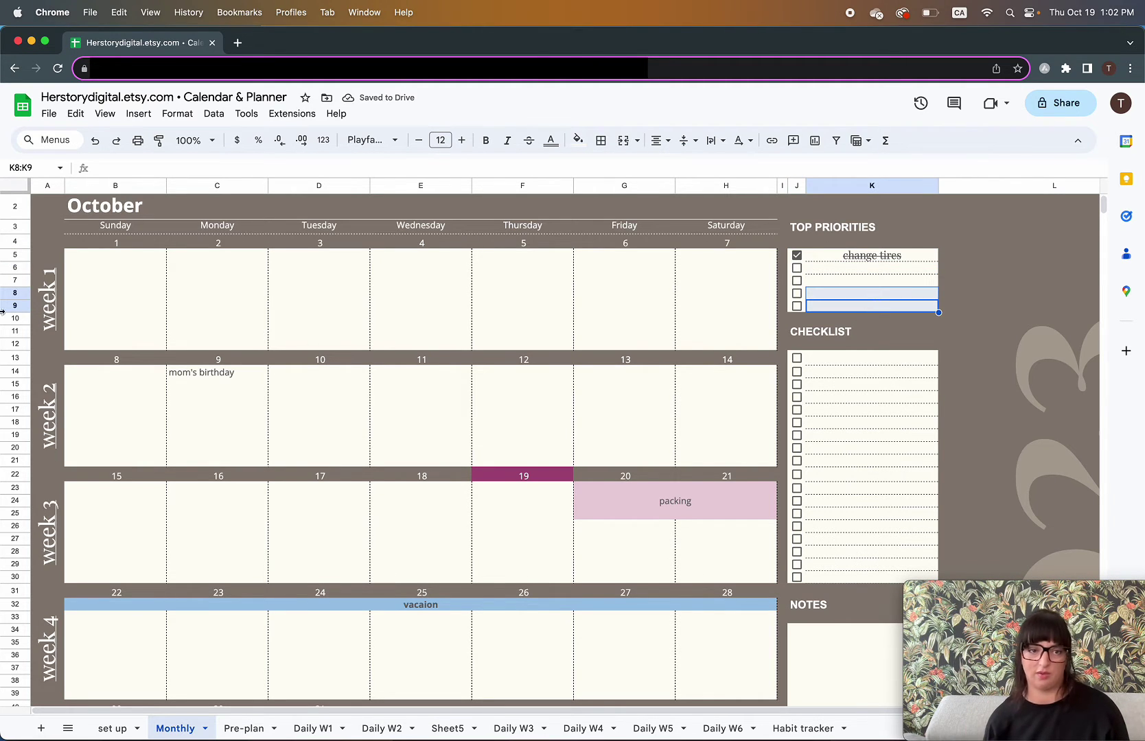
{"action": "left_click", "coordinate": [194, 140]}
{"action": "left_click", "coordinate": [192, 293]}
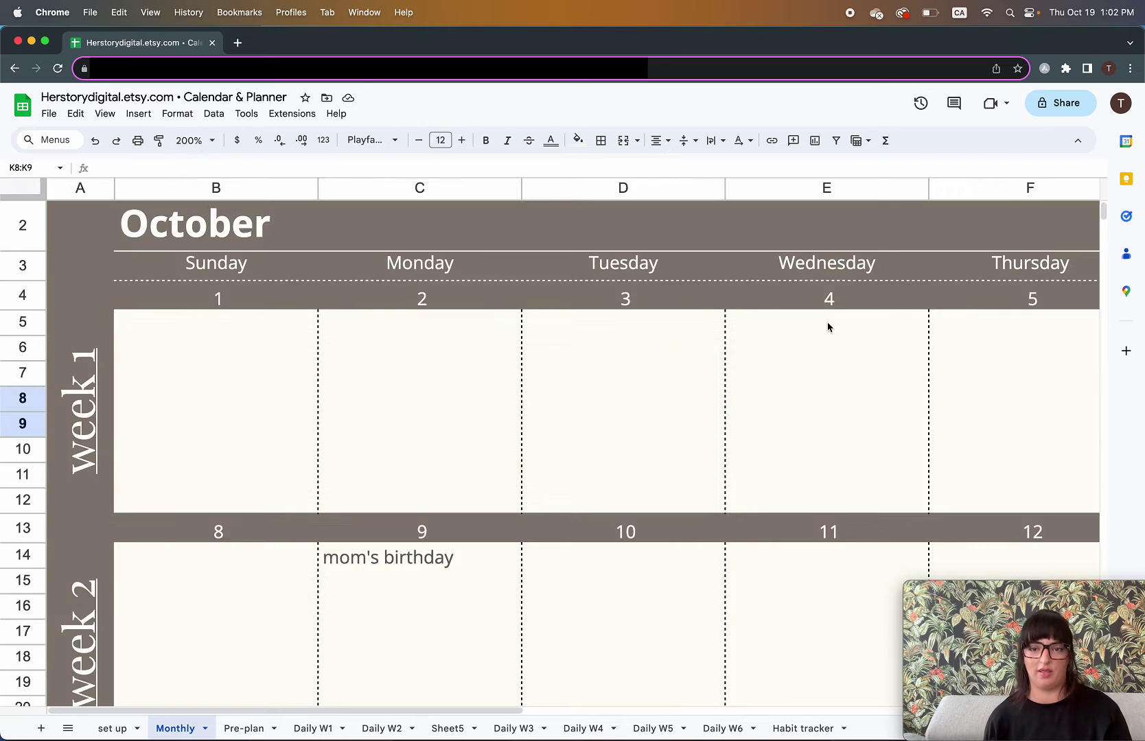
{"action": "scroll", "coordinate": [825, 327], "scroll_direction": "right", "scroll_amount": 10}
{"action": "scroll", "coordinate": [826, 327], "scroll_direction": "up", "scroll_amount": 1}
{"action": "key", "text": "Up"}
{"action": "key", "text": "Up"}
{"action": "key", "text": "Up"}
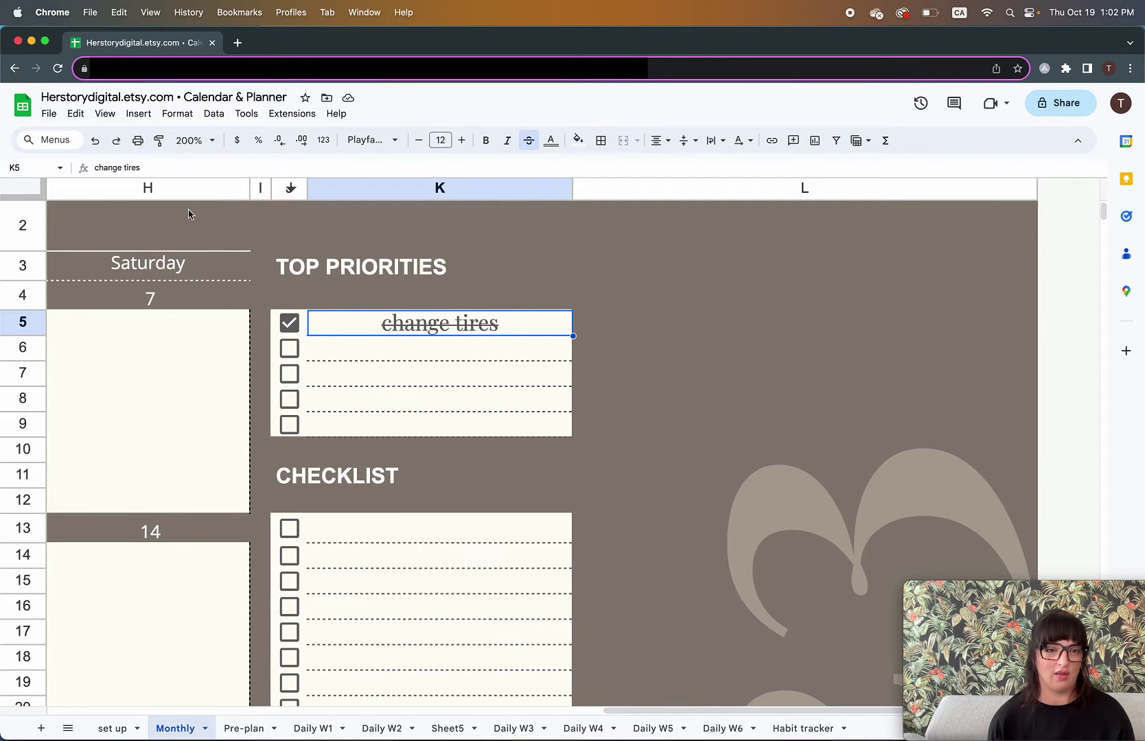
{"action": "left_click", "coordinate": [194, 141]}
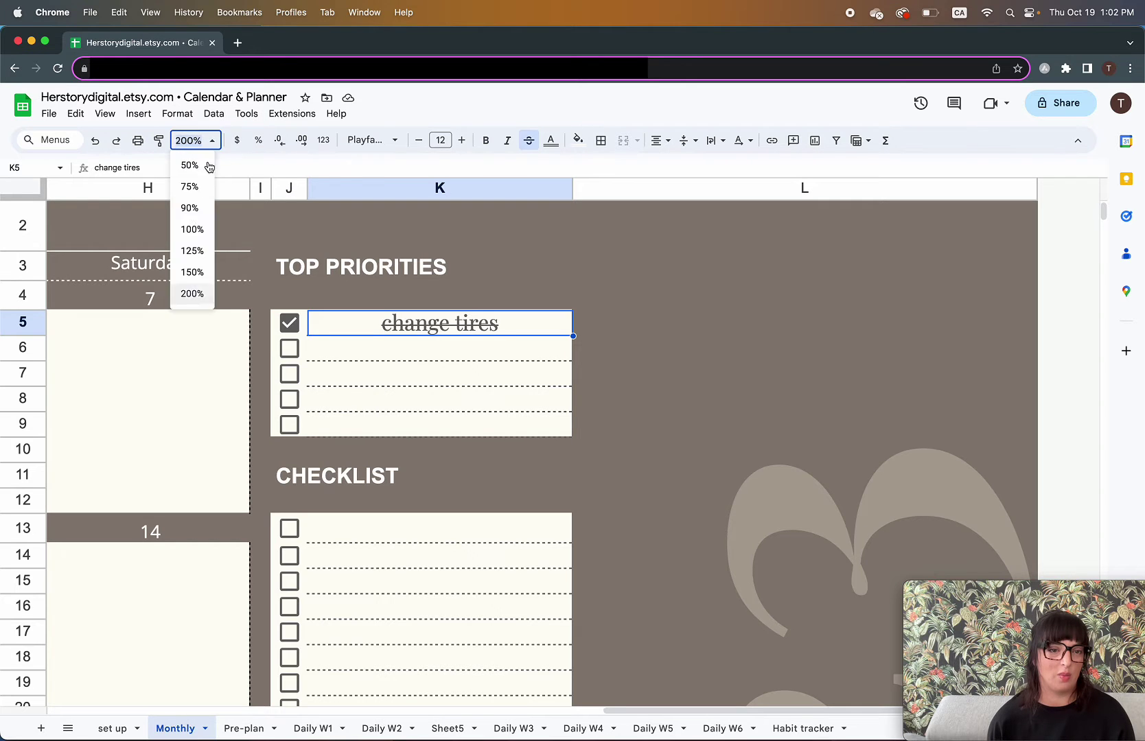
{"action": "left_click", "coordinate": [190, 228]}
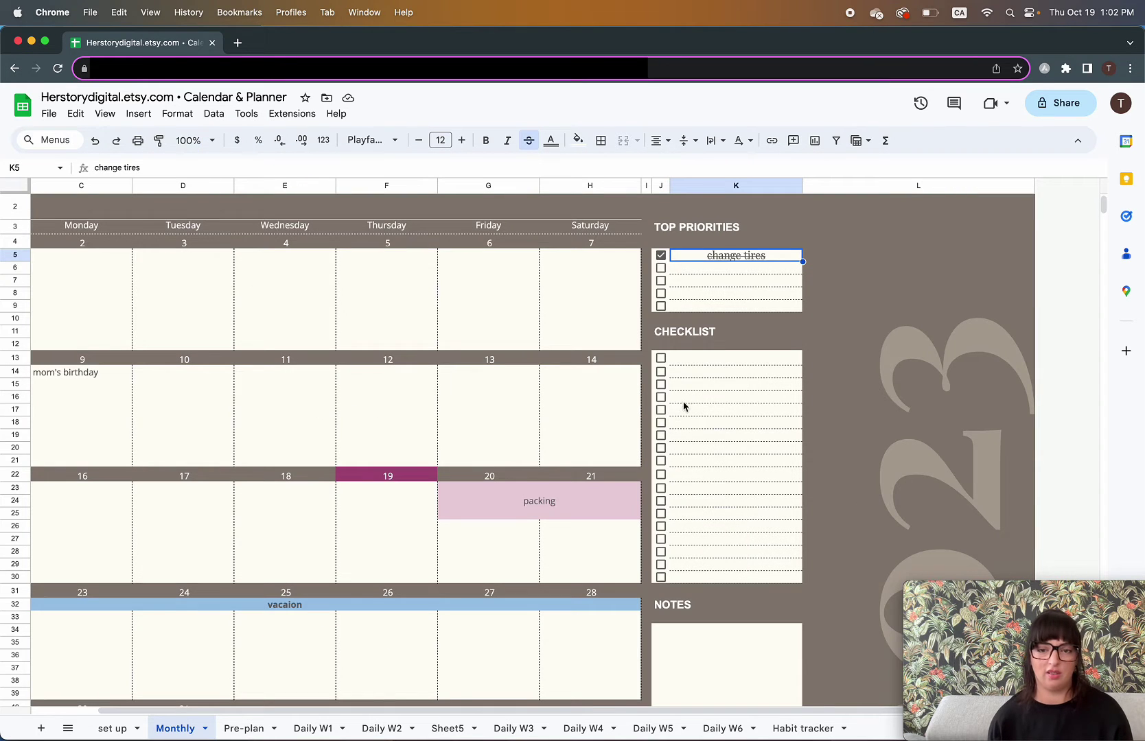
- Add "pick up cake for birthday" as the first item in the Checklist and tick its checkbox
{"action": "left_click", "coordinate": [700, 361]}
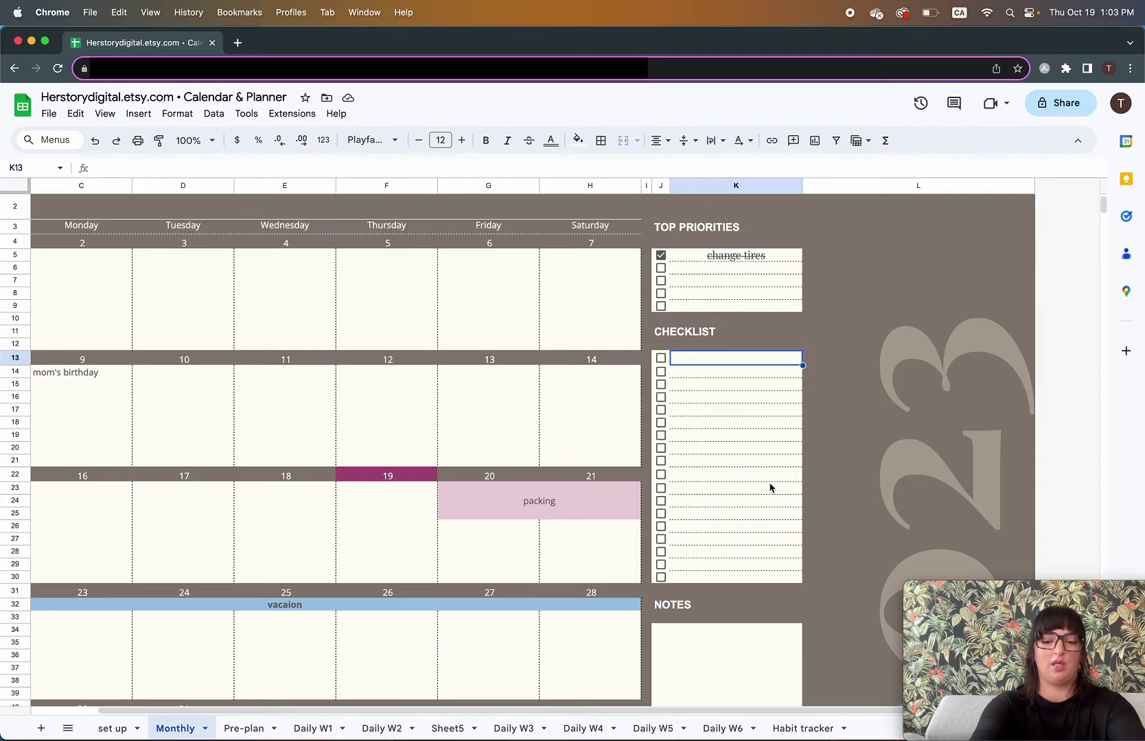
{"action": "type", "text": "pick up cake fo"}
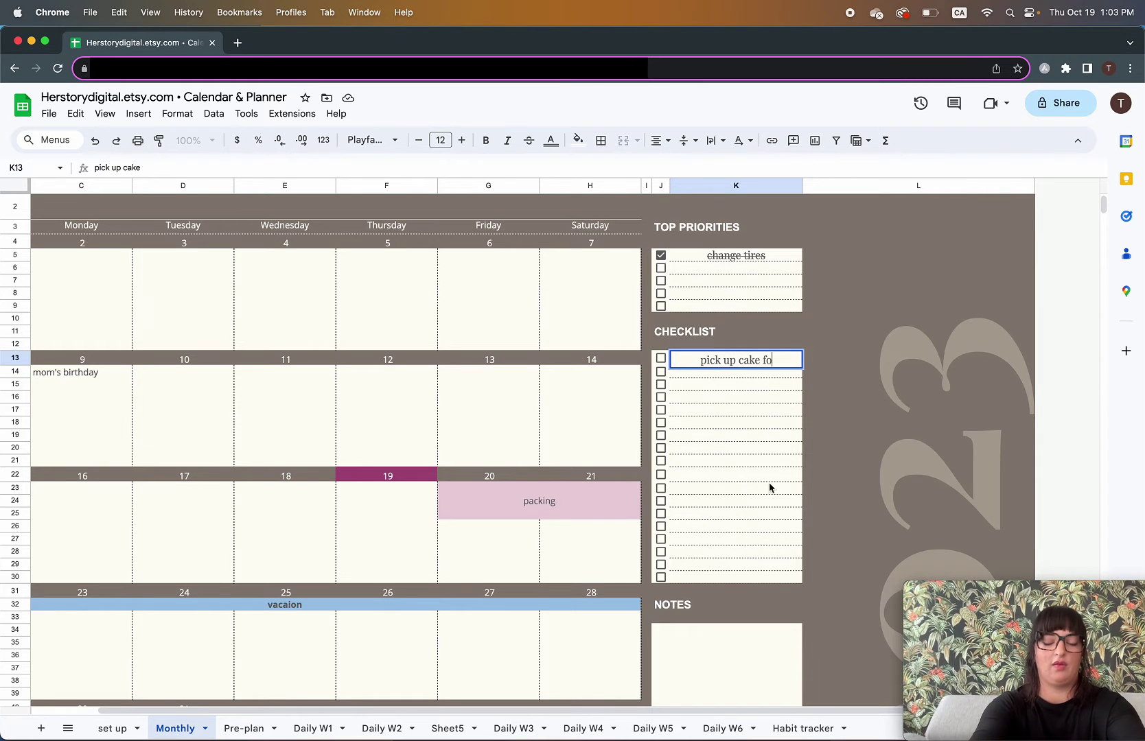
{"action": "type", "text": "r birthday"}
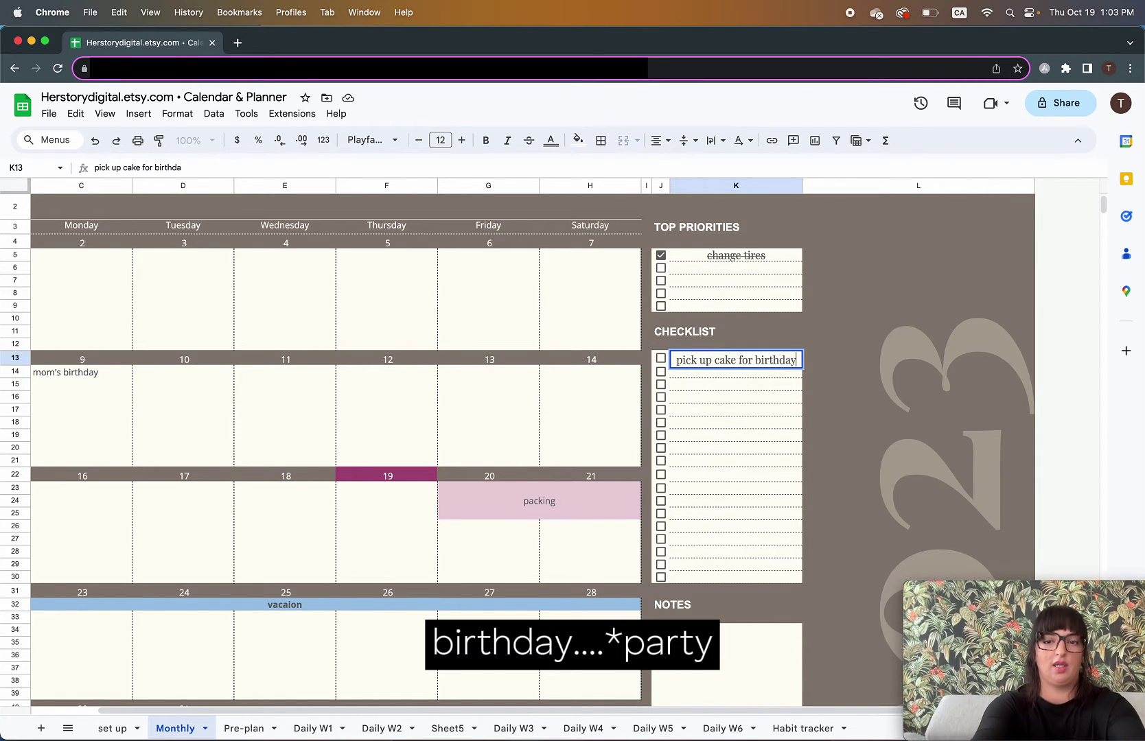
{"action": "key", "text": "Return"}
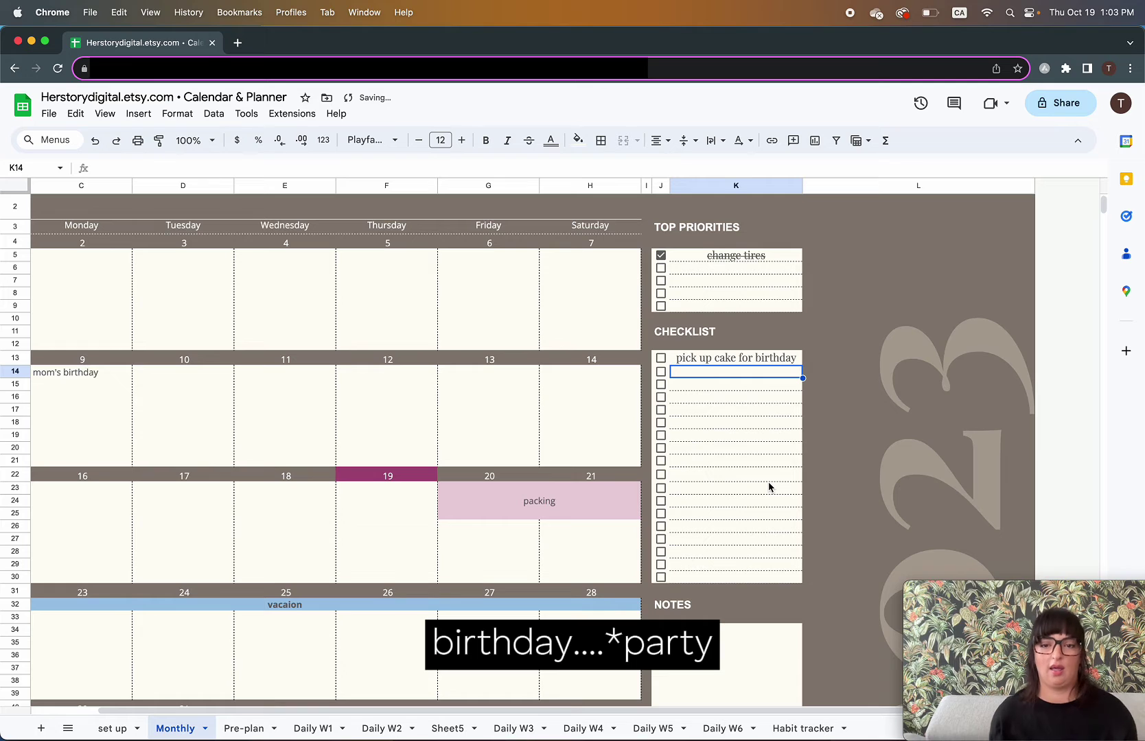
{"action": "left_click", "coordinate": [660, 357]}
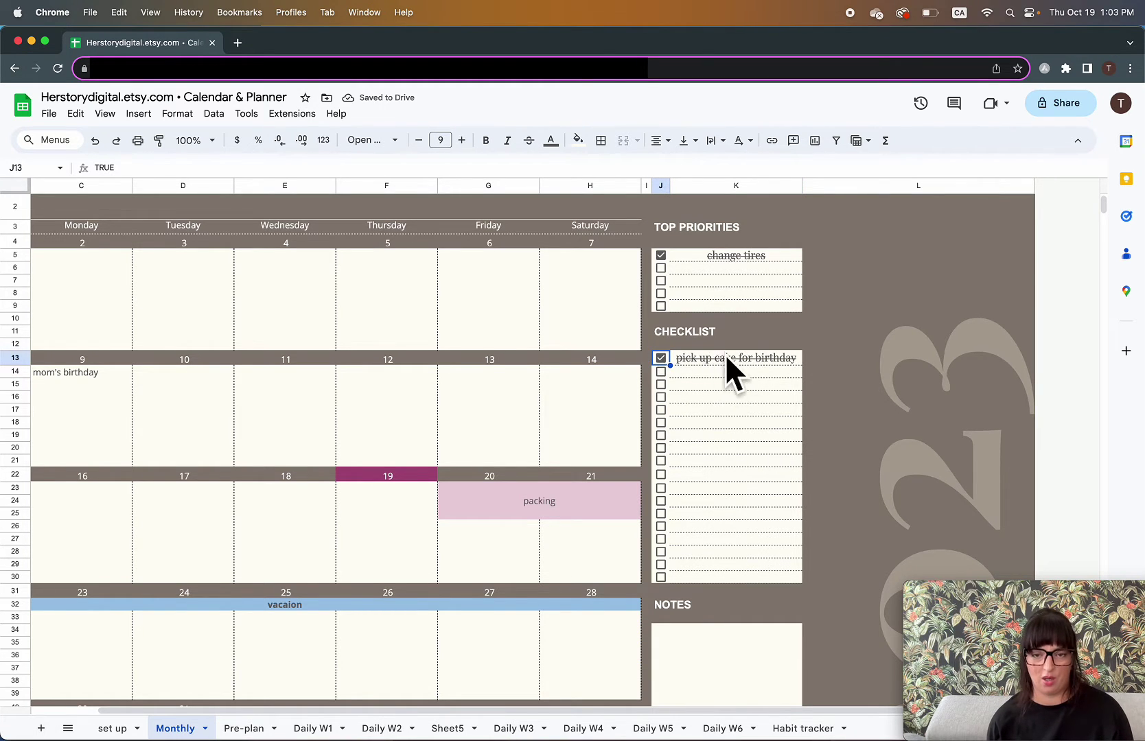
{"action": "scroll", "coordinate": [736, 390], "scroll_direction": "down", "scroll_amount": 5}
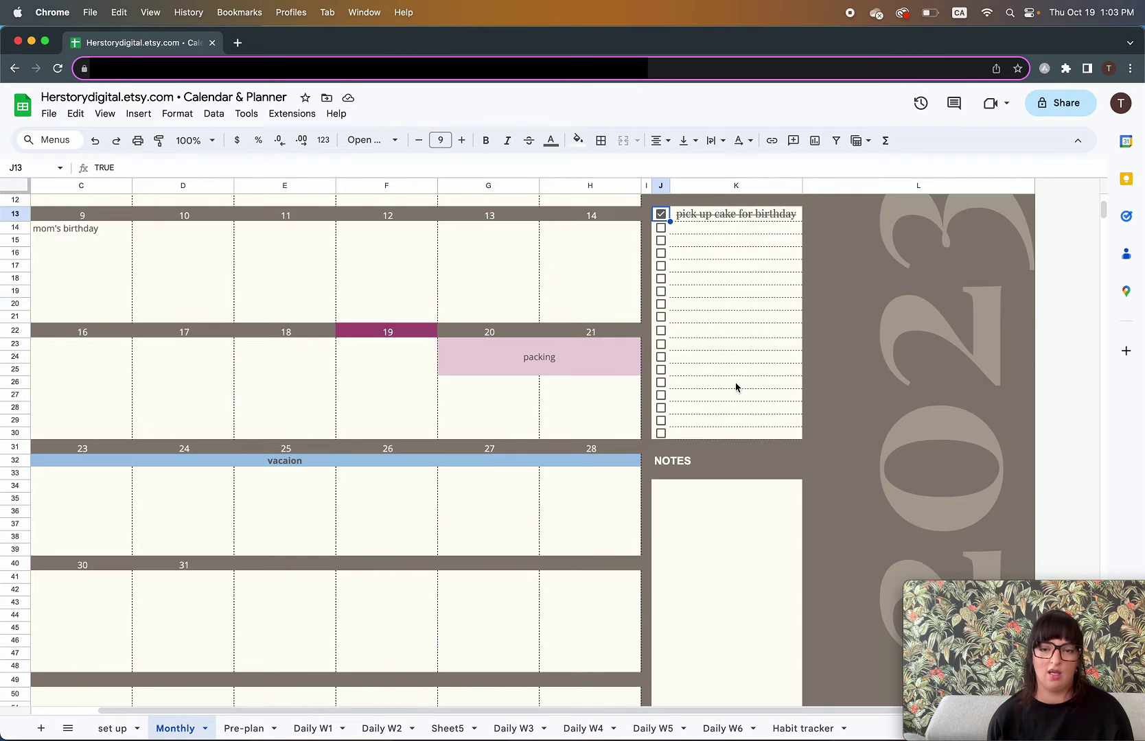
- Enter "garage closes at 3pm" in the Notes box of the October monthly page
{"action": "left_click", "coordinate": [718, 508]}
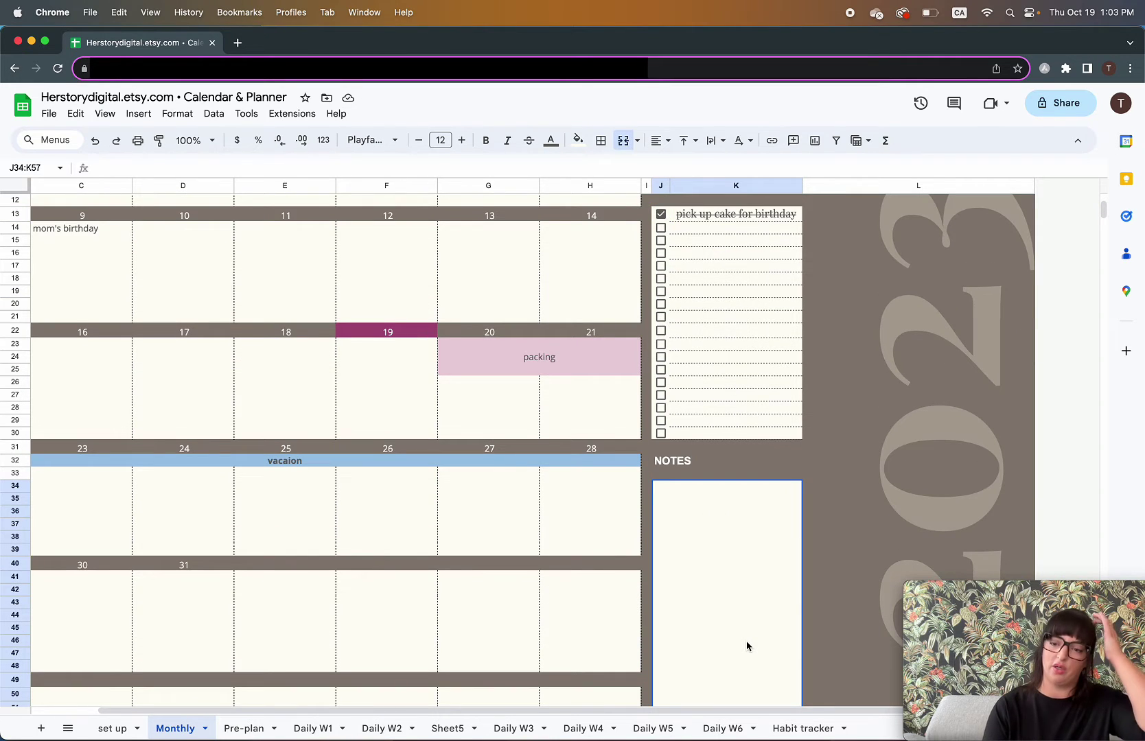
{"action": "type", "text": "ga"}
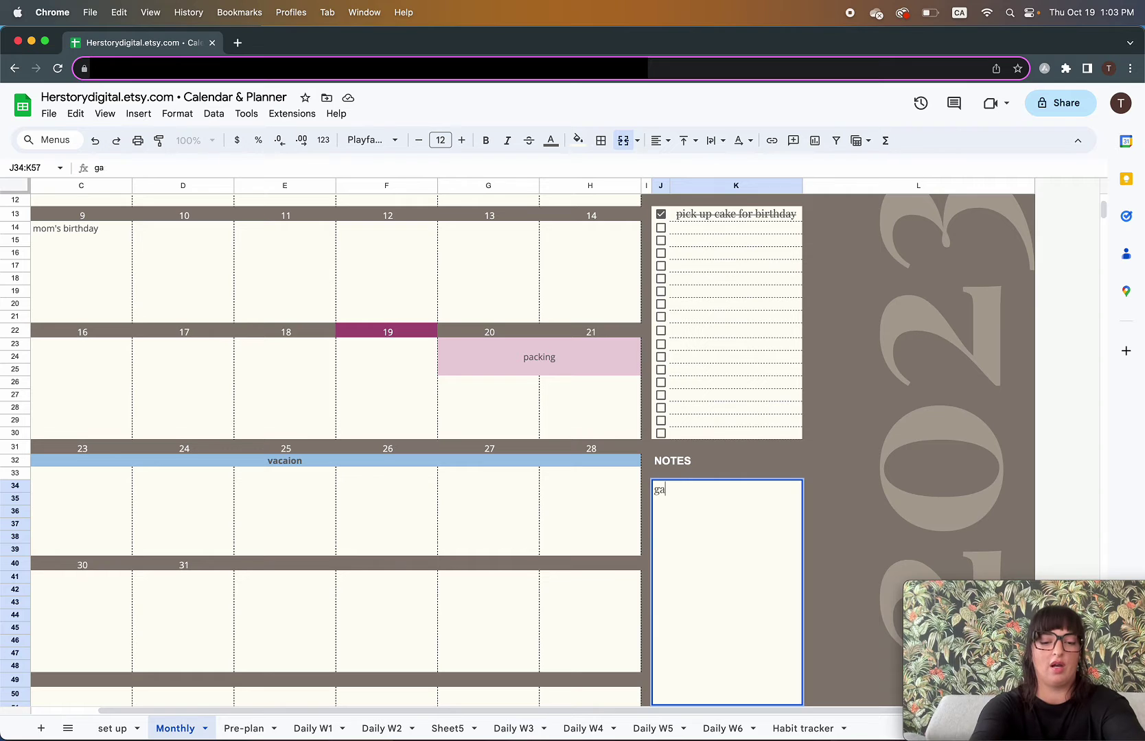
{"action": "type", "text": "rage closes at 3pm"}
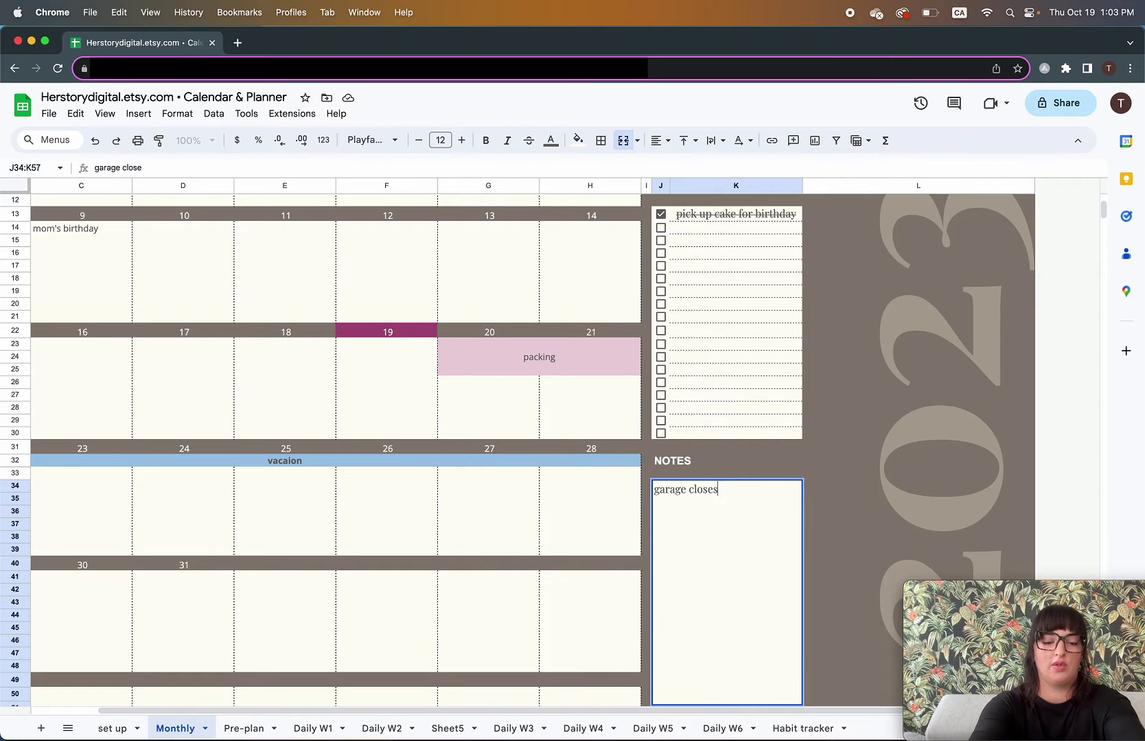
{"action": "key", "text": "Return"}
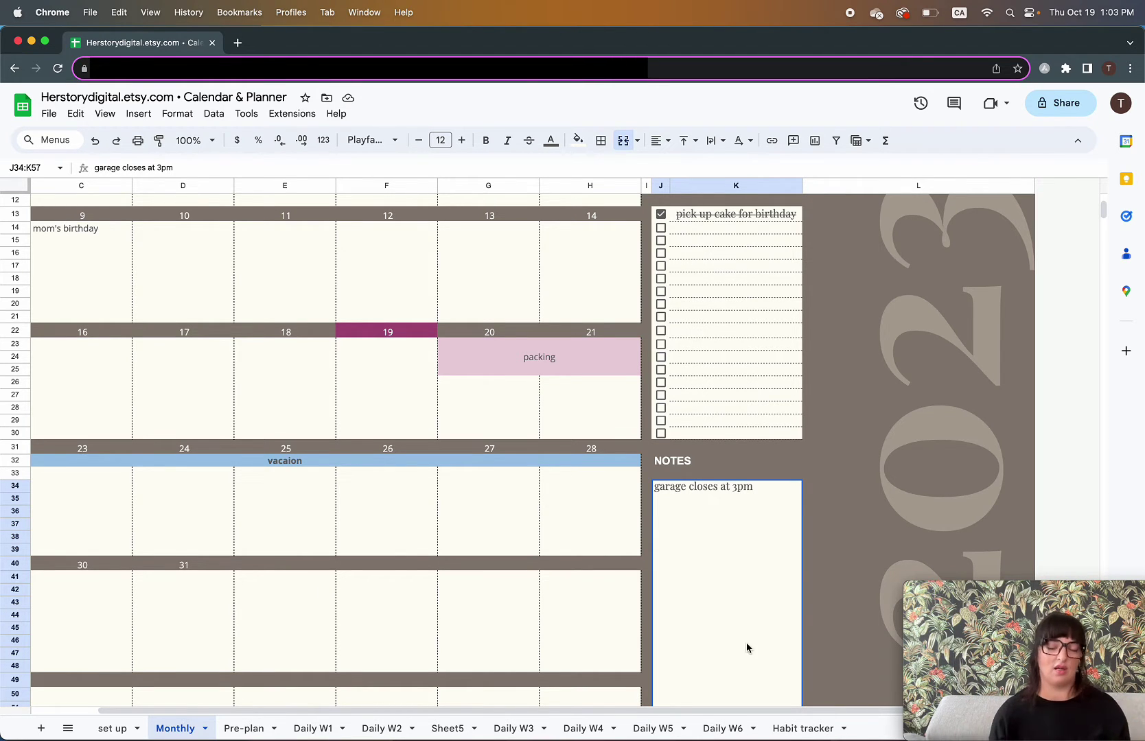
- Examine the October monthly page from week 1 through week 6, including the week labels and side sections
{"action": "left_click_drag", "start_coordinate": [179, 710], "coordinate": [113, 710]}
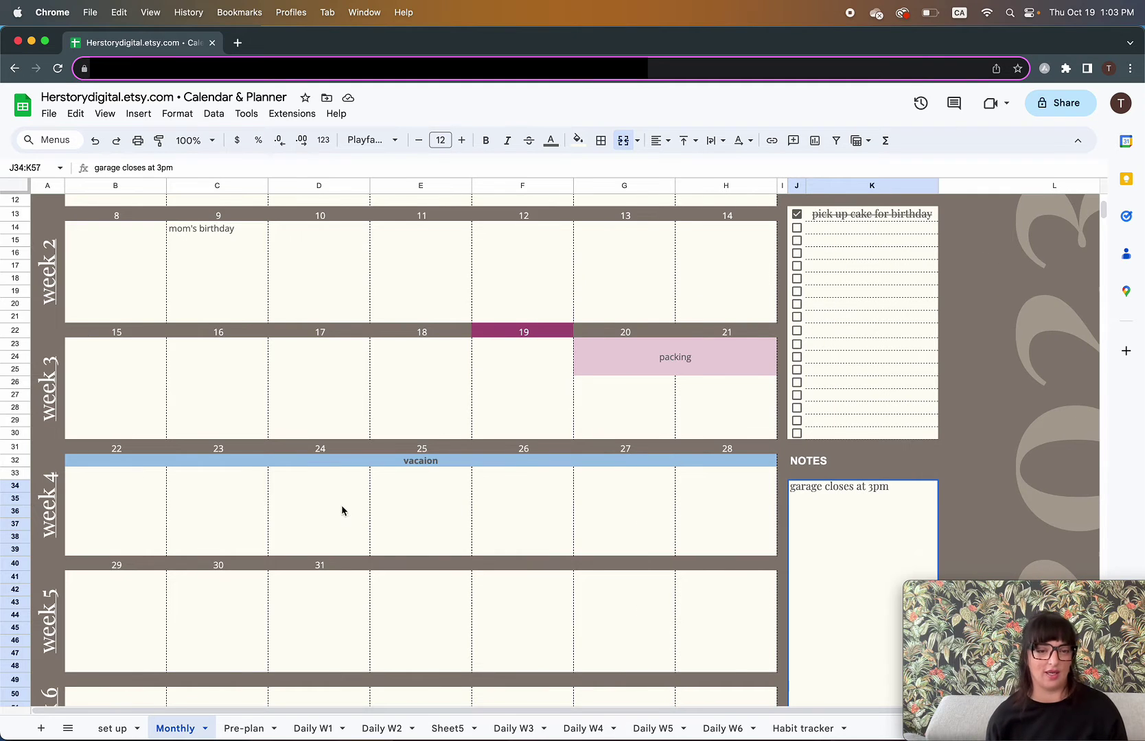
{"action": "scroll", "coordinate": [80, 288], "scroll_direction": "up", "scroll_amount": 3}
{"action": "scroll", "coordinate": [75, 401], "scroll_direction": "down", "scroll_amount": 4}
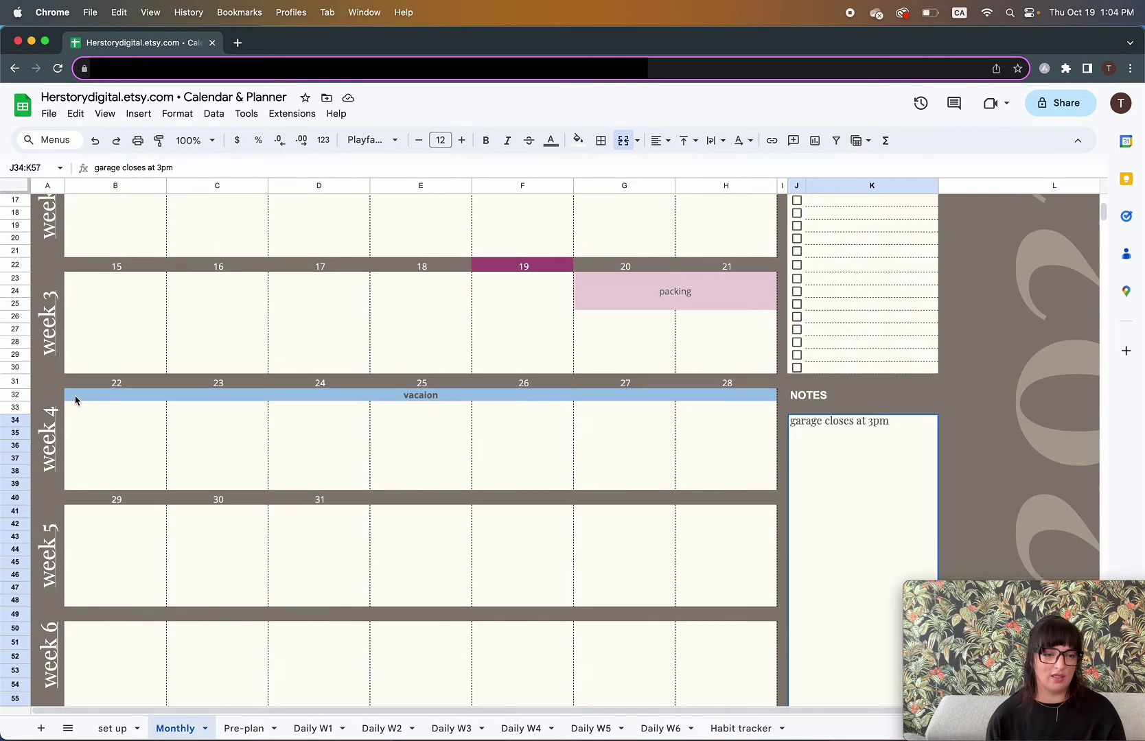
{"action": "scroll", "coordinate": [76, 412], "scroll_direction": "down", "scroll_amount": 2}
{"action": "scroll", "coordinate": [55, 274], "scroll_direction": "up", "scroll_amount": 5}
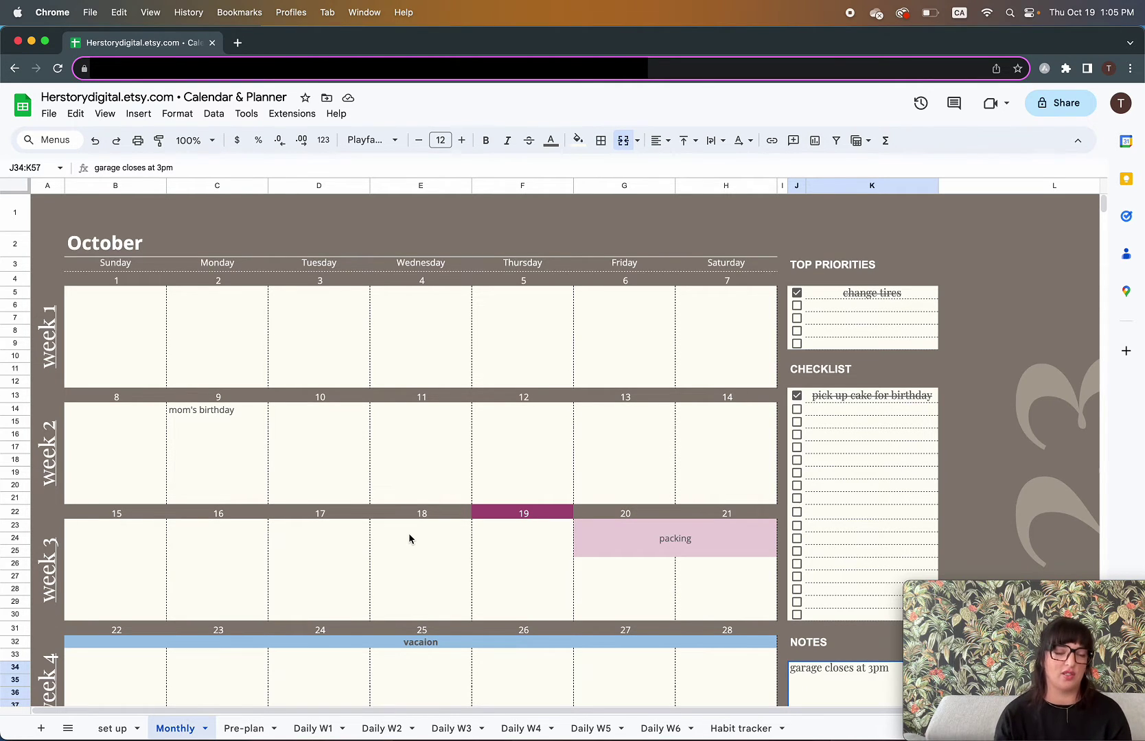
{"action": "scroll", "coordinate": [262, 503], "scroll_direction": "down", "scroll_amount": 5}
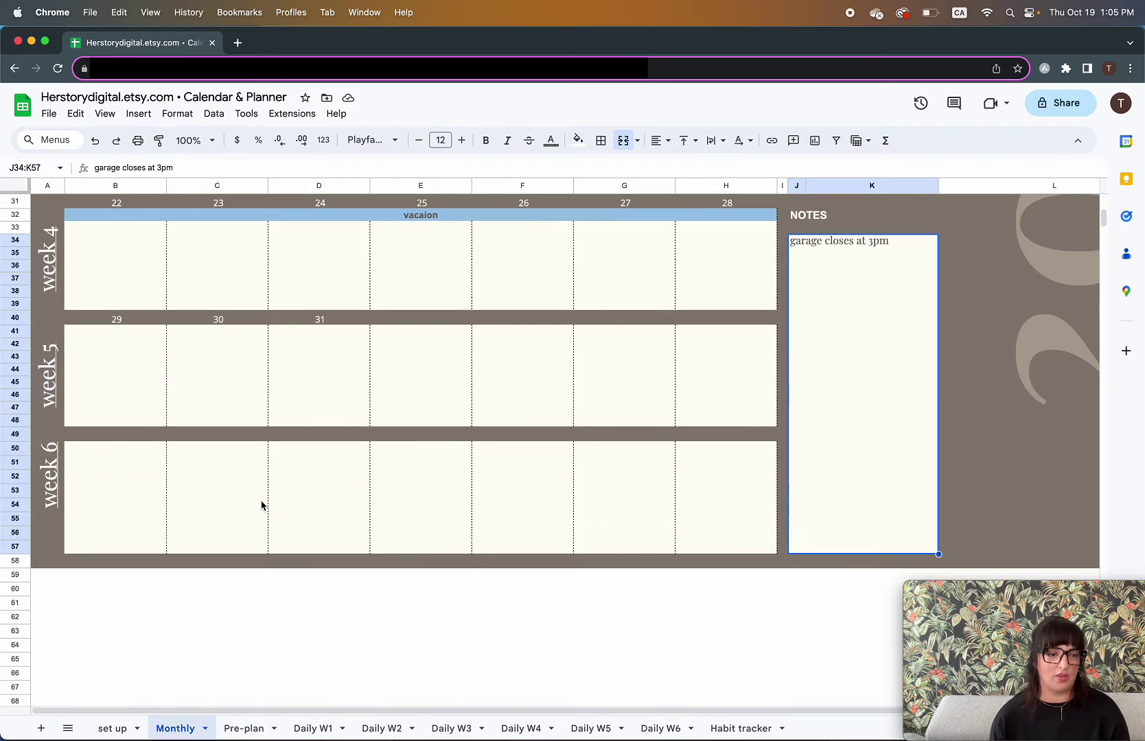
{"action": "scroll", "coordinate": [262, 507], "scroll_direction": "up", "scroll_amount": 5}
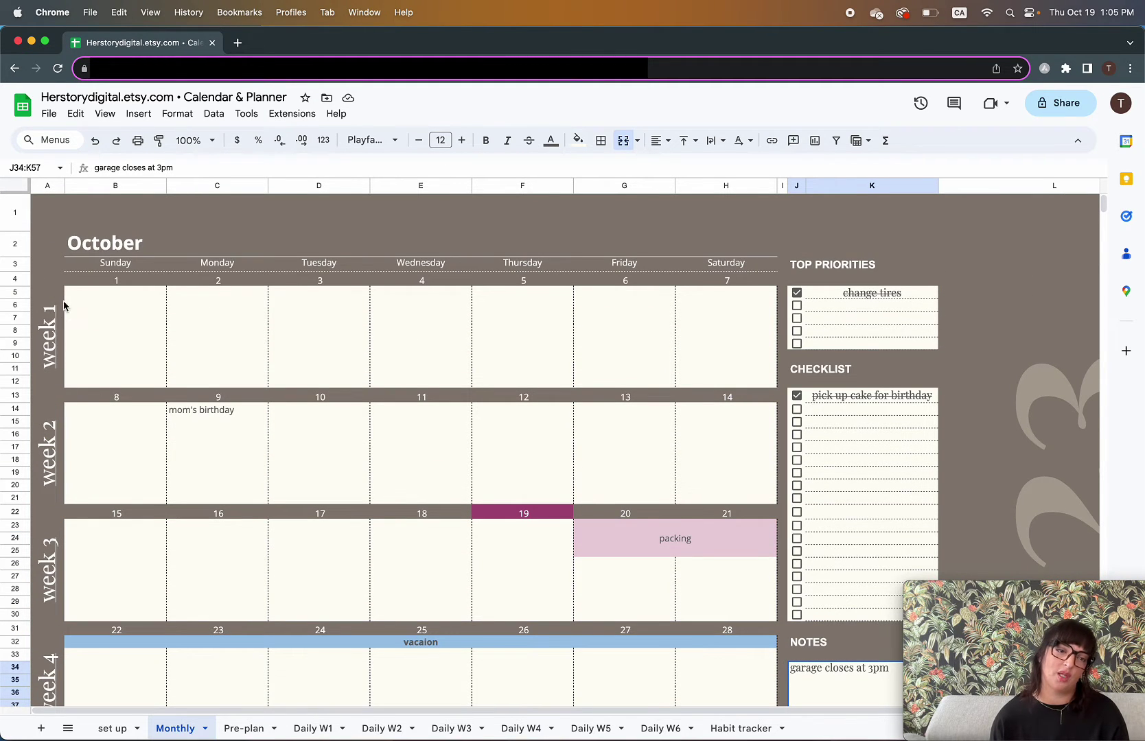
{"action": "mouse_move", "coordinate": [48, 376]}
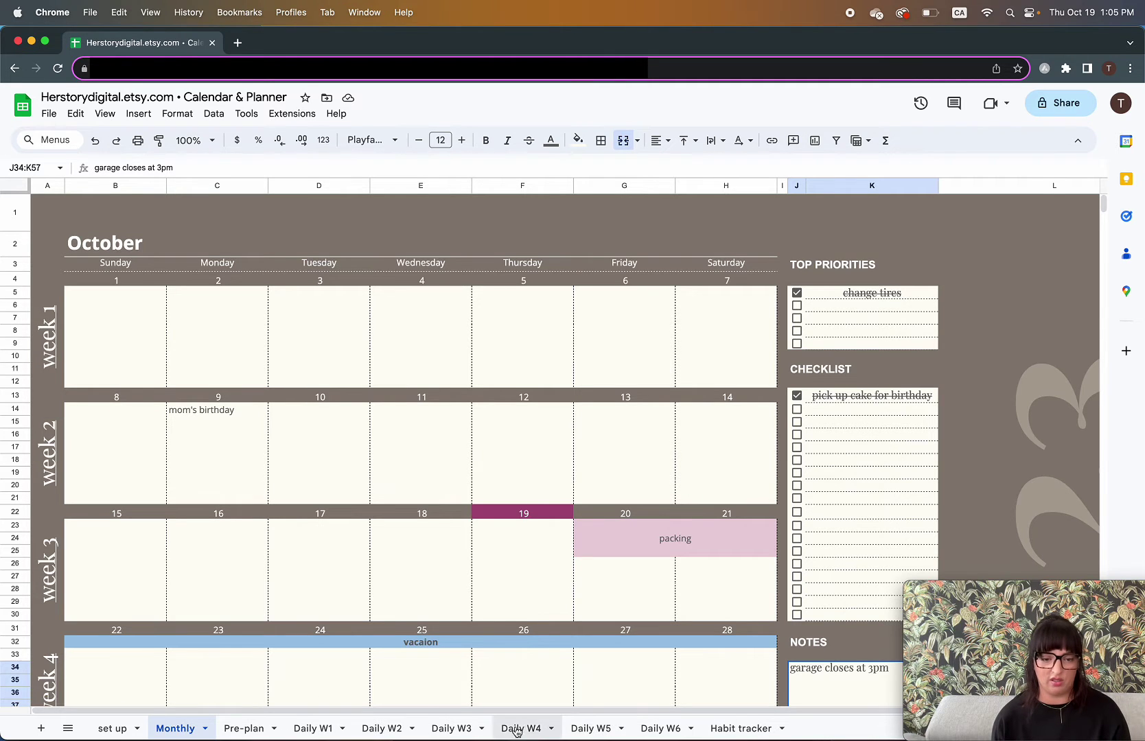
- Open the Daily W1 sheet through the week 1 link on the monthly page
{"action": "left_click", "coordinate": [300, 729]}
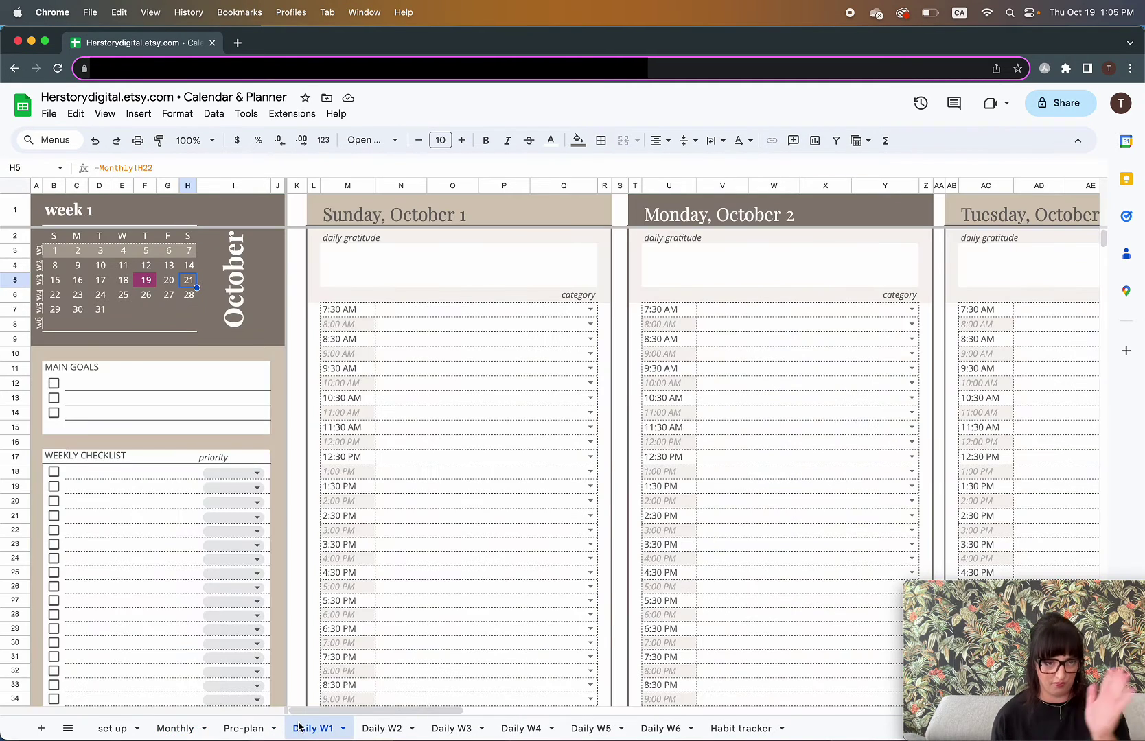
{"action": "left_click", "coordinate": [180, 728]}
{"action": "left_click", "coordinate": [51, 347]}
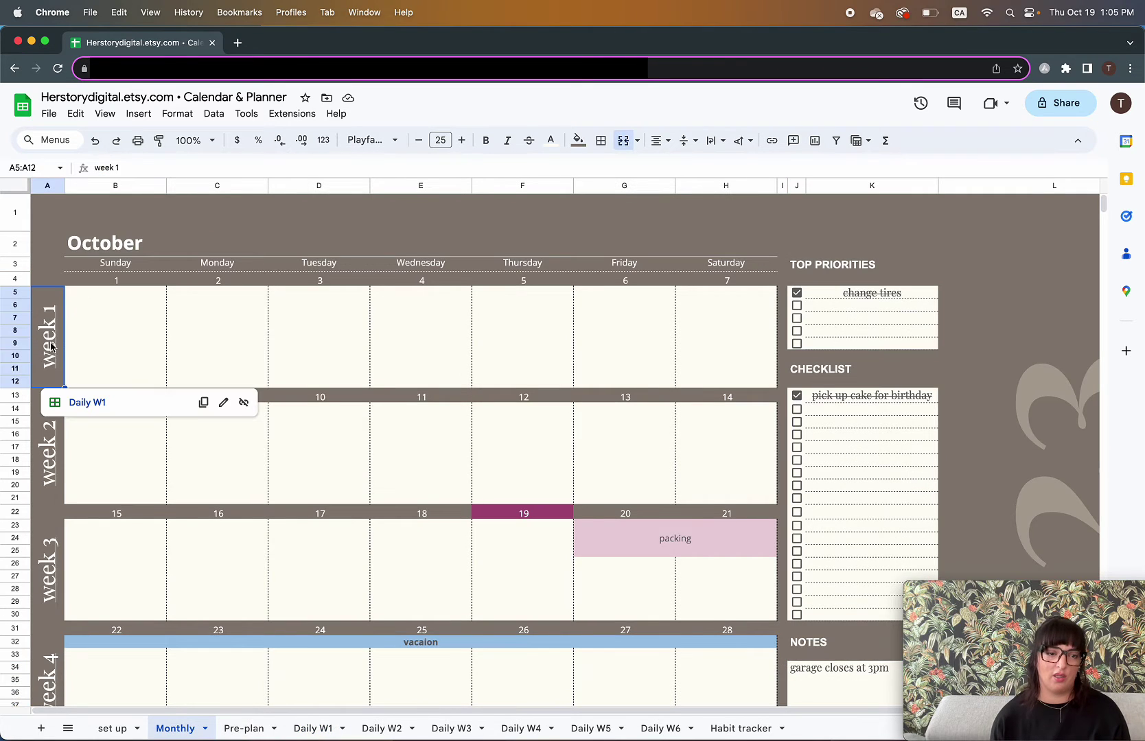
{"action": "left_click", "coordinate": [88, 402]}
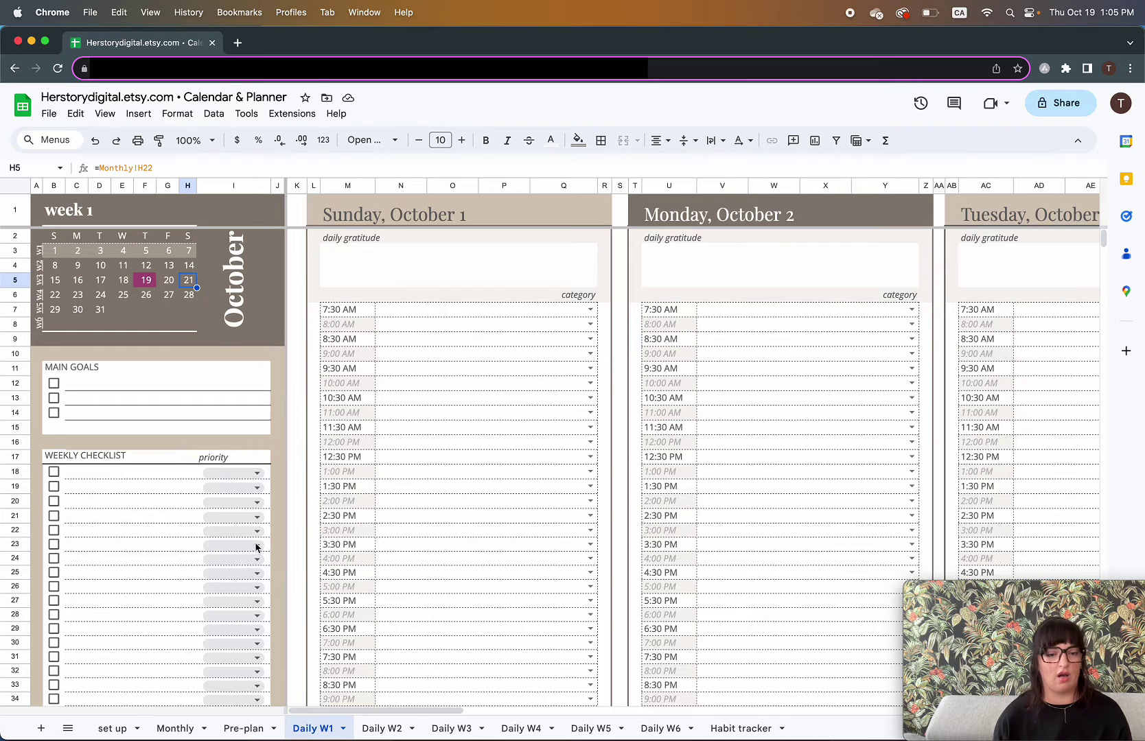
- View the Daily W2 and Daily W3 sheets and return to Daily W1
{"action": "left_click", "coordinate": [382, 729]}
{"action": "left_click", "coordinate": [450, 728]}
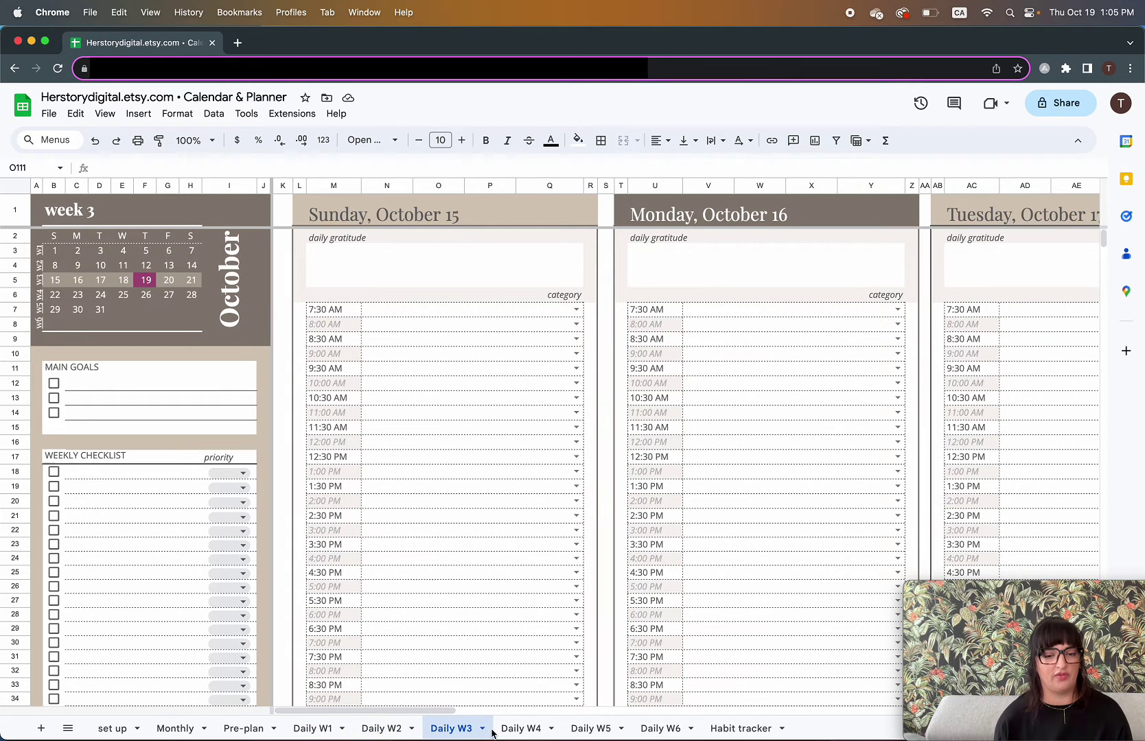
{"action": "left_click", "coordinate": [313, 728]}
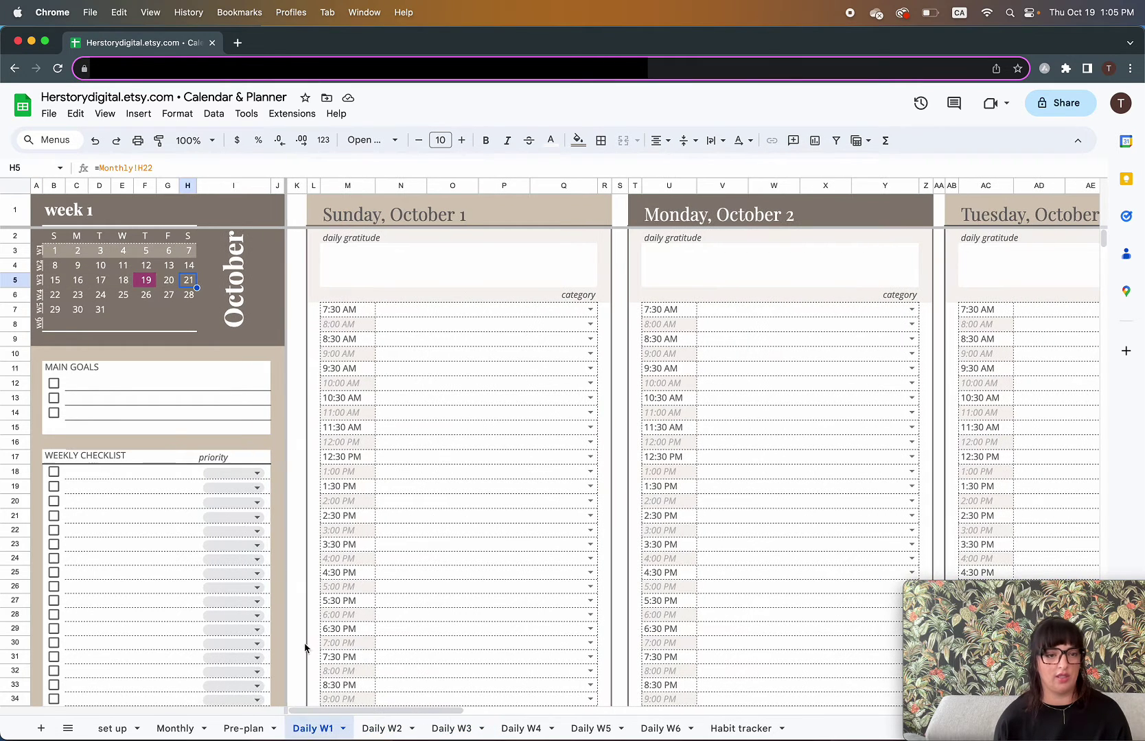
- Follow the W5 link beside the mini calendar to view the Daily W5 sheet, and return to Daily W1
{"action": "left_click", "coordinate": [60, 268]}
{"action": "left_click", "coordinate": [144, 339]}
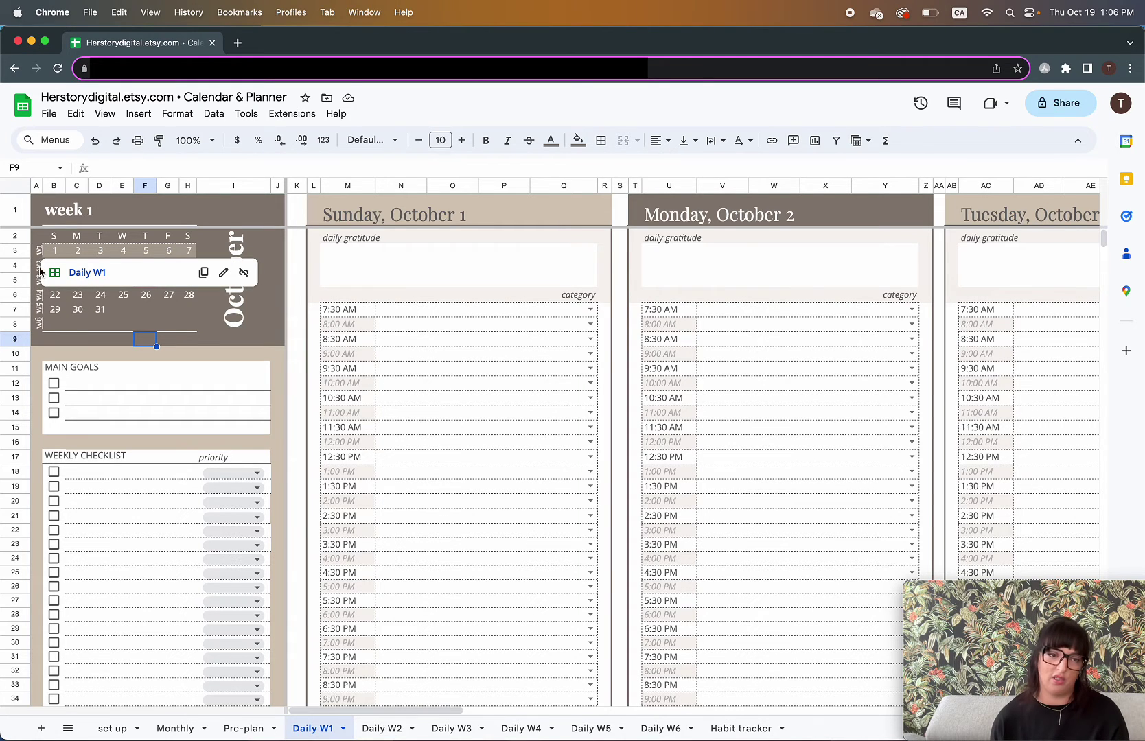
{"action": "left_click", "coordinate": [39, 310]}
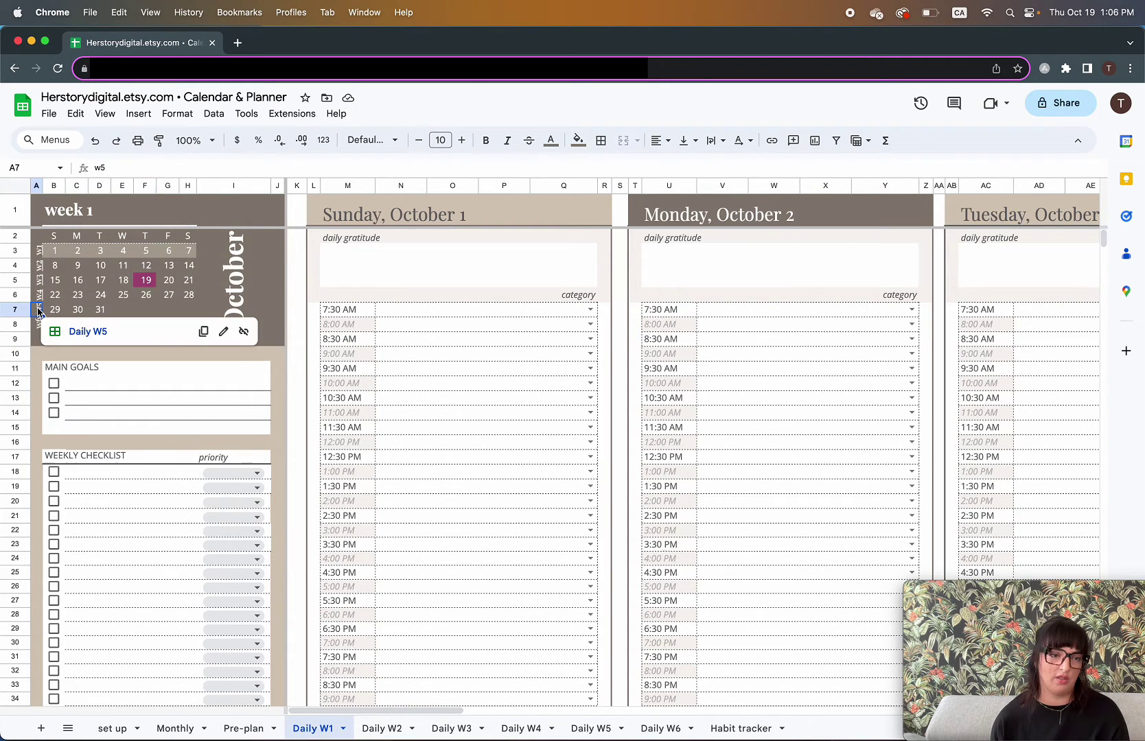
{"action": "left_click", "coordinate": [82, 333]}
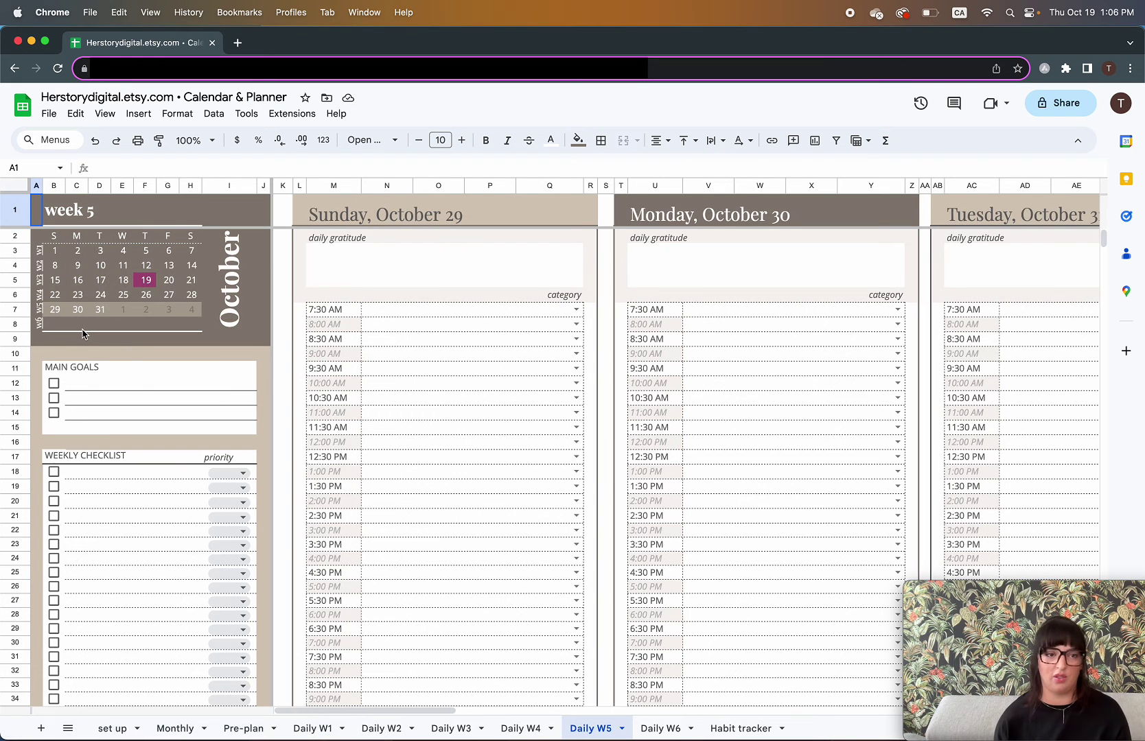
{"action": "left_click", "coordinate": [312, 728]}
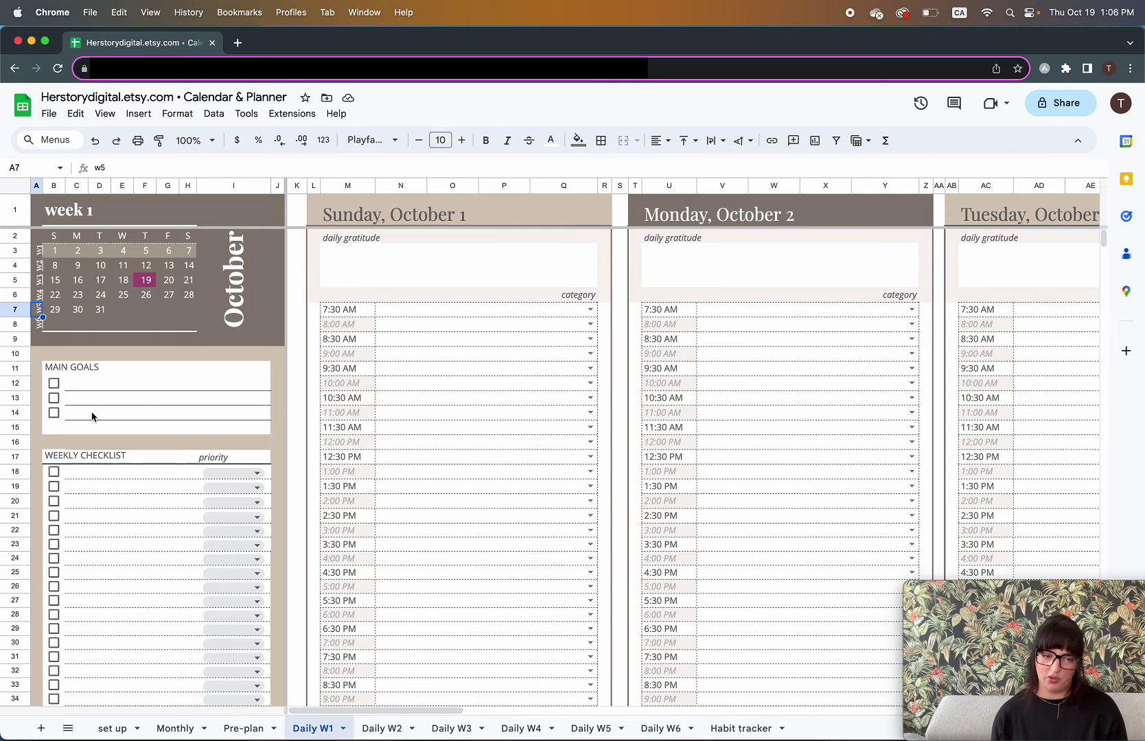
- Enter "goal 1", "goal 2" and "goal 3" on the three Main Goals lines of week 1
{"action": "left_click", "coordinate": [103, 384]}
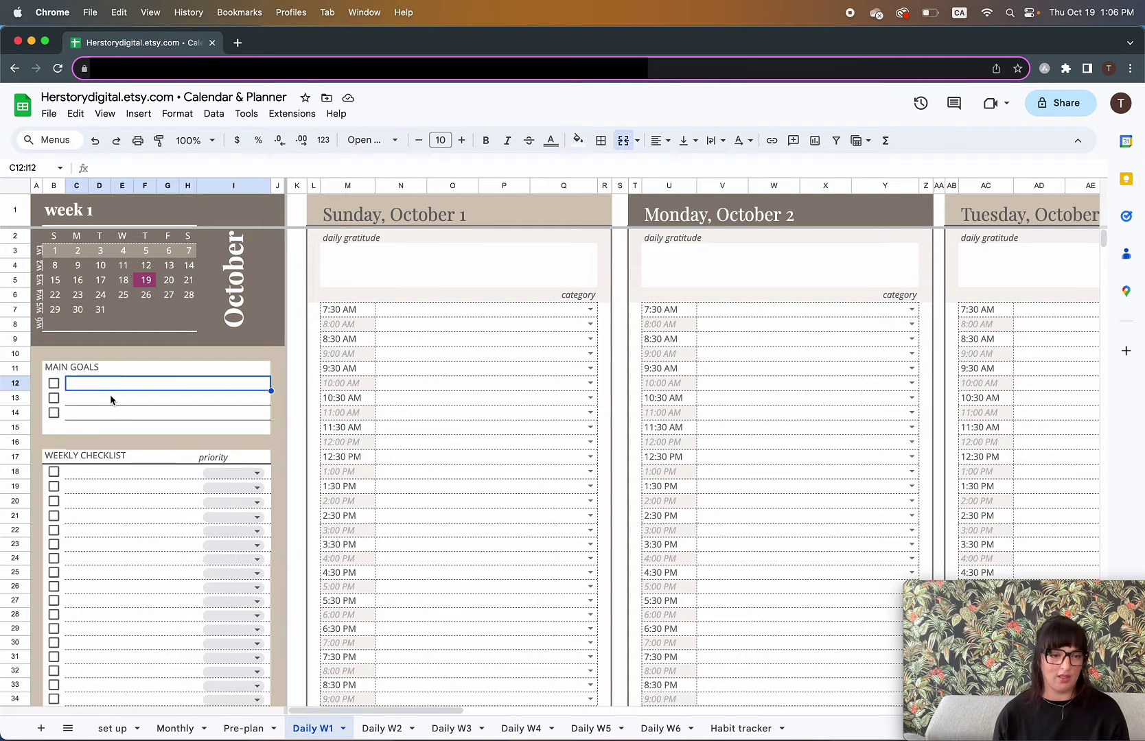
{"action": "left_click", "coordinate": [110, 398]}
{"action": "left_click", "coordinate": [113, 412]}
{"action": "key", "text": "Up"}
{"action": "key", "text": "Up"}
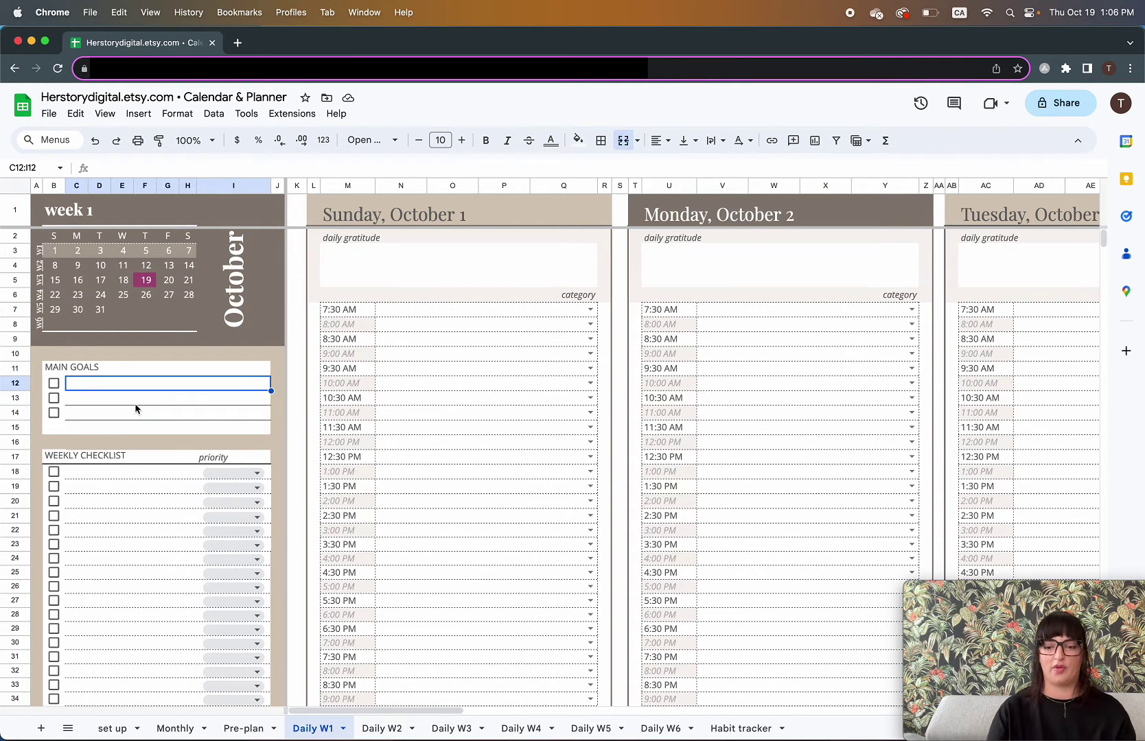
{"action": "type", "text": "goal"}
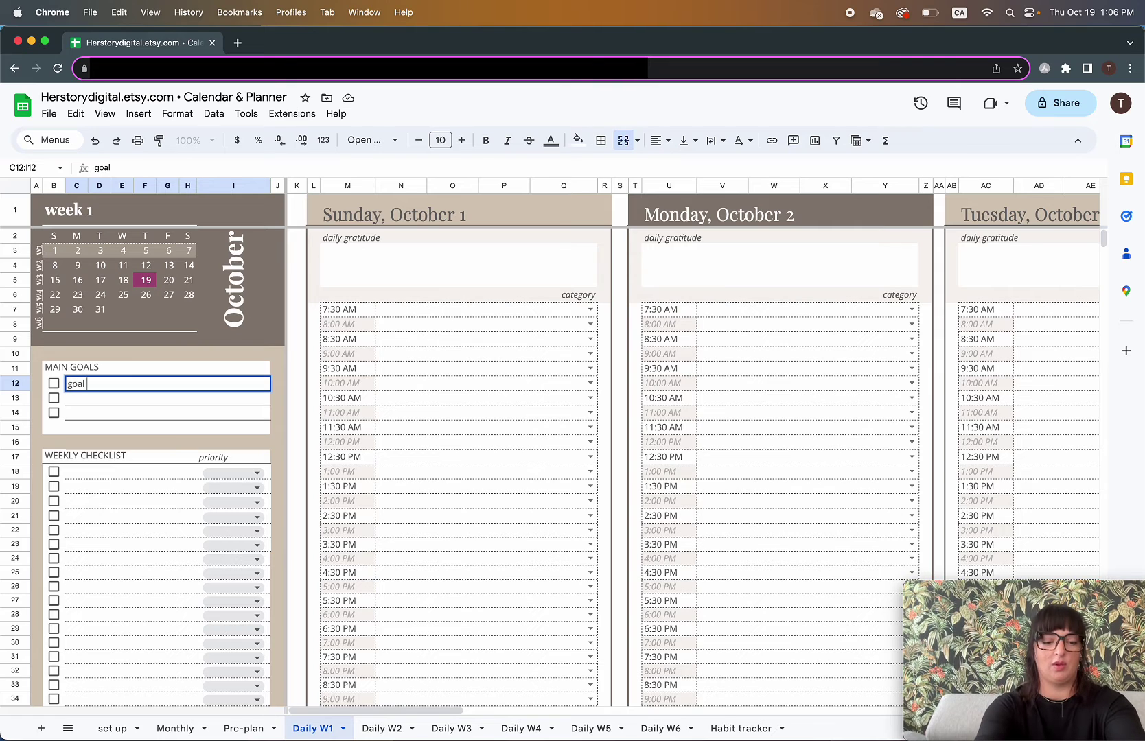
{"action": "type", "text": " 1"}
{"action": "key", "text": "Return"}
{"action": "type", "text": "goal 2"}
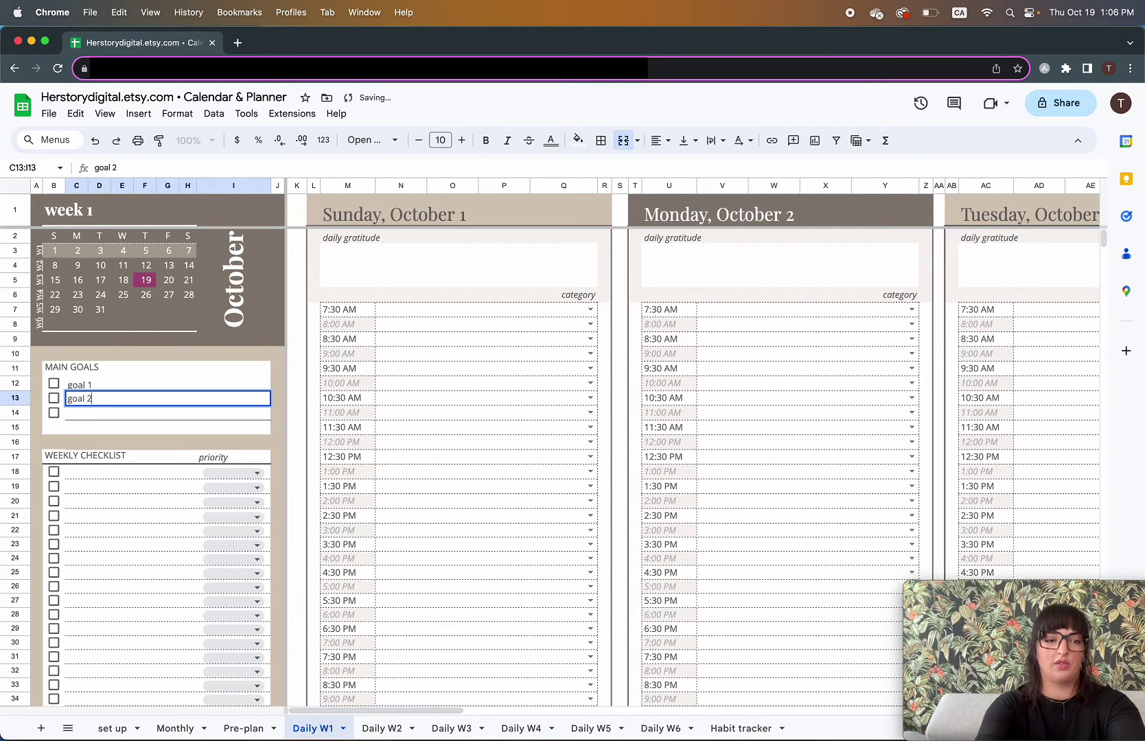
{"action": "key", "text": "Return"}
{"action": "type", "text": "goal 3"}
{"action": "key", "text": "Return"}
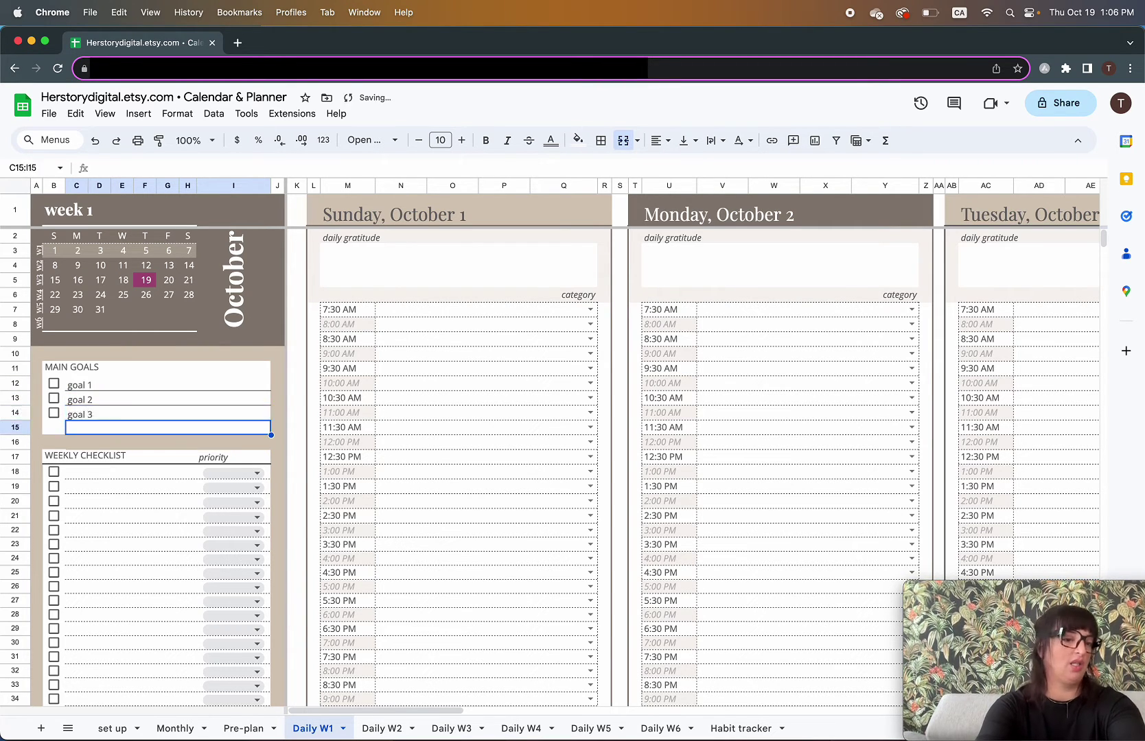
- Tick the checkboxes of all three Main Goals
{"action": "left_click", "coordinate": [54, 385]}
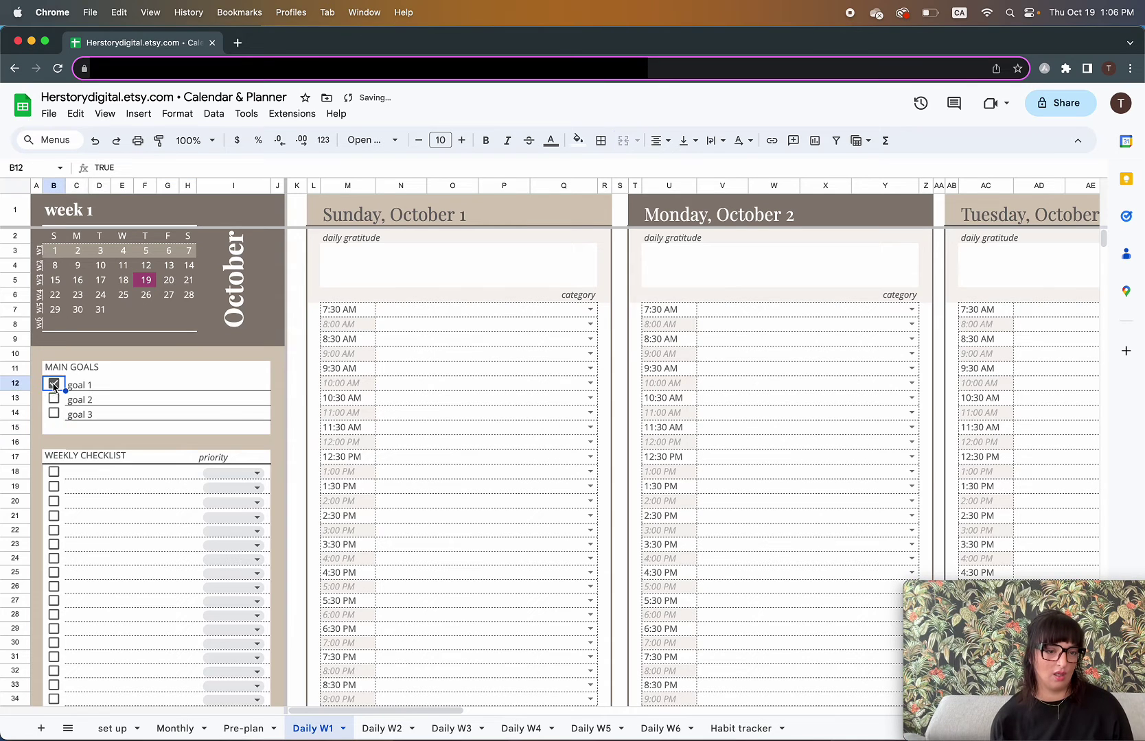
{"action": "left_click", "coordinate": [54, 400]}
{"action": "left_click", "coordinate": [54, 413]}
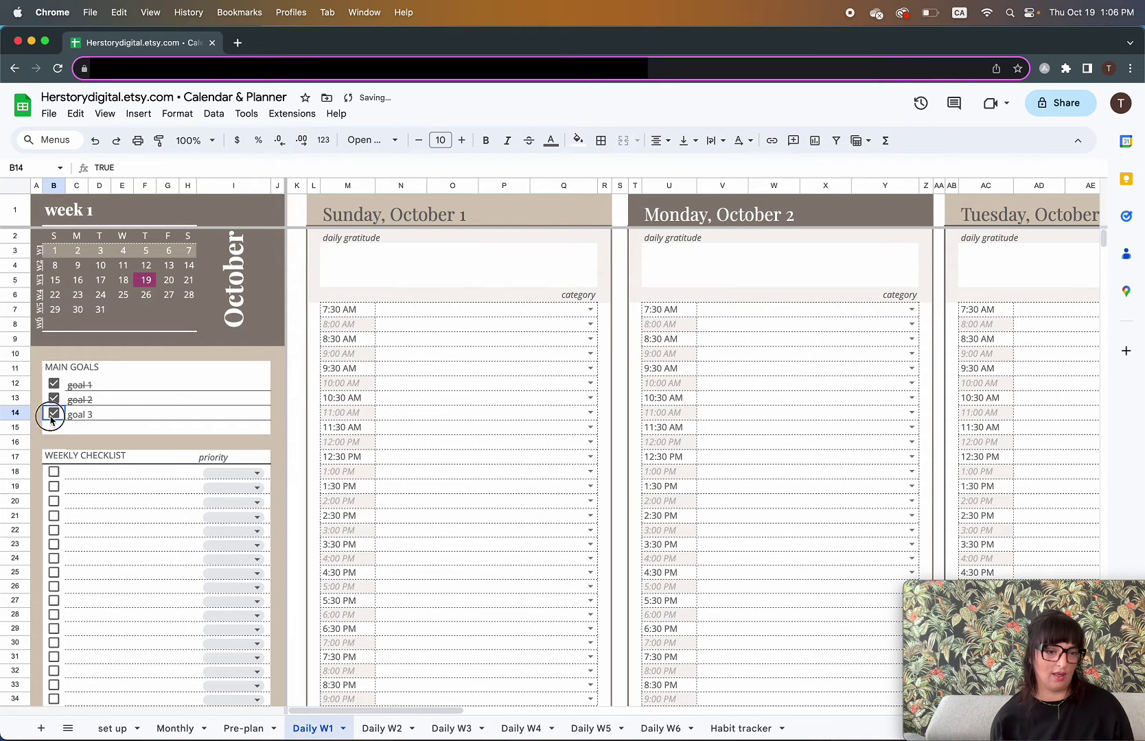
- Examine the Main Goals at 200% zoom, unticking and re-ticking goal 2 and goal 3, and return the sheet to 100%
{"action": "left_click", "coordinate": [203, 142]}
{"action": "left_click", "coordinate": [192, 293]}
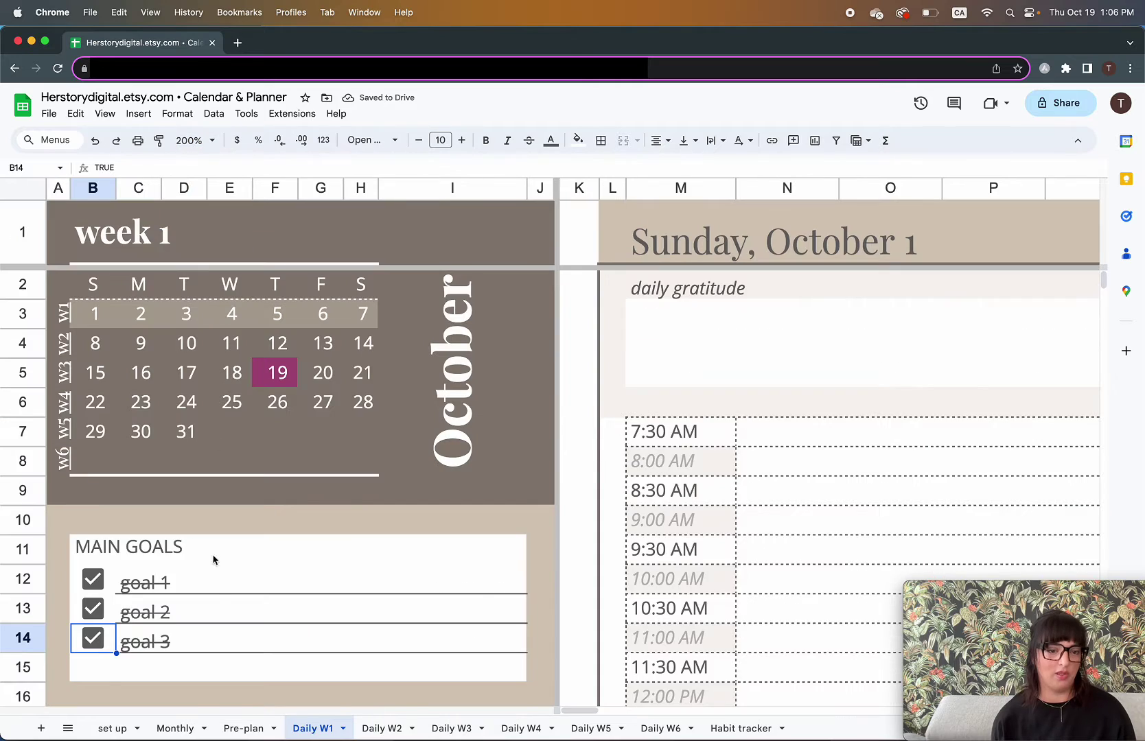
{"action": "scroll", "coordinate": [213, 577], "scroll_direction": "down", "scroll_amount": 1}
{"action": "left_click", "coordinate": [260, 619]}
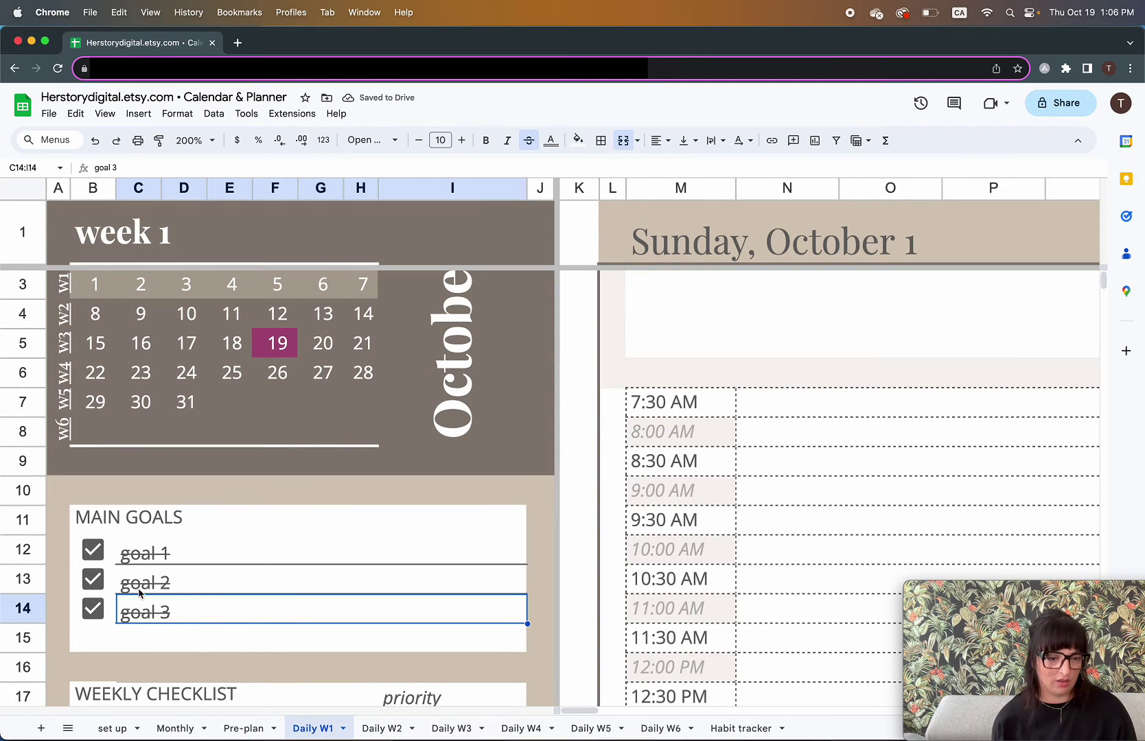
{"action": "left_click", "coordinate": [93, 578]}
{"action": "left_click", "coordinate": [93, 608]}
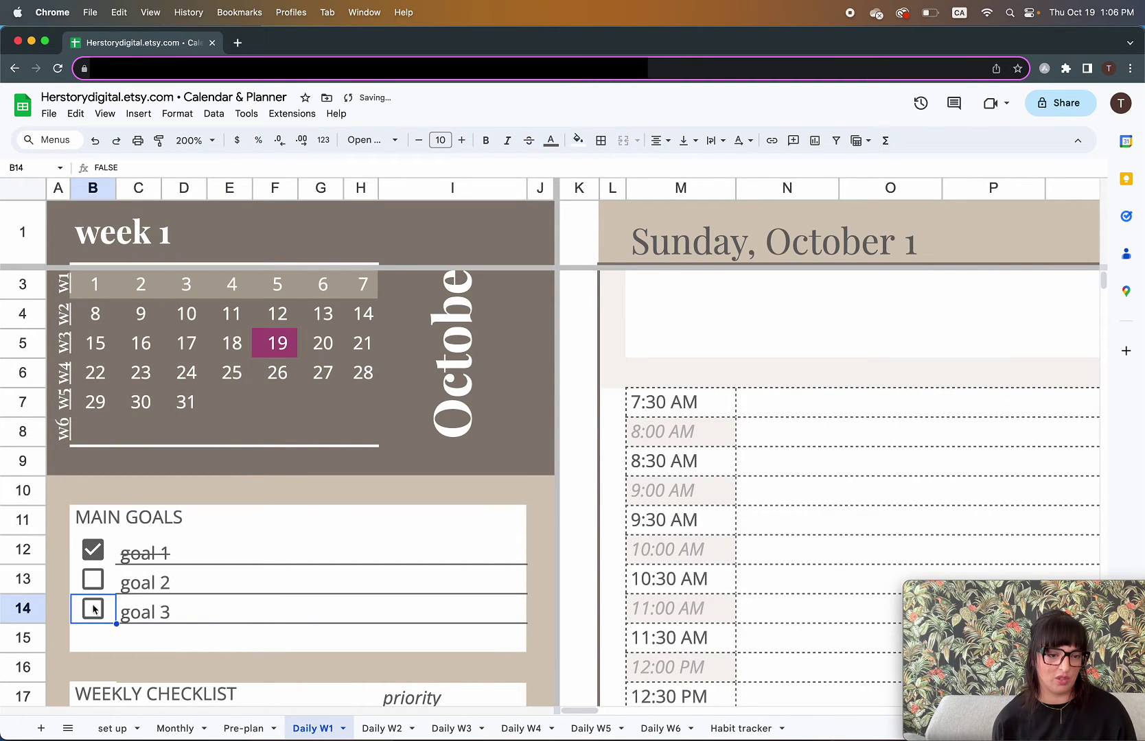
{"action": "left_click", "coordinate": [92, 579]}
{"action": "left_click", "coordinate": [93, 608]}
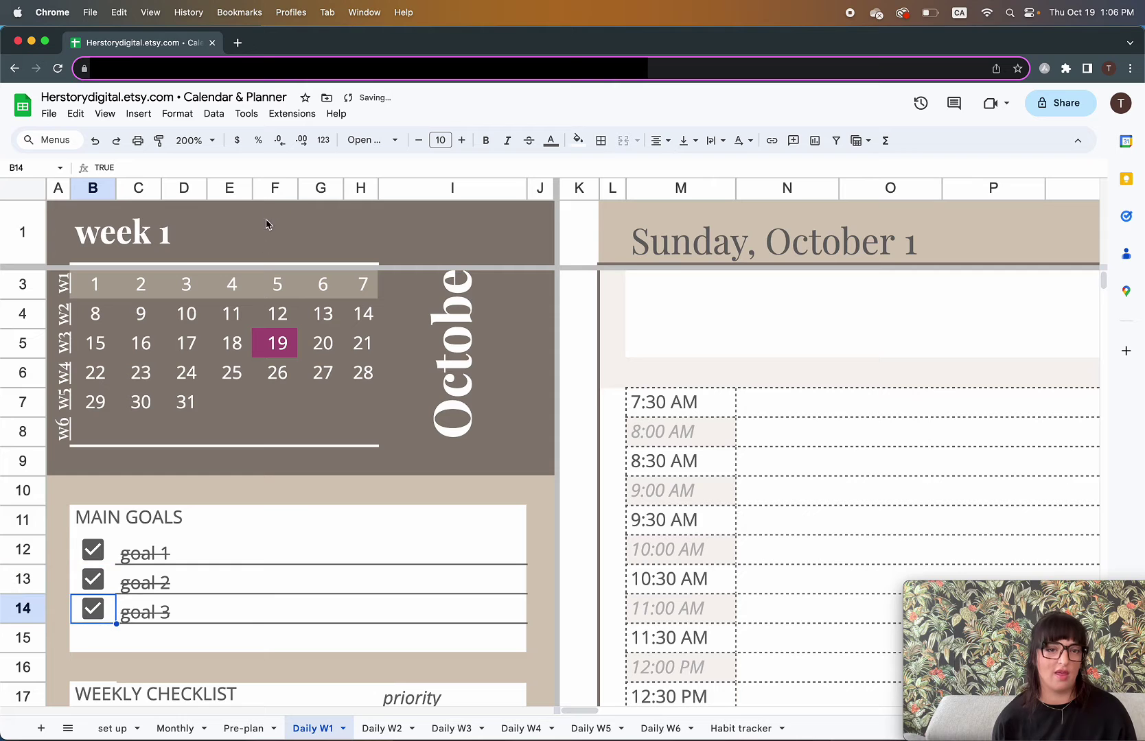
{"action": "left_click", "coordinate": [193, 140]}
{"action": "left_click", "coordinate": [192, 228]}
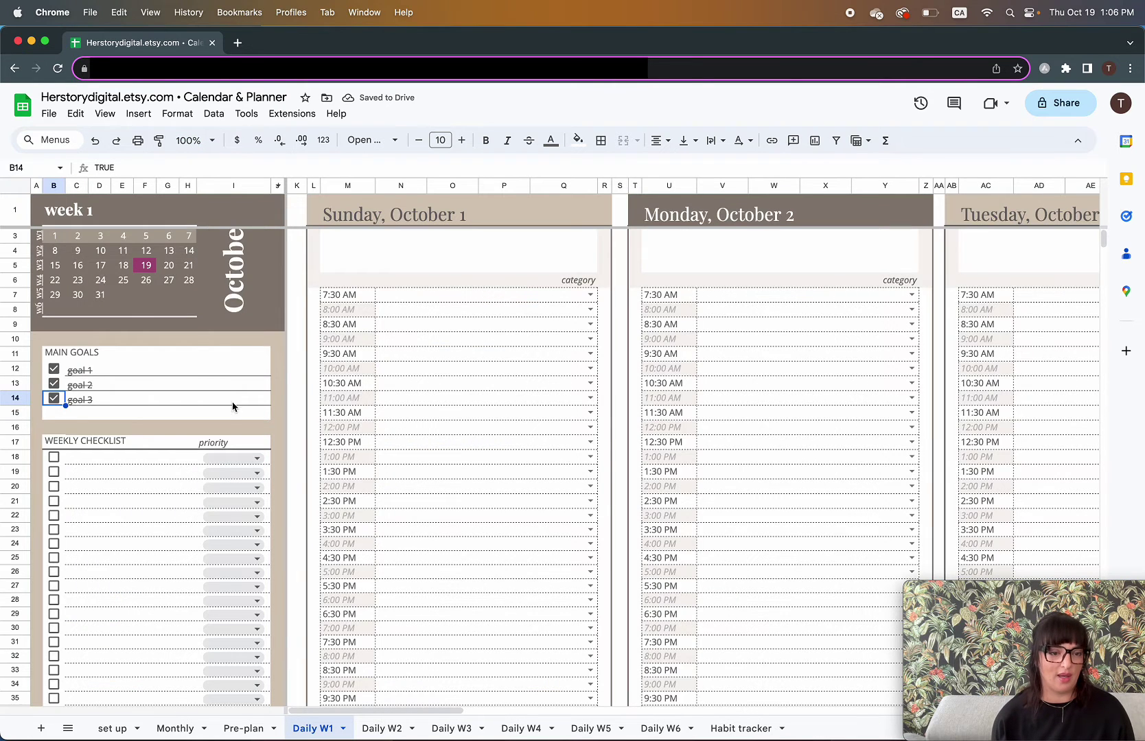
- Enter "task 1" and "task 2" as the first two items of the Weekly Checklist
{"action": "scroll", "coordinate": [233, 406], "scroll_direction": "down", "scroll_amount": 3}
{"action": "left_click", "coordinate": [151, 369]}
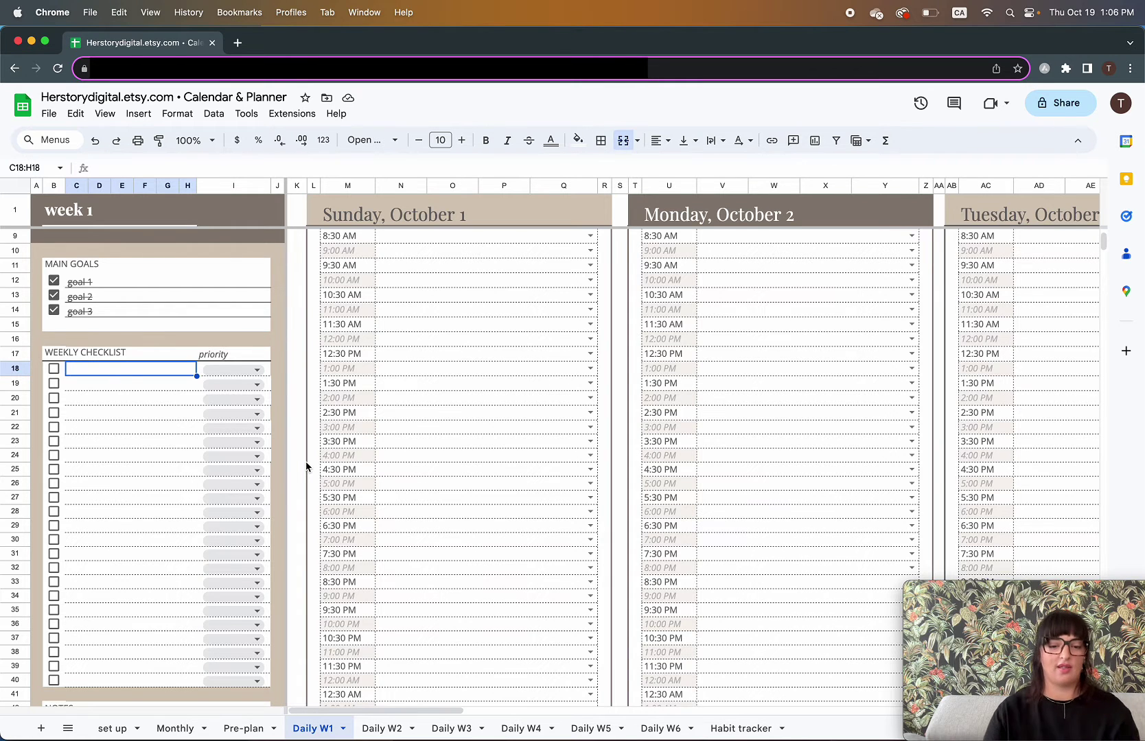
{"action": "type", "text": "task 1"}
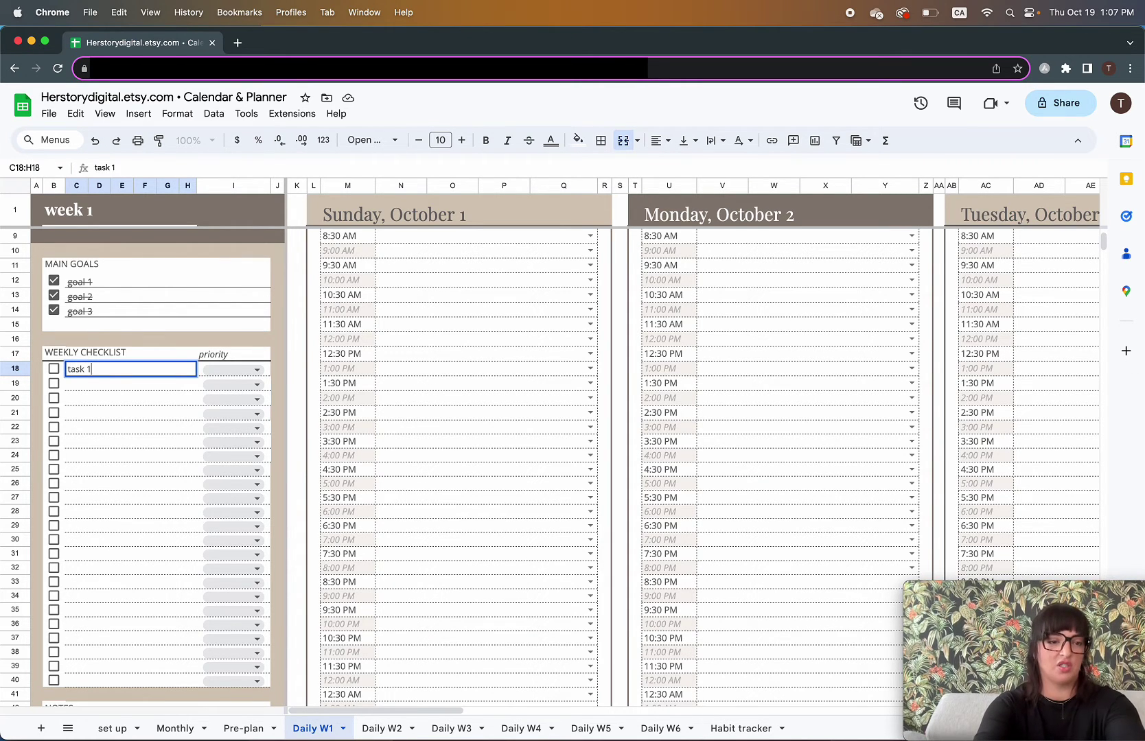
{"action": "key", "text": "Return"}
{"action": "type", "text": "task 2"}
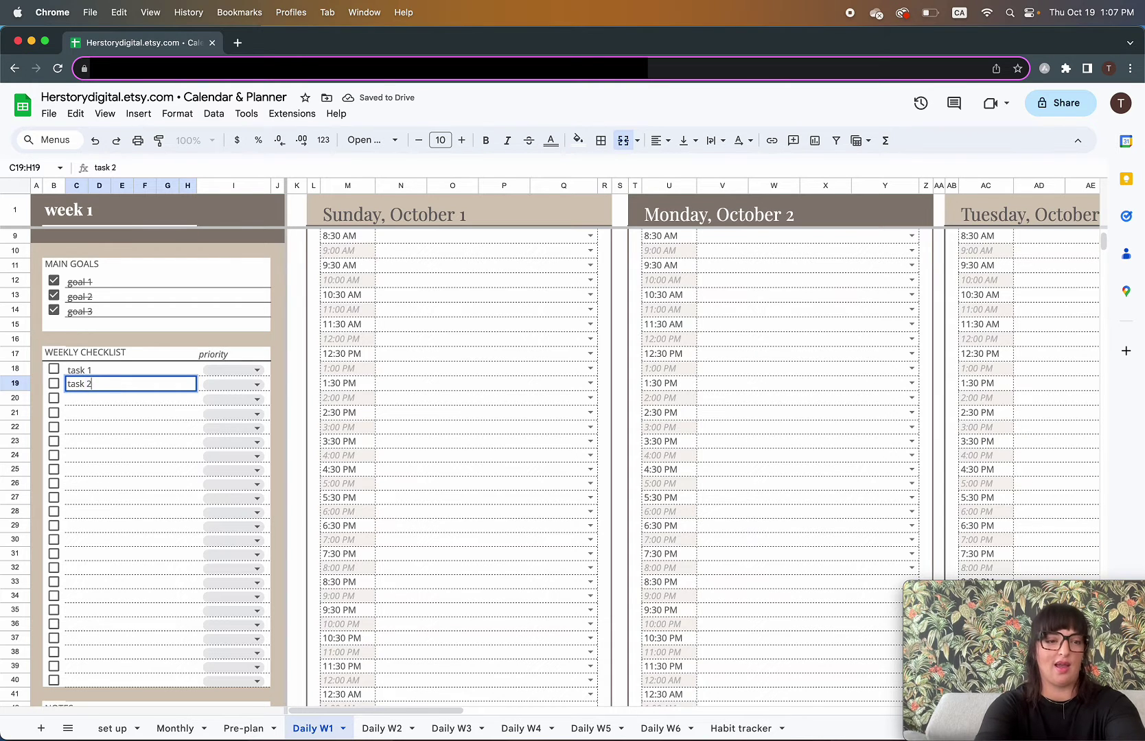
{"action": "key", "text": "Return"}
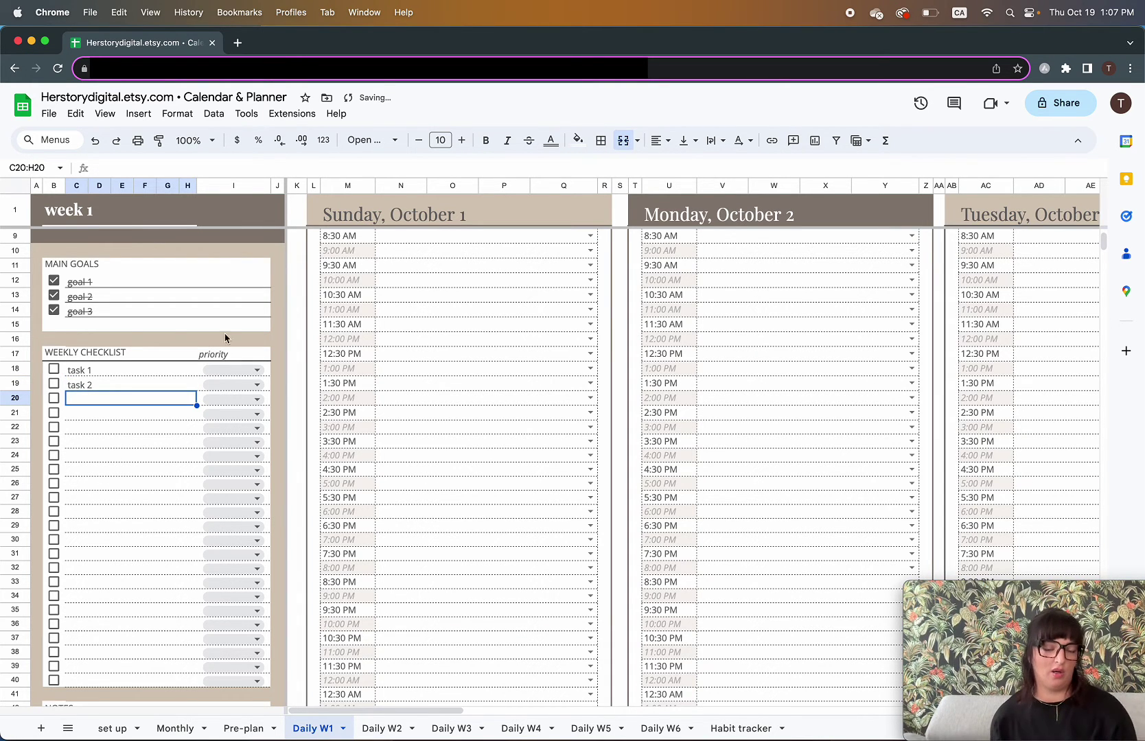
- Set the weekly checklist priorities to high for task 1 and medium for task 2, and tick both tasks
{"action": "left_click", "coordinate": [251, 371]}
{"action": "left_click", "coordinate": [220, 390]}
{"action": "left_click", "coordinate": [256, 385]}
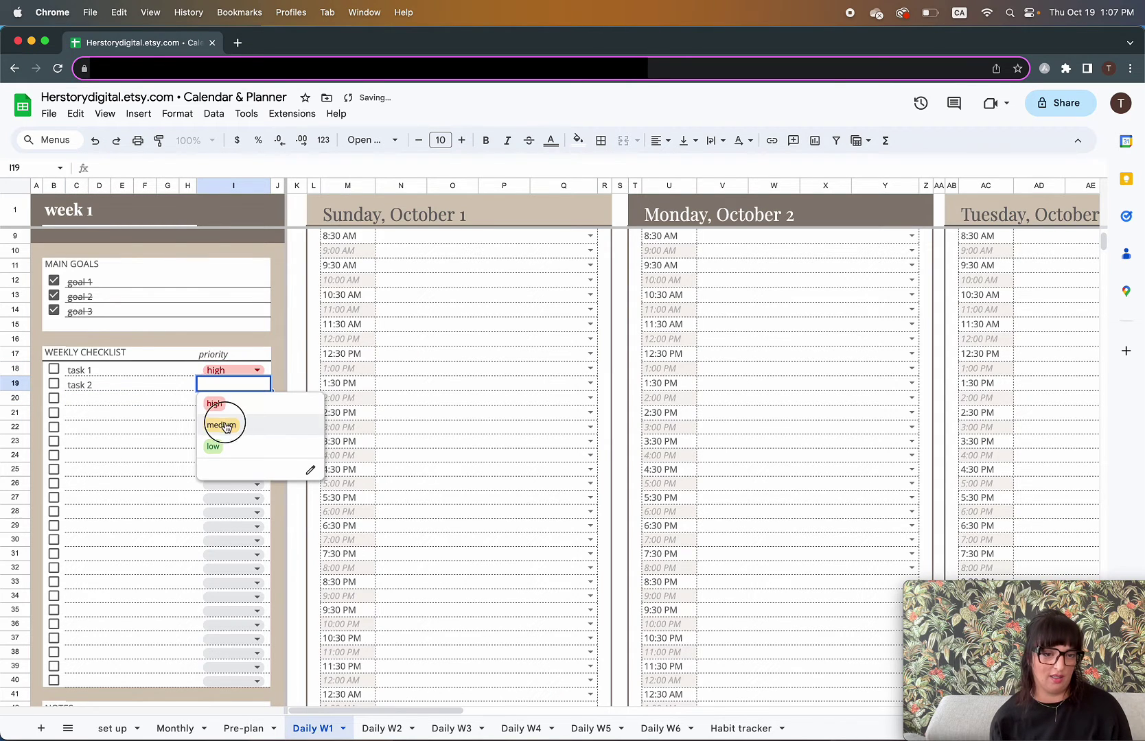
{"action": "left_click", "coordinate": [226, 425]}
{"action": "left_click", "coordinate": [256, 399]}
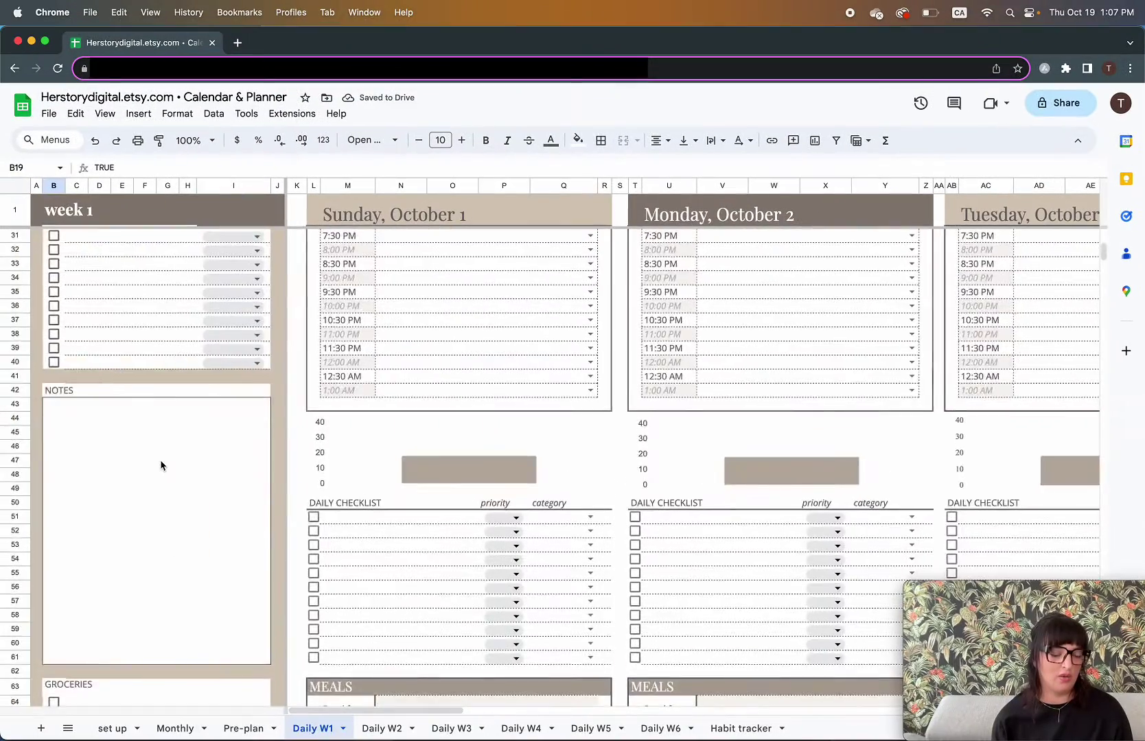
- Examine the week 1 page down to its groceries and meals sections, the set up sheet, and Sunday's daily gratitude box
{"action": "scroll", "coordinate": [161, 462], "scroll_direction": "down", "scroll_amount": 5}
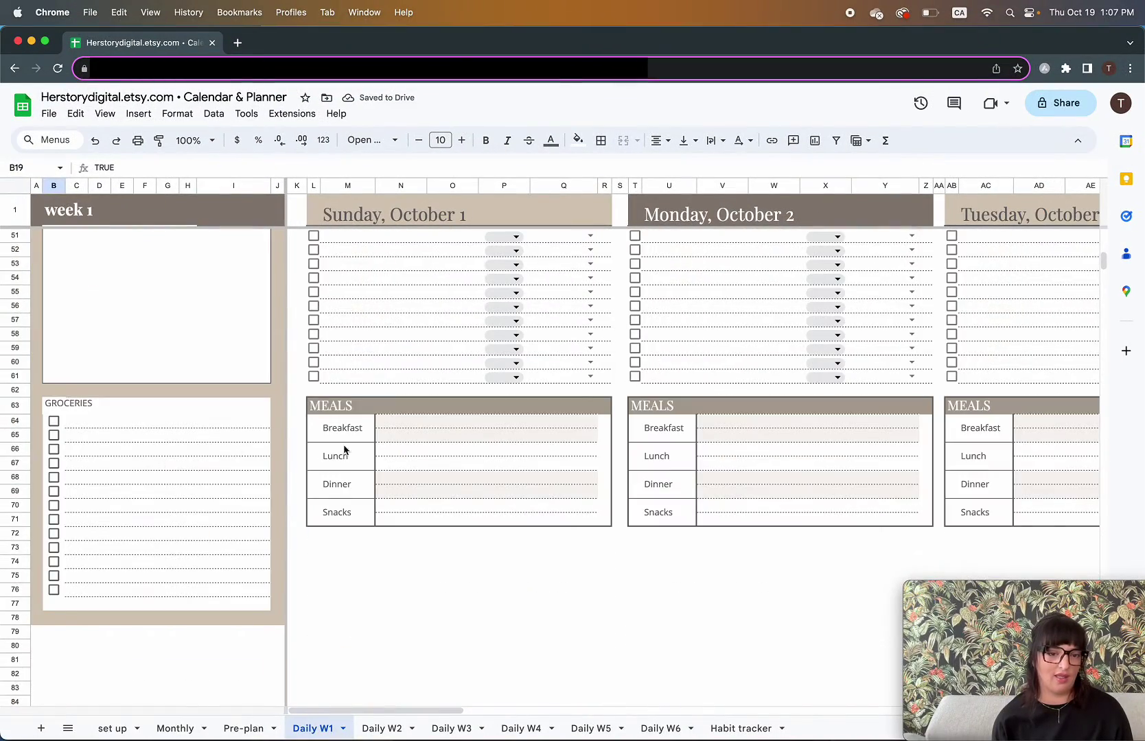
{"action": "scroll", "coordinate": [345, 449], "scroll_direction": "up", "scroll_amount": 10}
{"action": "scroll", "coordinate": [360, 503], "scroll_direction": "down", "scroll_amount": 10}
{"action": "scroll", "coordinate": [383, 496], "scroll_direction": "up", "scroll_amount": 10}
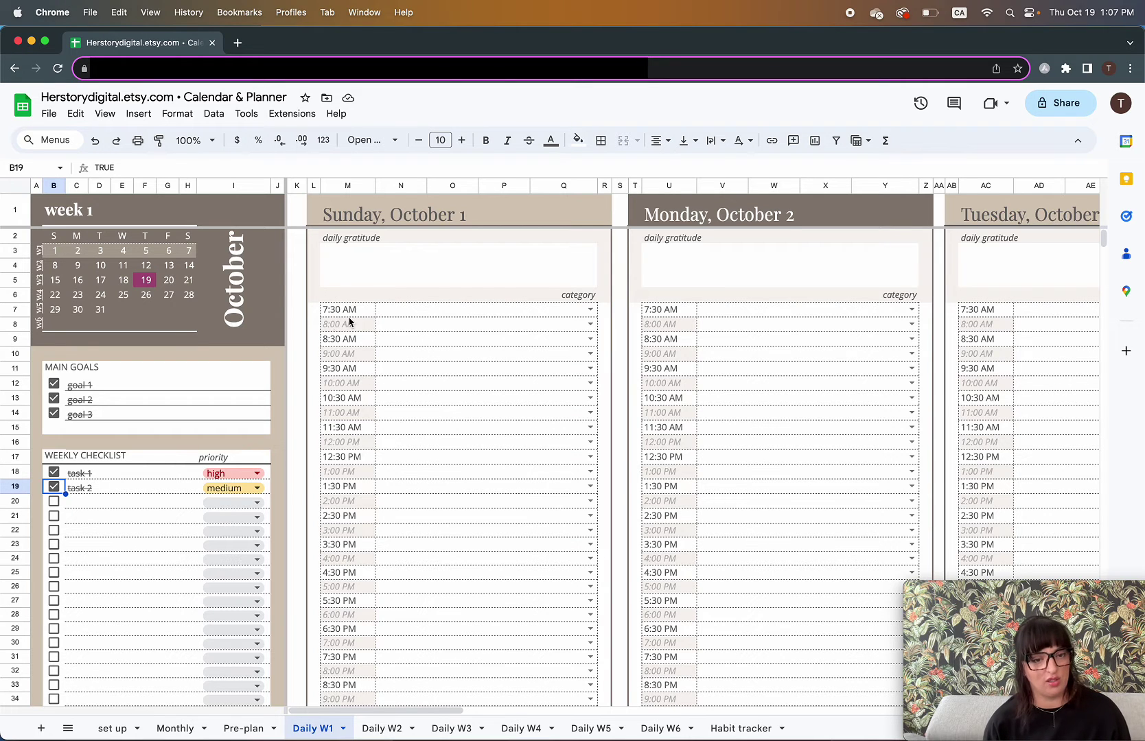
{"action": "left_click", "coordinate": [110, 728]}
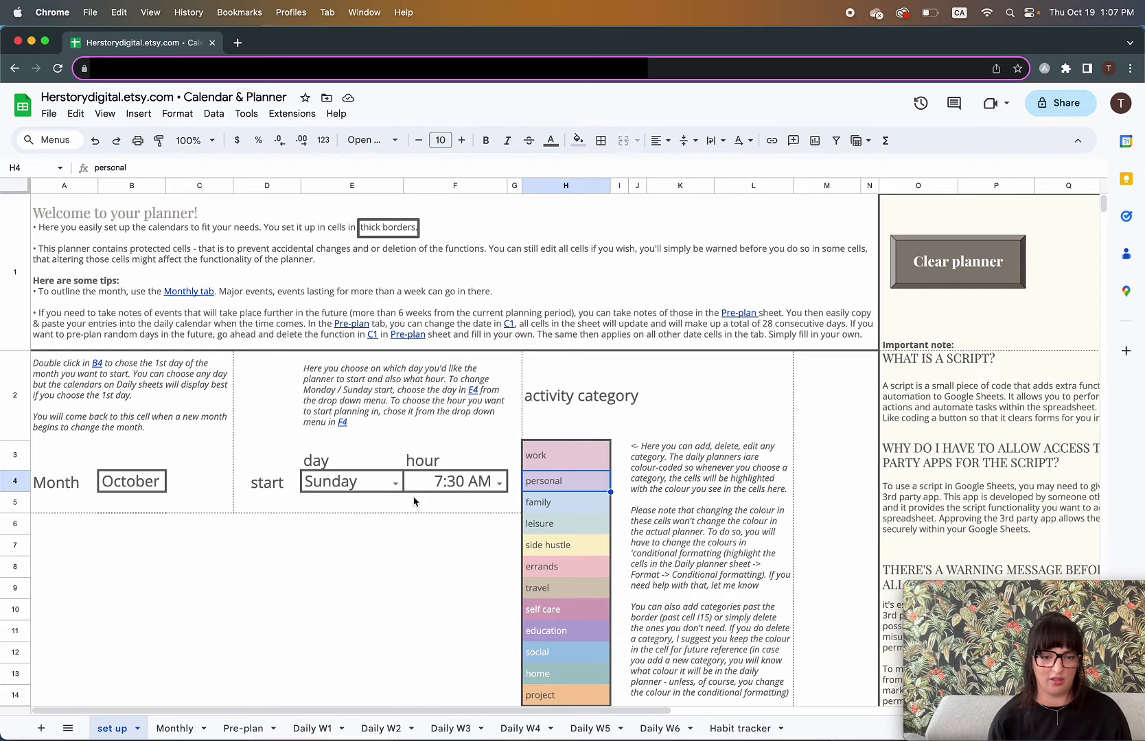
{"action": "left_click", "coordinate": [307, 726]}
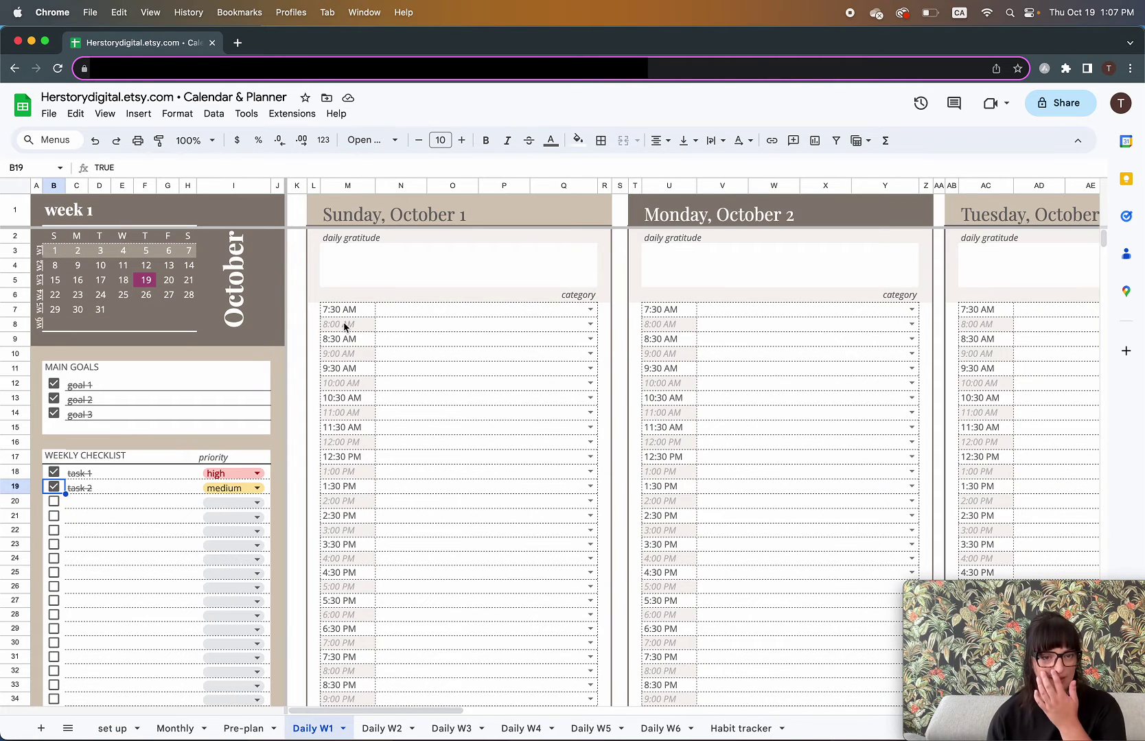
{"action": "left_click", "coordinate": [356, 266]}
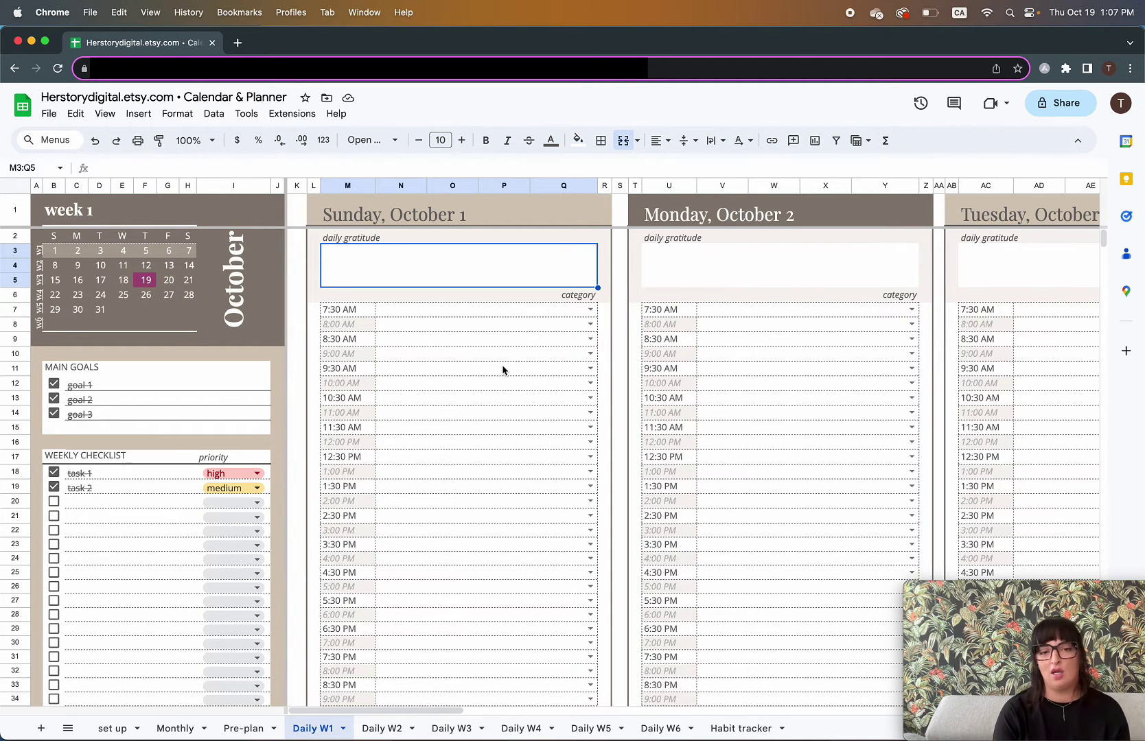
- Enter "get up early" in the 7:30 AM slot of Sunday, October 1
{"action": "left_click", "coordinate": [461, 310]}
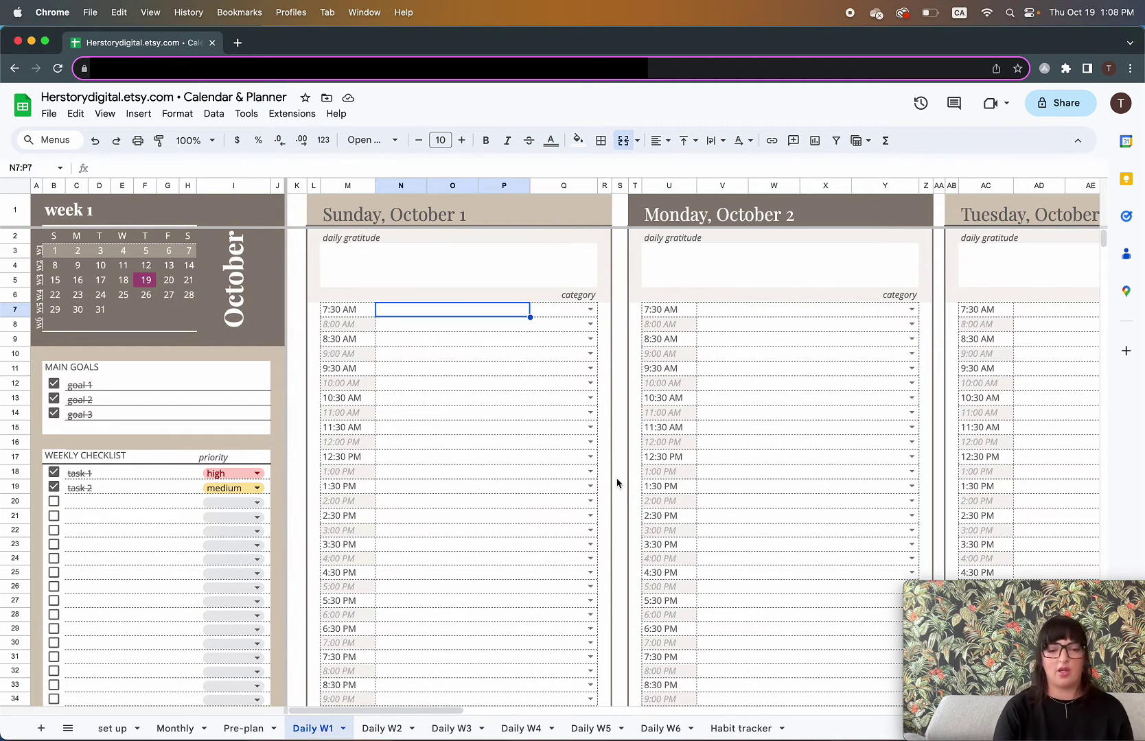
{"action": "key", "text": "Return"}
{"action": "type", "text": "get"}
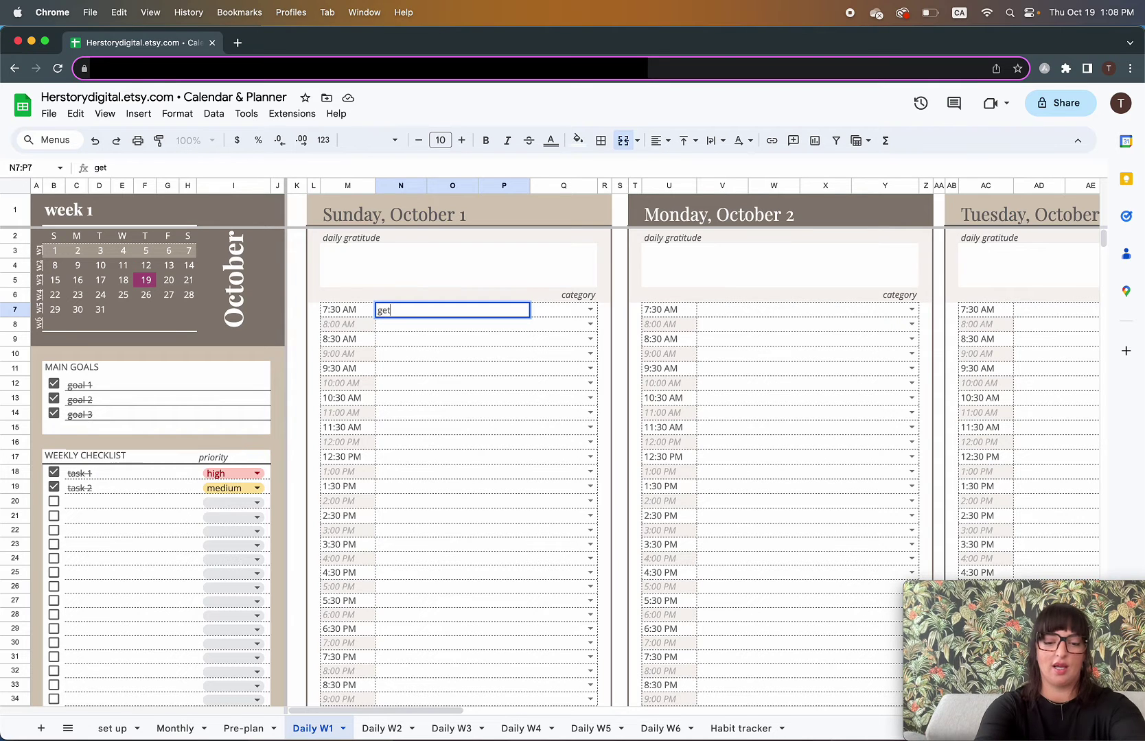
{"action": "type", "text": " up early"}
{"action": "key", "text": "Return"}
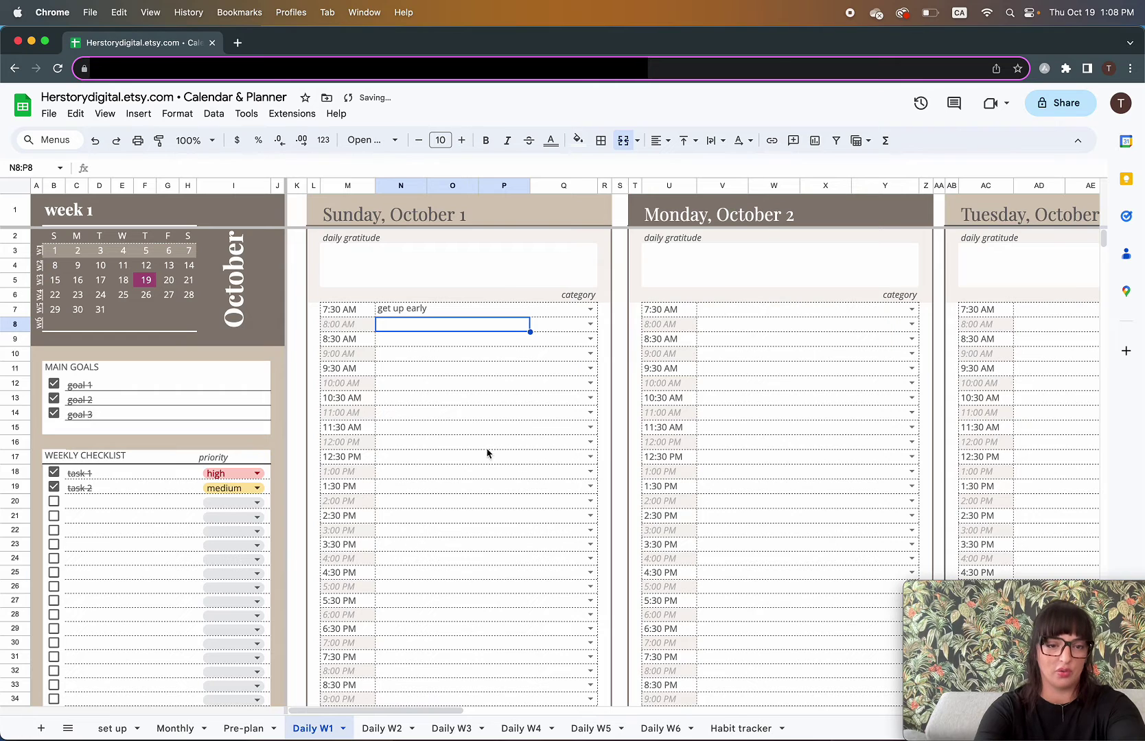
- Enter "coffee with a friend" in the 8:30 AM slot of Sunday, October 1
{"action": "left_click", "coordinate": [415, 346]}
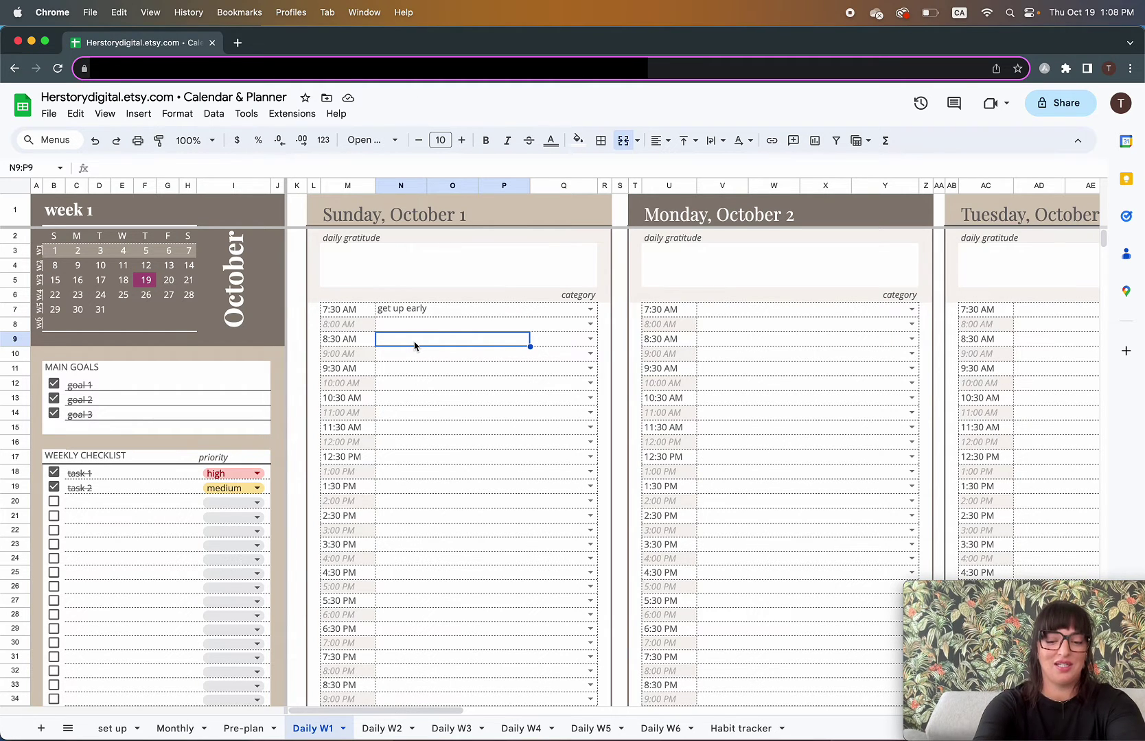
{"action": "type", "text": "coffee"}
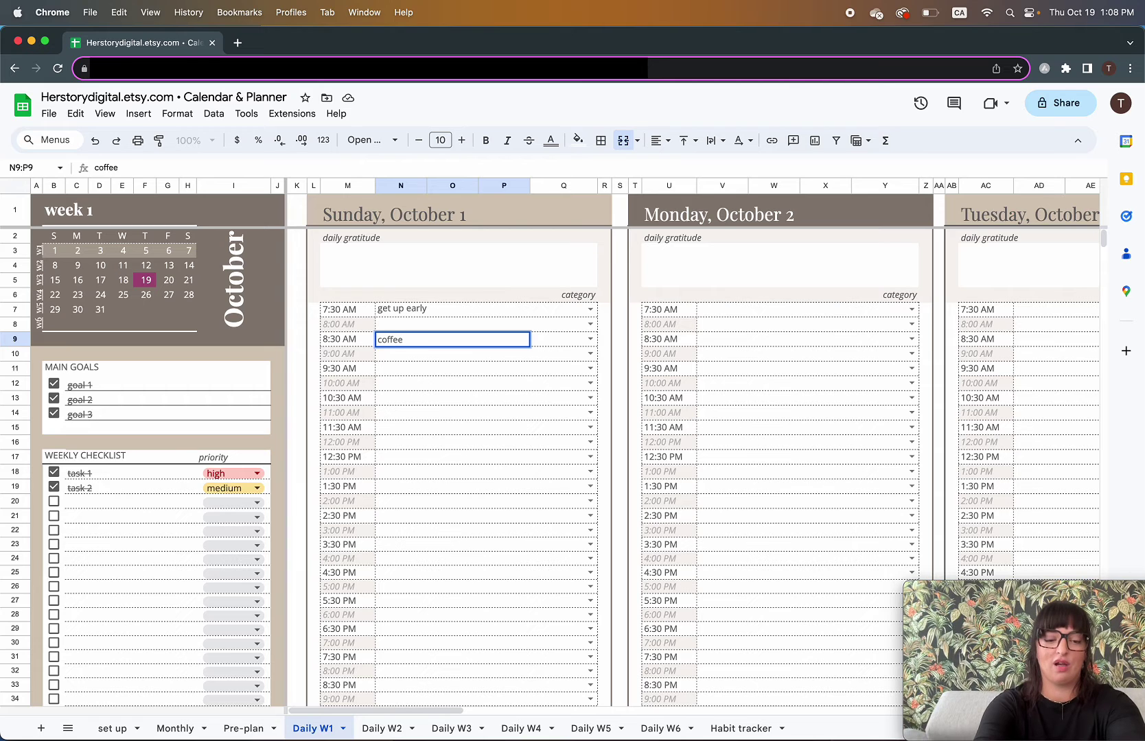
{"action": "type", "text": " with"}
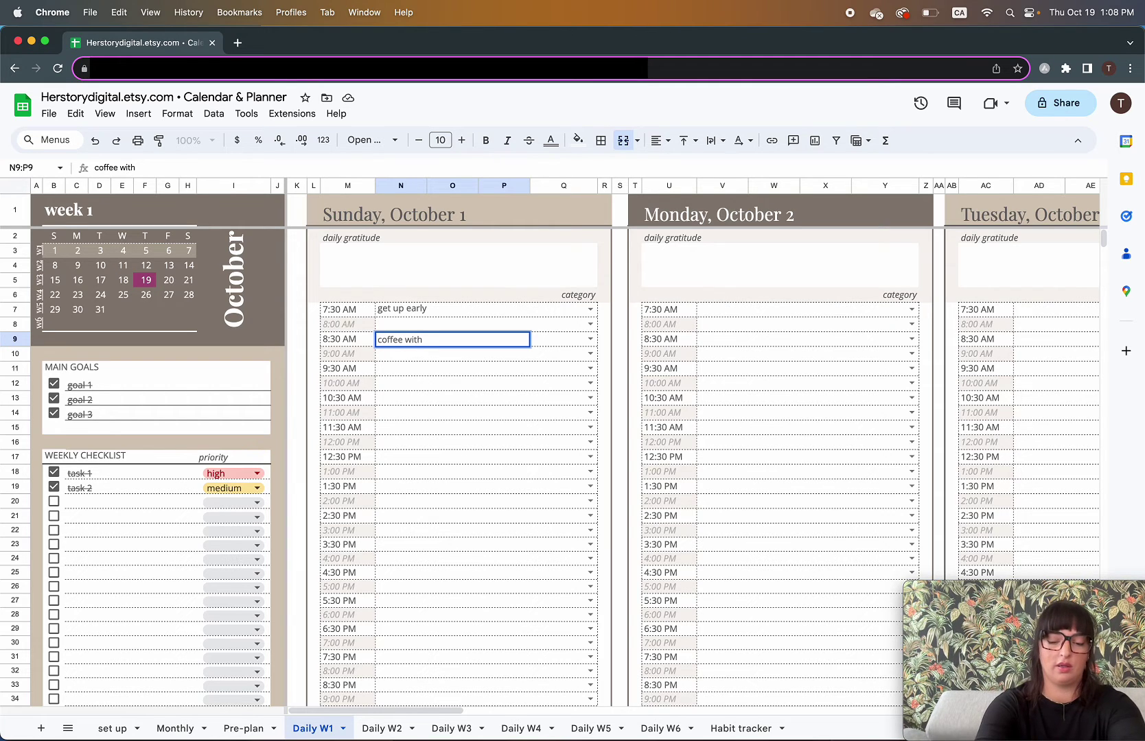
{"action": "type", "text": " a friend"}
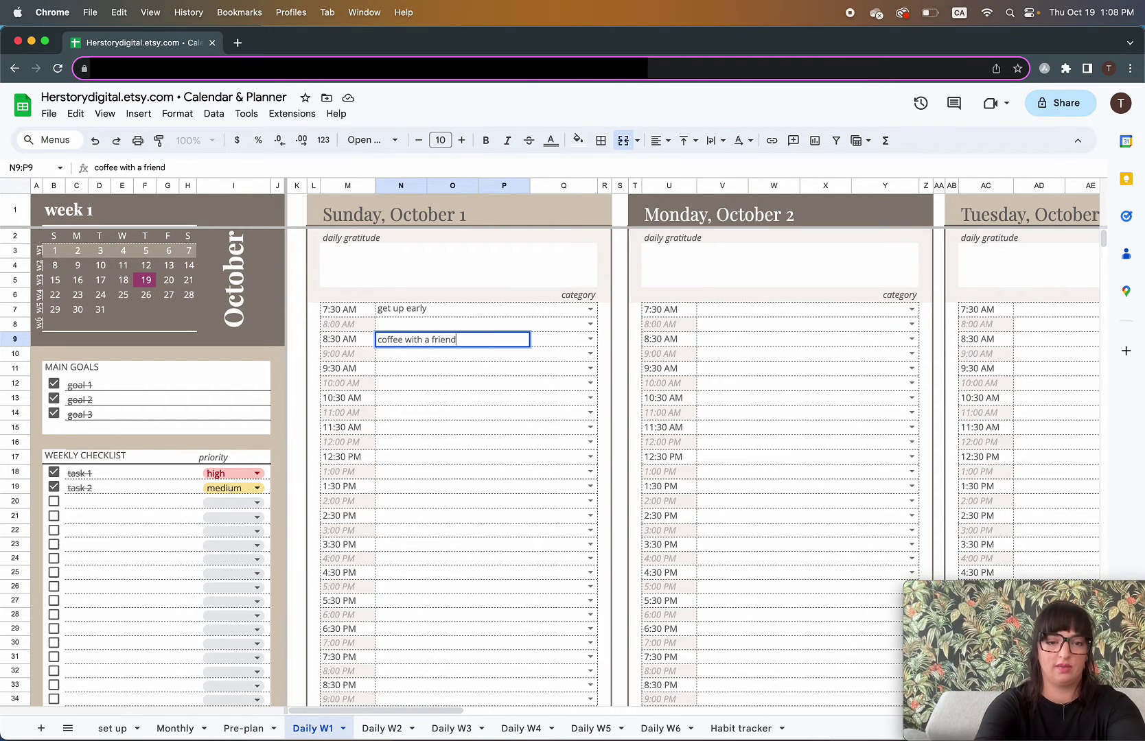
{"action": "key", "text": "Return"}
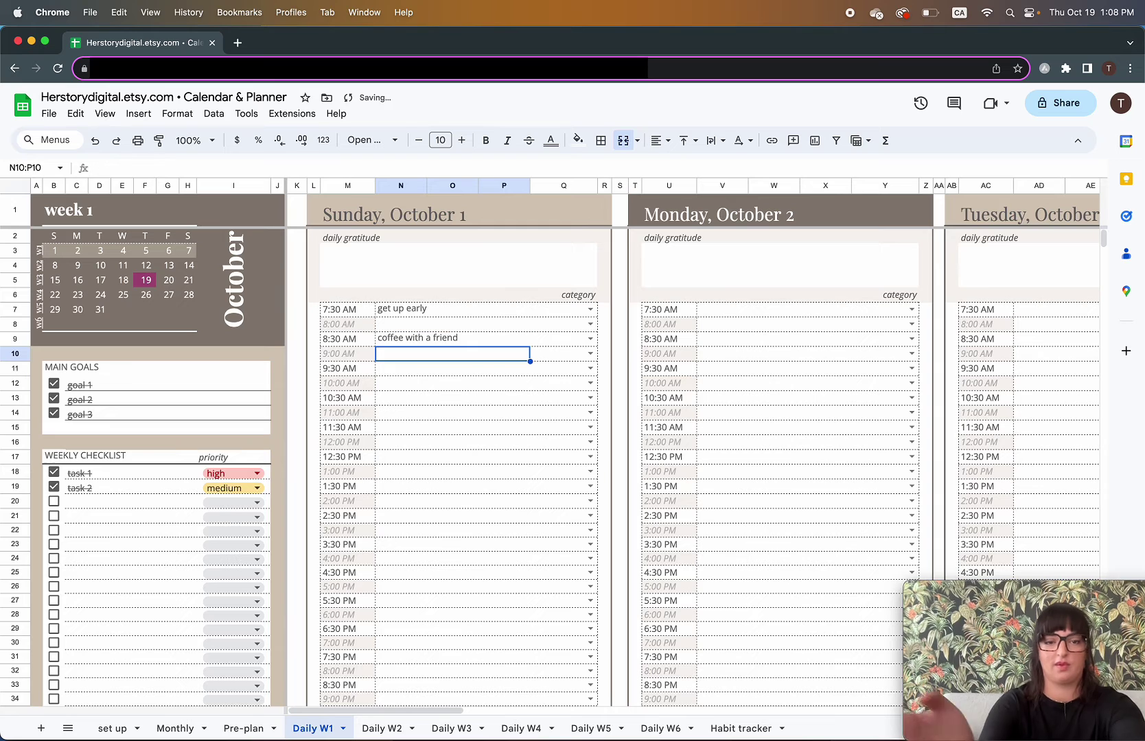
- Assign the personal category to the 8:30 AM coffee entry and fill the entry down through 10:30 AM
{"action": "left_click", "coordinate": [590, 338]}
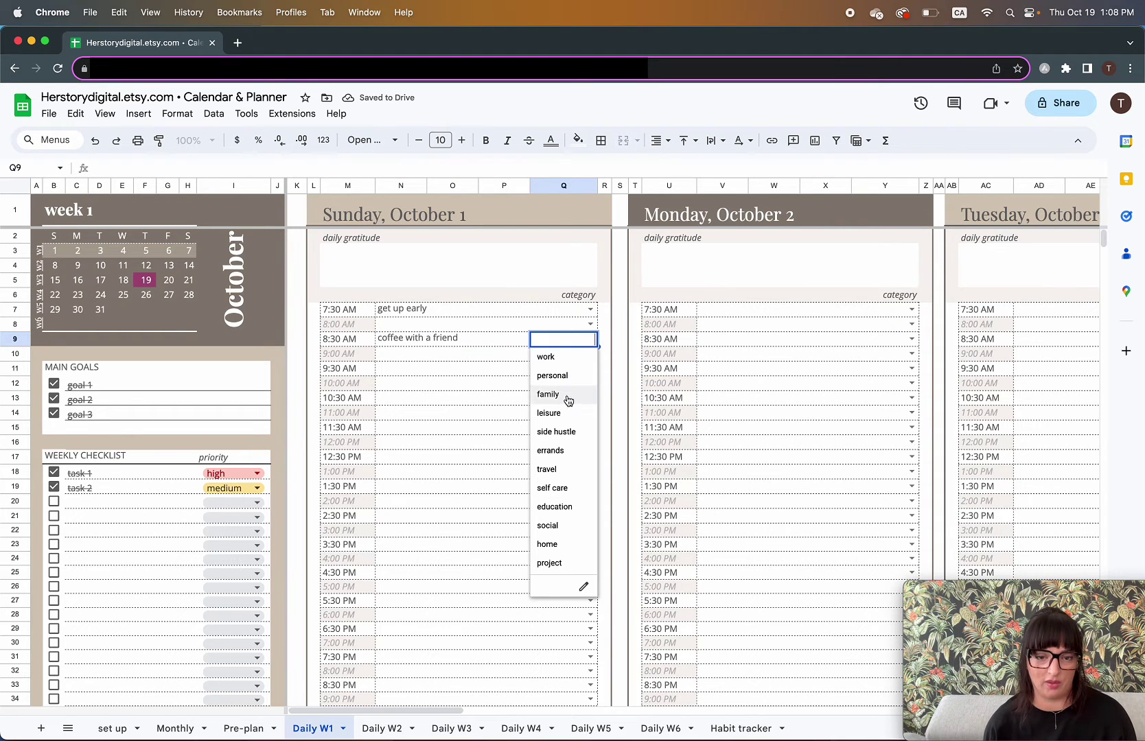
{"action": "left_click", "coordinate": [562, 375]}
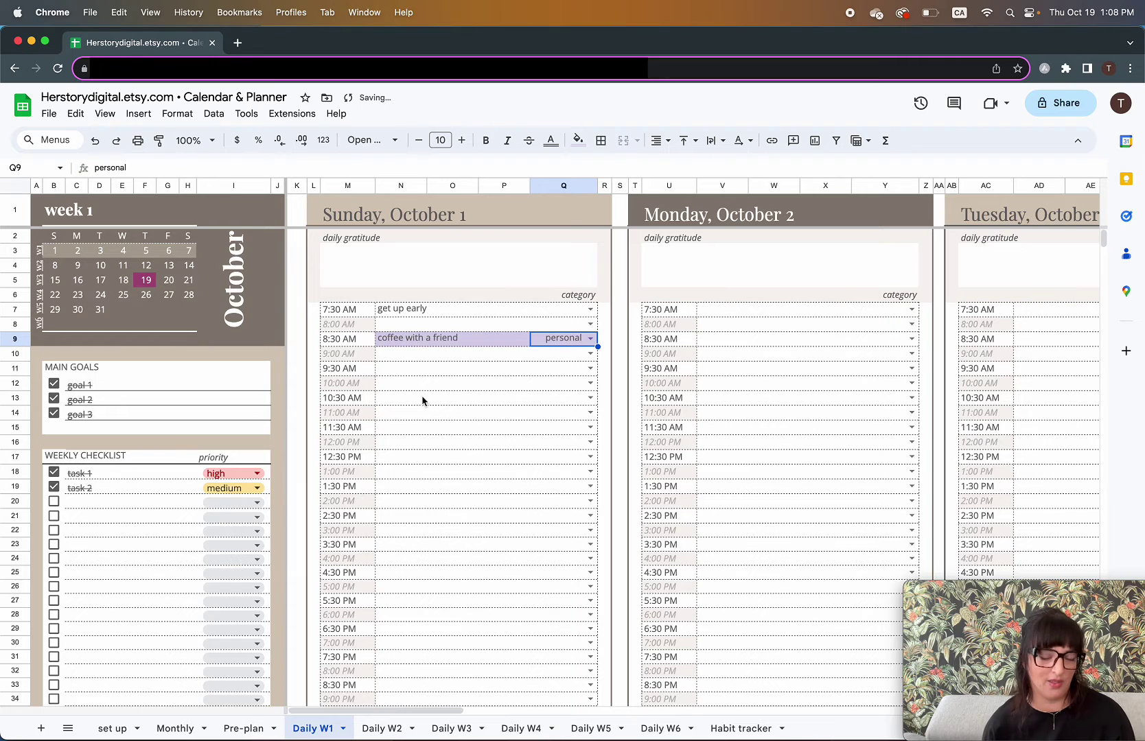
{"action": "left_click_drag", "start_coordinate": [411, 339], "coordinate": [583, 335]}
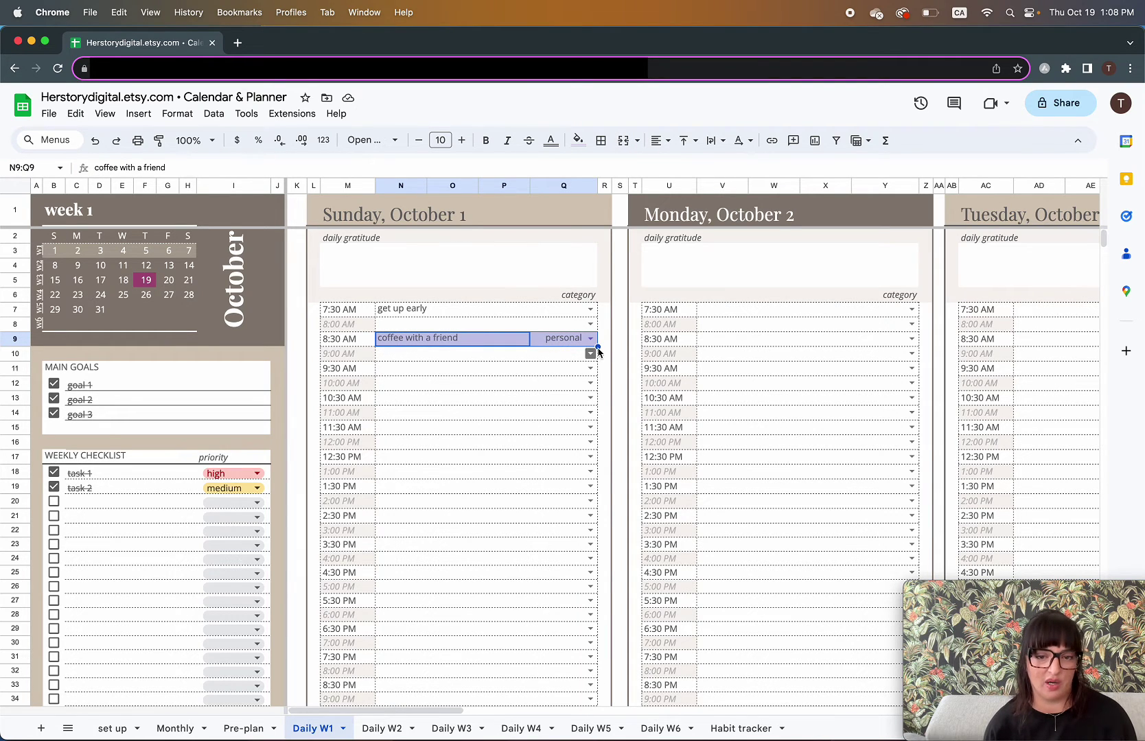
{"action": "left_click_drag", "start_coordinate": [597, 346], "coordinate": [589, 400]}
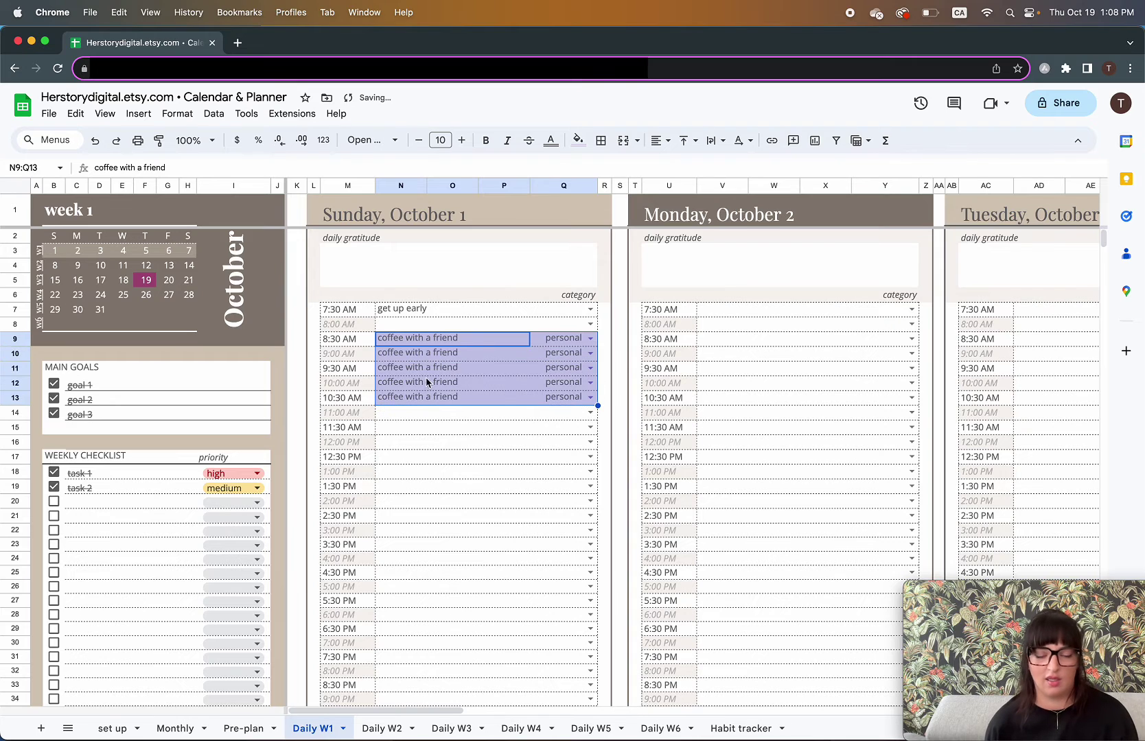
- Enter "yoga class" in the 11:30 AM slot of Sunday, October 1
{"action": "left_click", "coordinate": [487, 428]}
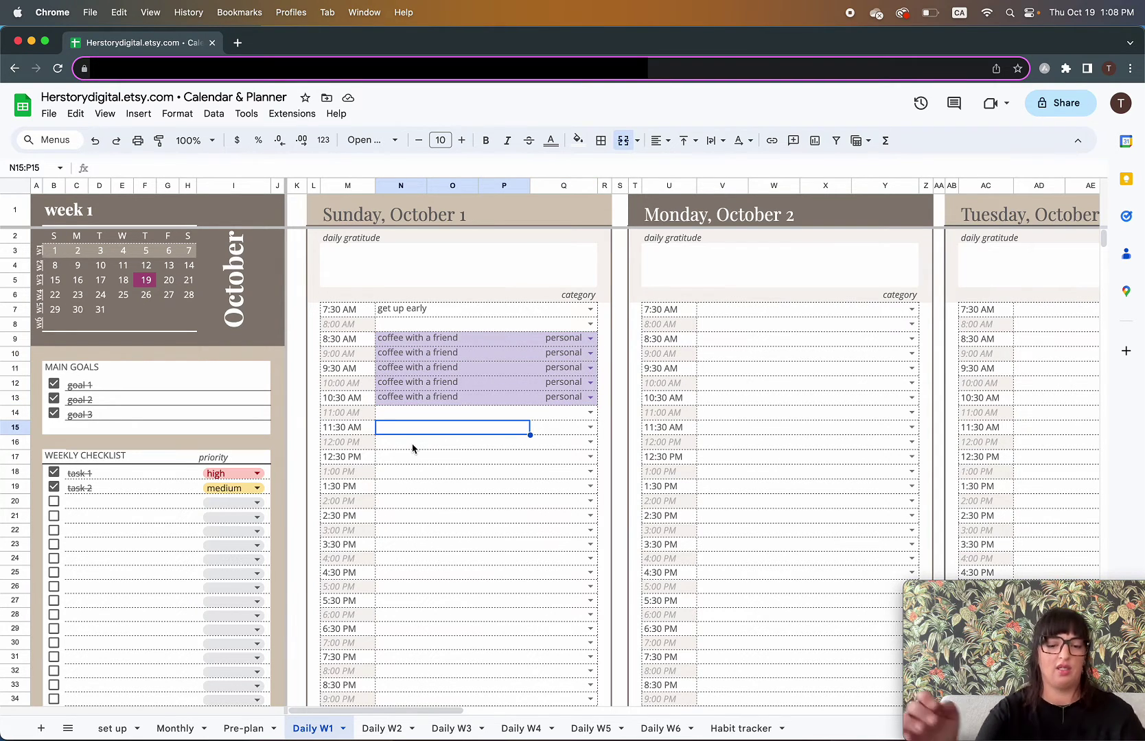
{"action": "type", "text": "yoga"}
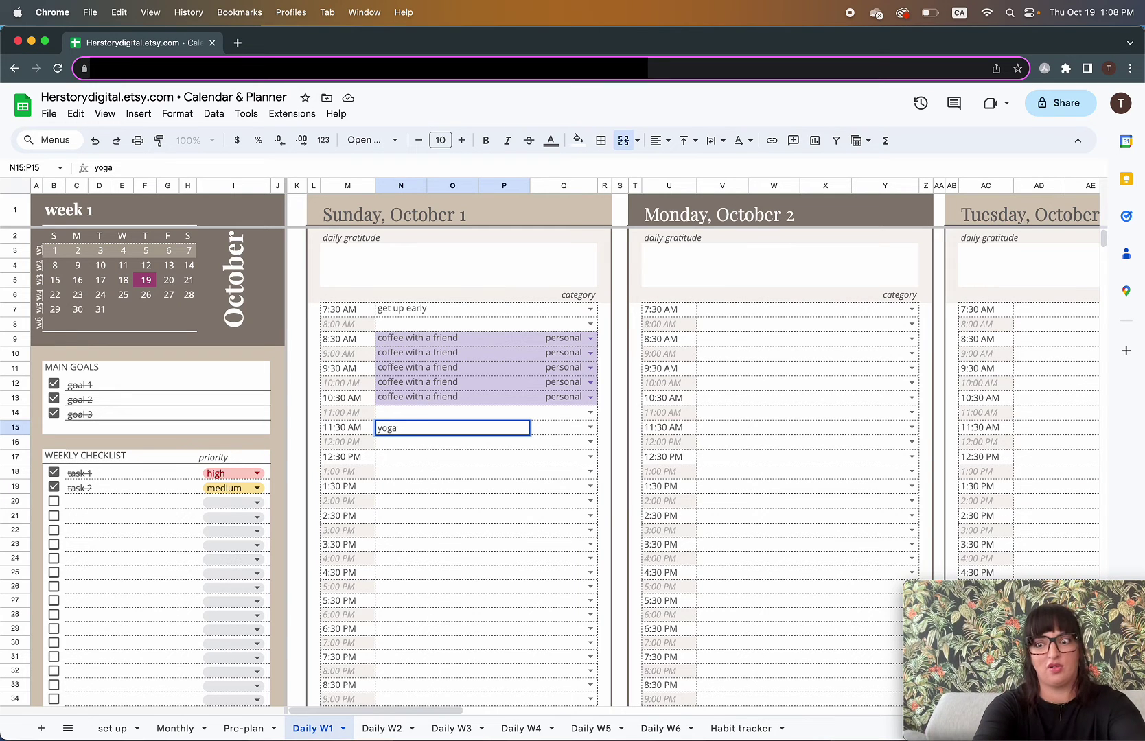
{"action": "type", "text": " class"}
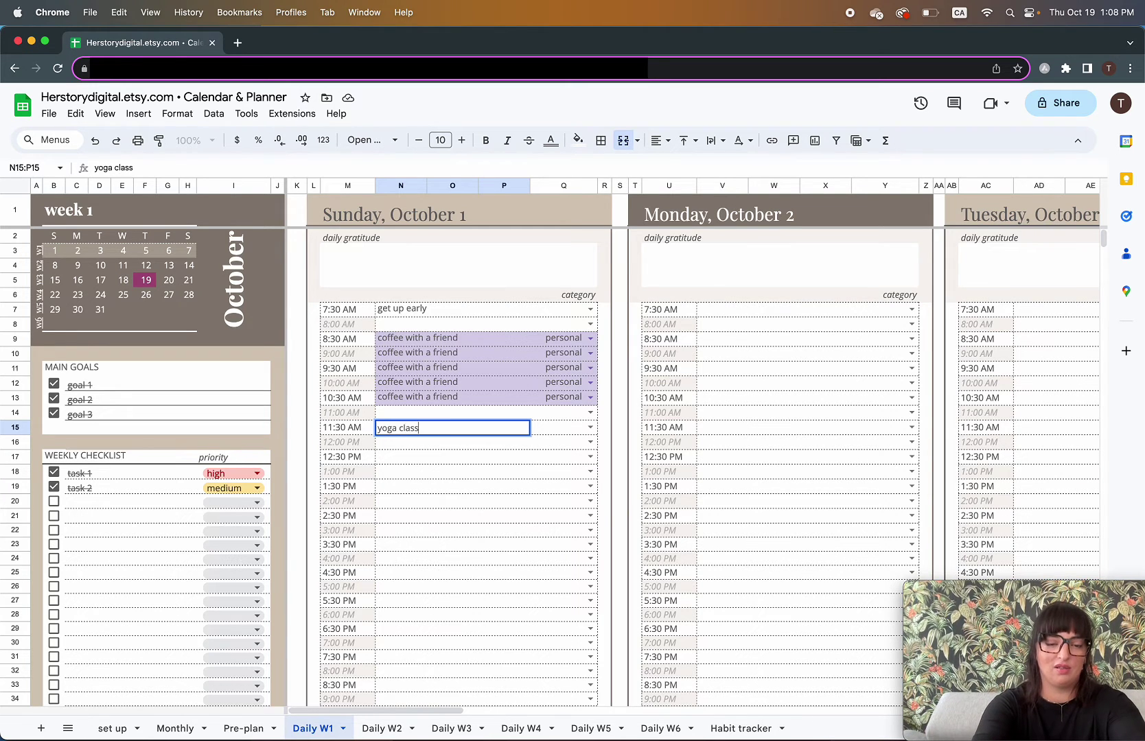
{"action": "key", "text": "Return"}
- Assign the self care category to the yoga class and fill the entry down through 12:30 PM
{"action": "left_click", "coordinate": [589, 426]}
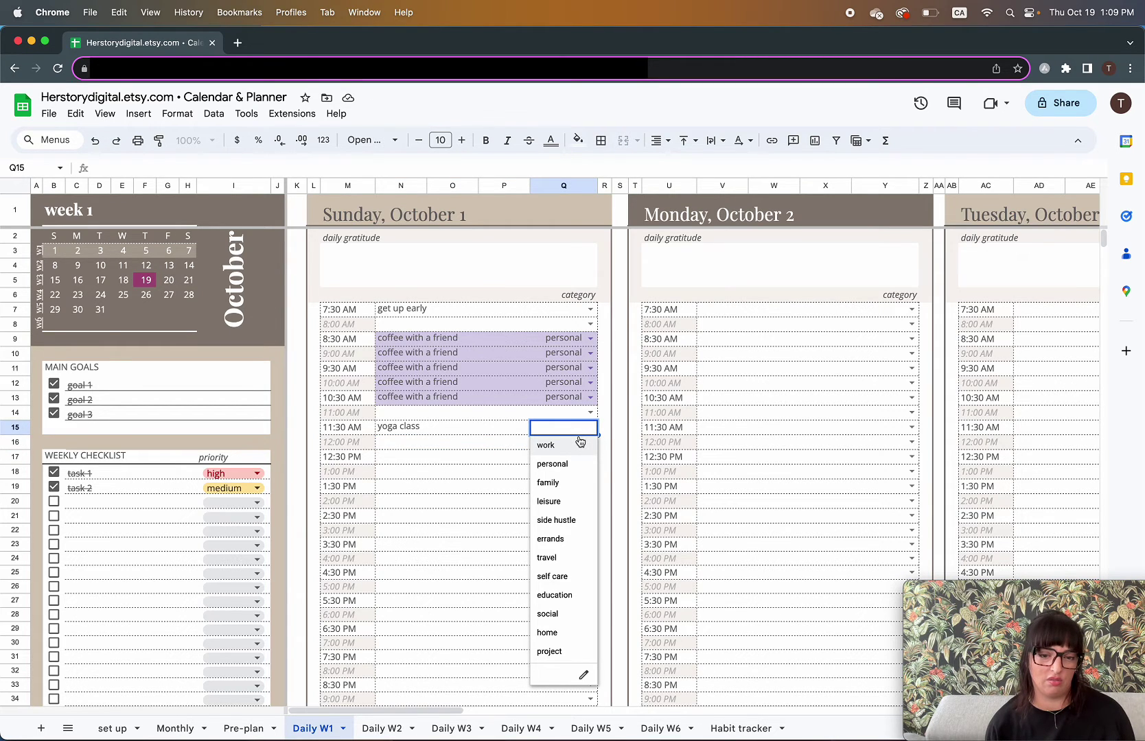
{"action": "left_click", "coordinate": [552, 576]}
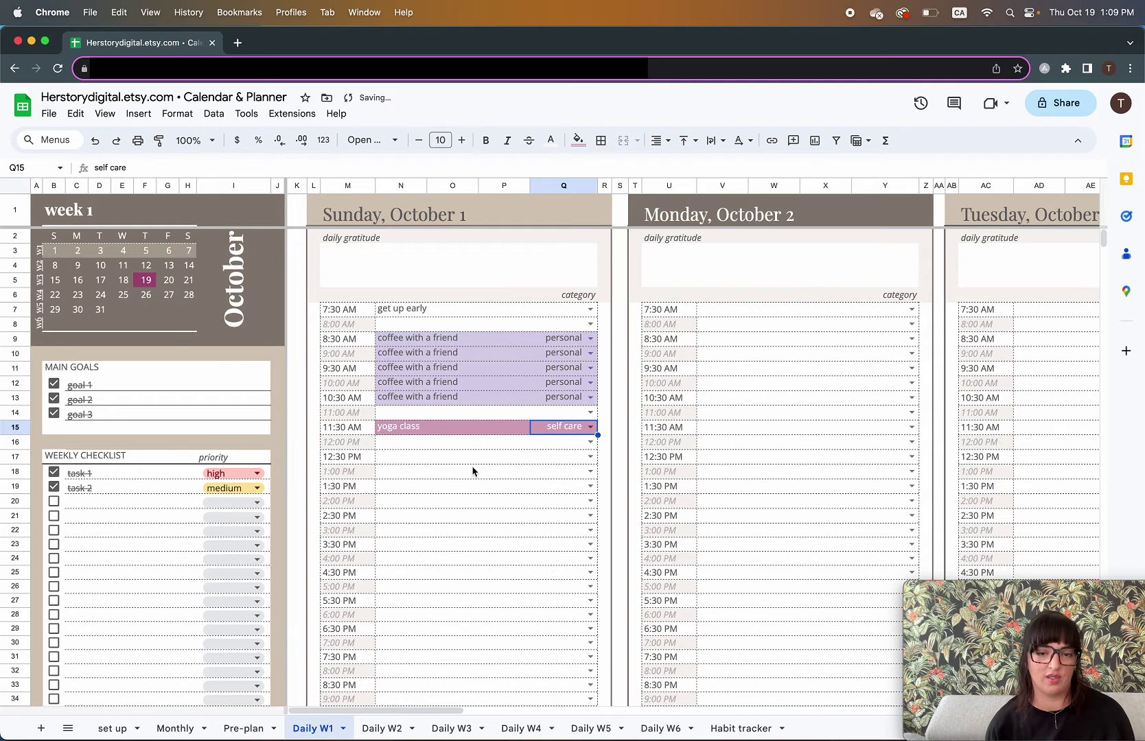
{"action": "left_click_drag", "start_coordinate": [409, 426], "coordinate": [585, 459]}
- Enter "work" at 2:30 PM on Sunday, October 1 with the work category, and fill it down through 12:30 AM
{"action": "left_click", "coordinate": [527, 517]}
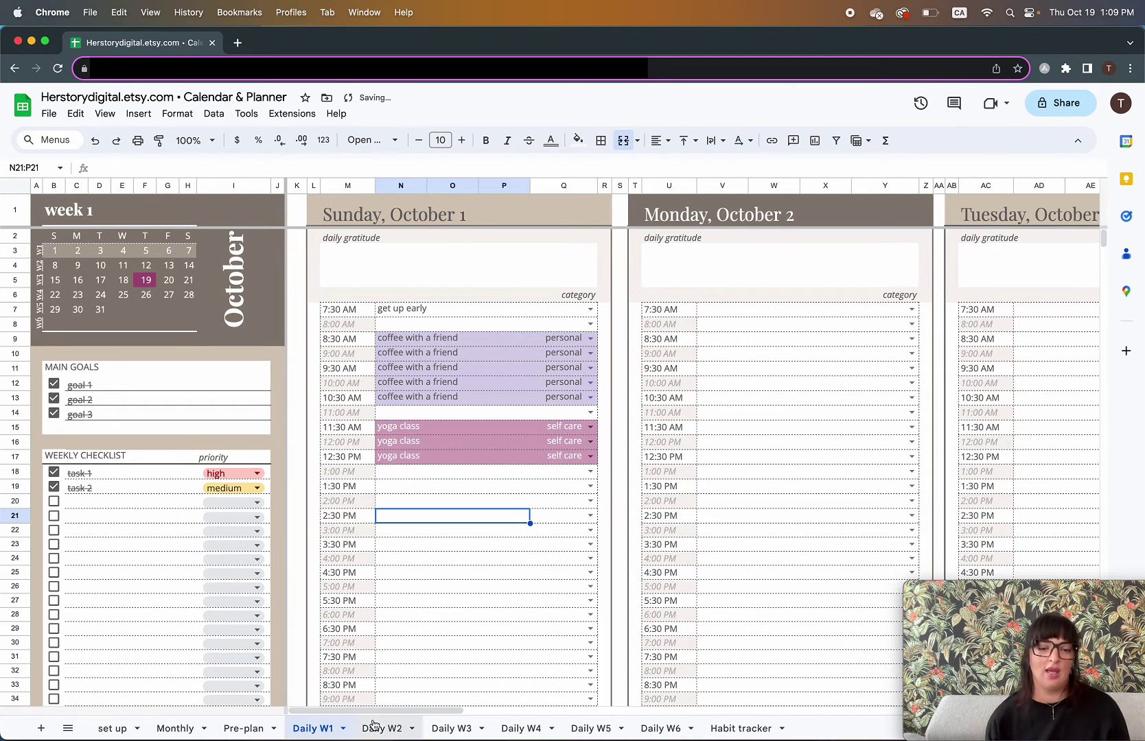
{"action": "left_click_drag", "start_coordinate": [368, 712], "coordinate": [770, 668]}
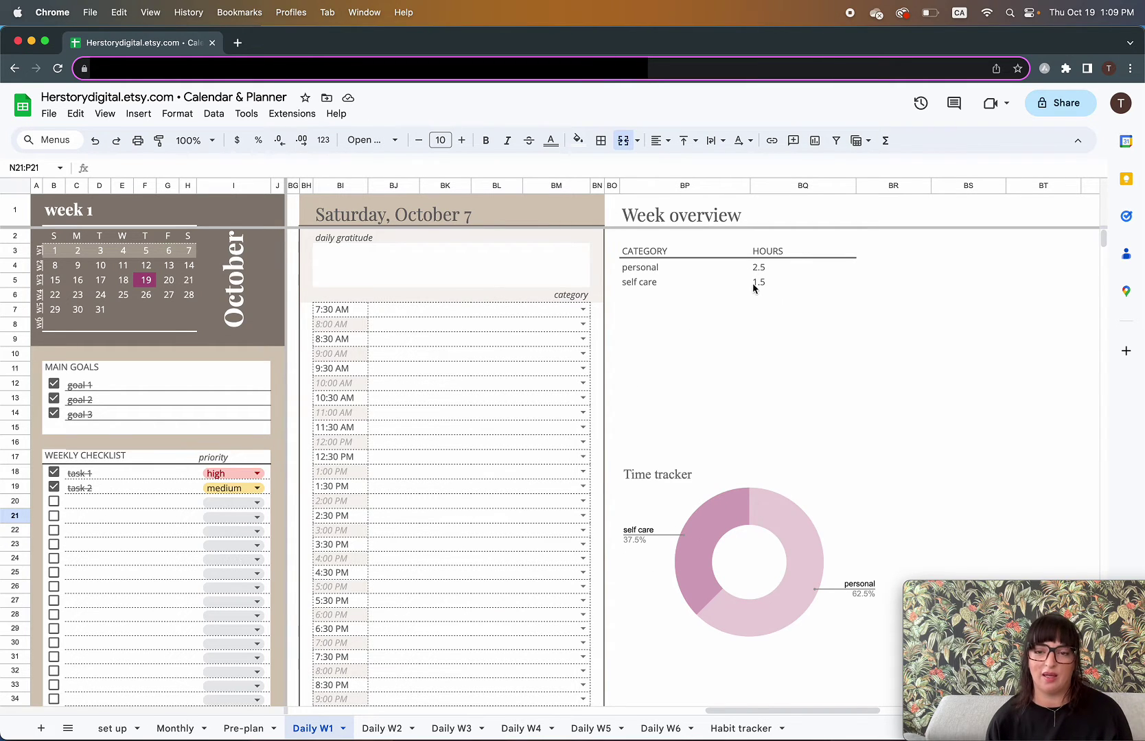
{"action": "left_click_drag", "start_coordinate": [778, 711], "coordinate": [436, 662]}
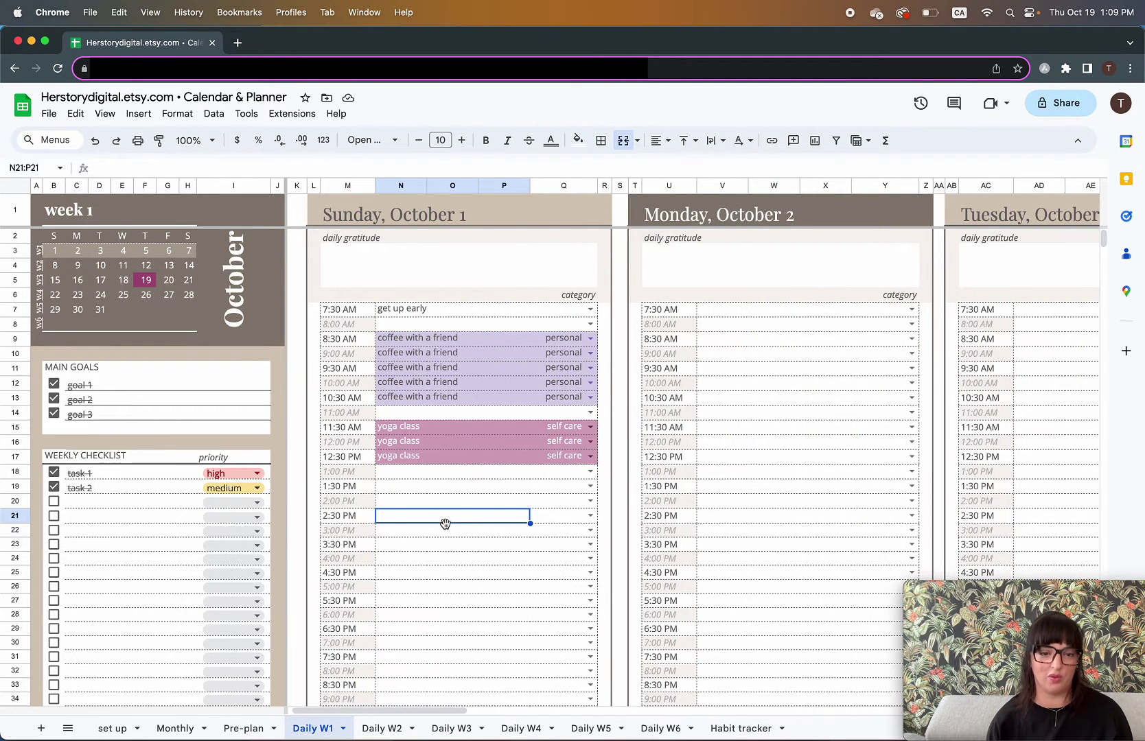
{"action": "type", "text": "work"}
{"action": "left_click", "coordinate": [590, 515]}
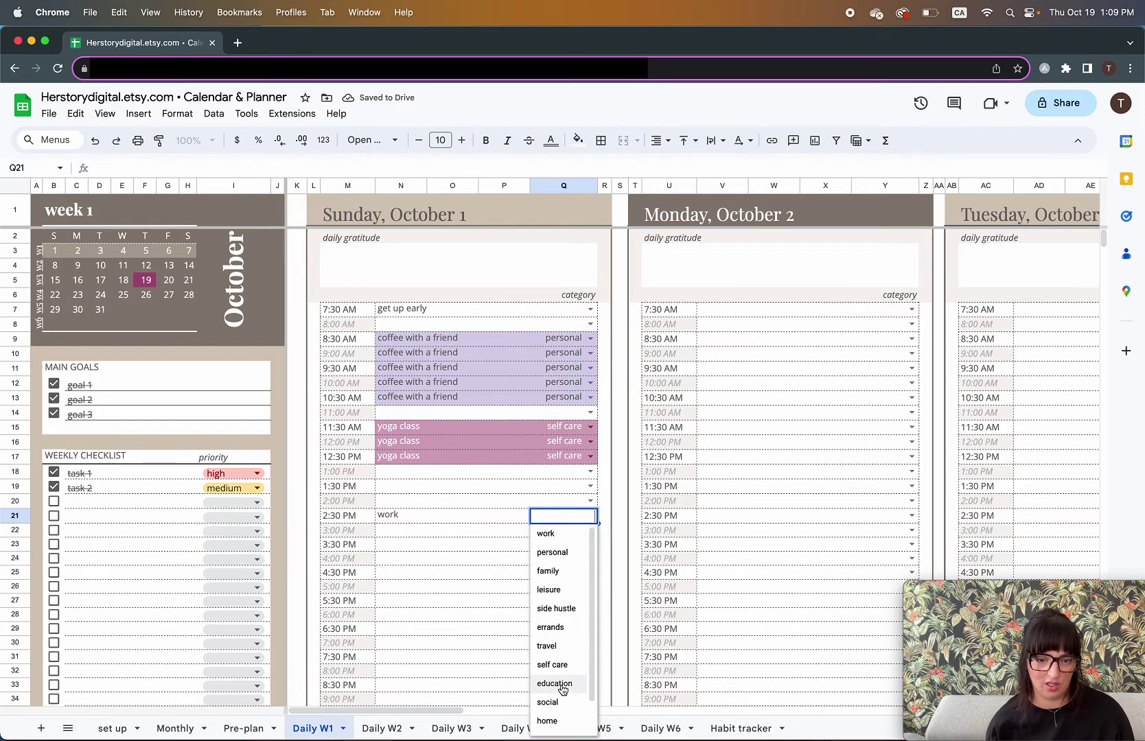
{"action": "left_click", "coordinate": [549, 533]}
{"action": "left_click", "coordinate": [446, 516]}
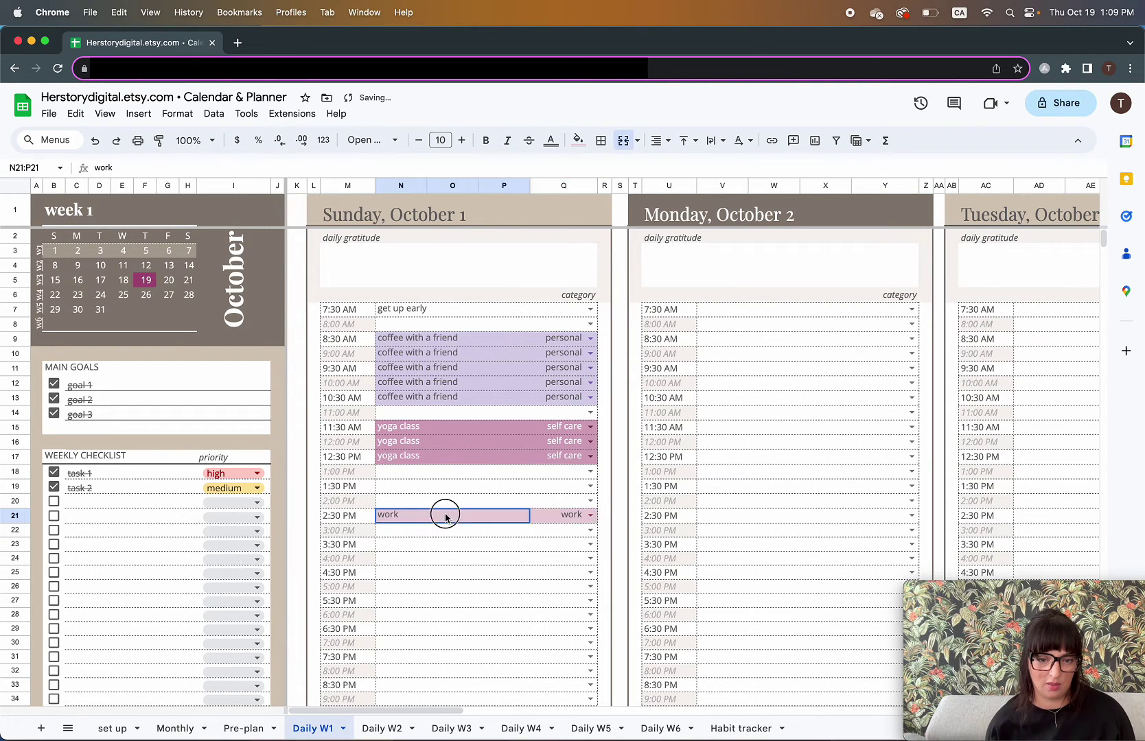
{"action": "left_click_drag", "start_coordinate": [446, 516], "coordinate": [583, 566]}
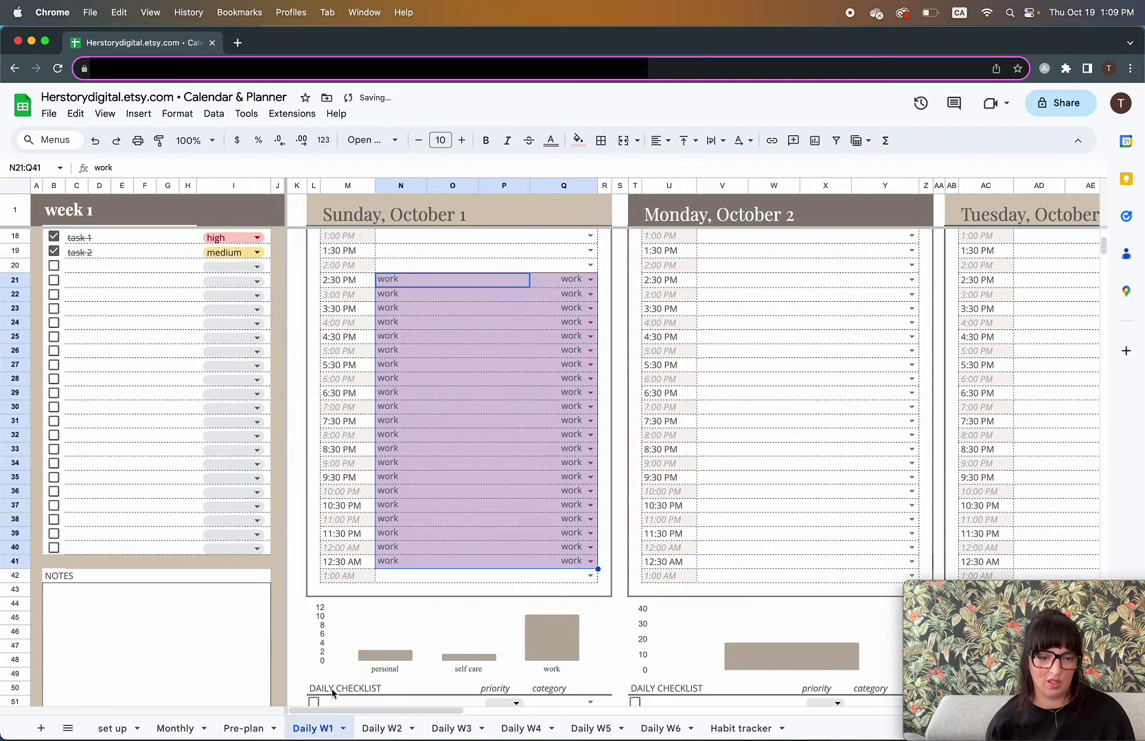
- Examine Sunday's category bar chart below the schedule and the Week overview's category hours and time tracker chart
{"action": "mouse_move", "coordinate": [327, 711]}
{"action": "left_mouse_down"}
{"action": "mouse_move", "coordinate": [742, 711]}
{"action": "mouse_move", "coordinate": [309, 712]}
{"action": "left_mouse_up"}
{"action": "scroll", "coordinate": [651, 518], "scroll_direction": "up", "scroll_amount": 5}
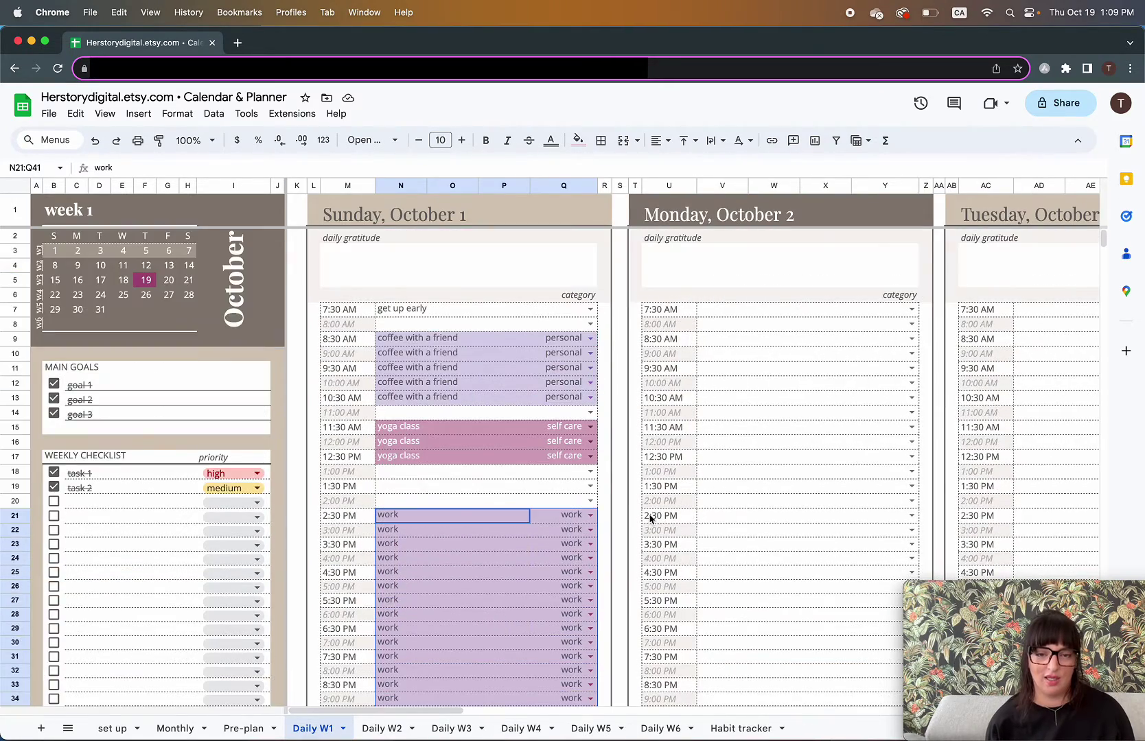
{"action": "scroll", "coordinate": [650, 518], "scroll_direction": "down", "scroll_amount": 10}
{"action": "scroll", "coordinate": [584, 505], "scroll_direction": "up", "scroll_amount": 10}
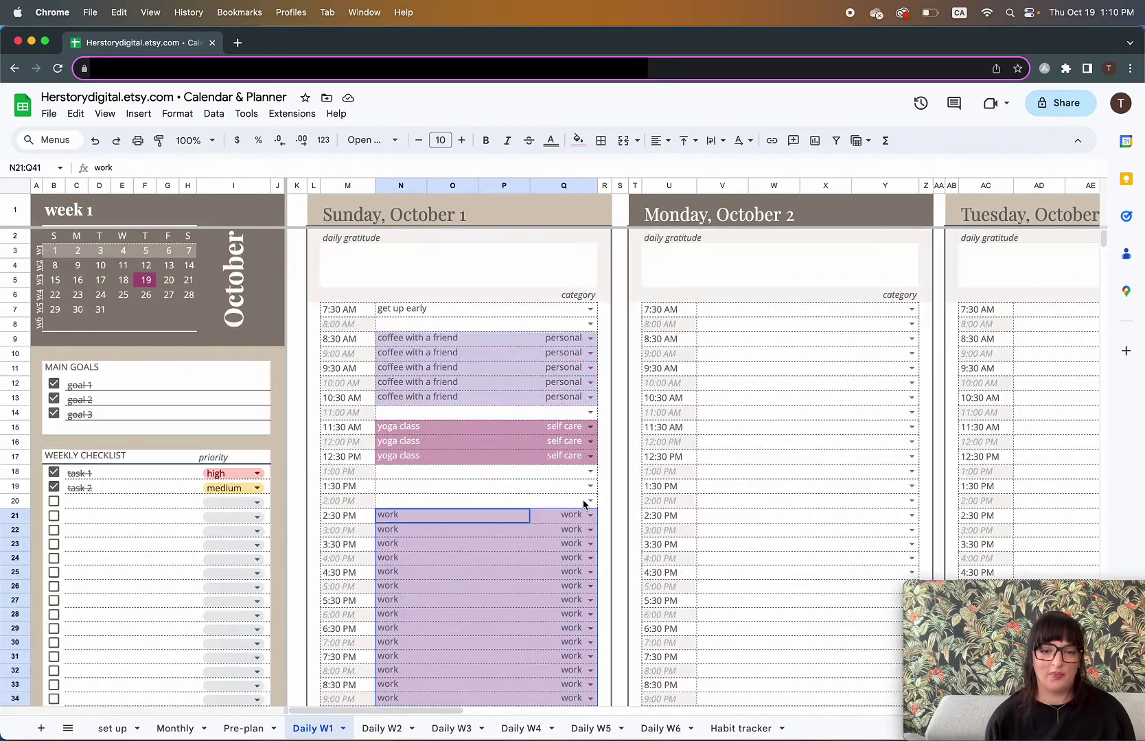
{"action": "left_click_drag", "start_coordinate": [301, 712], "coordinate": [789, 711]}
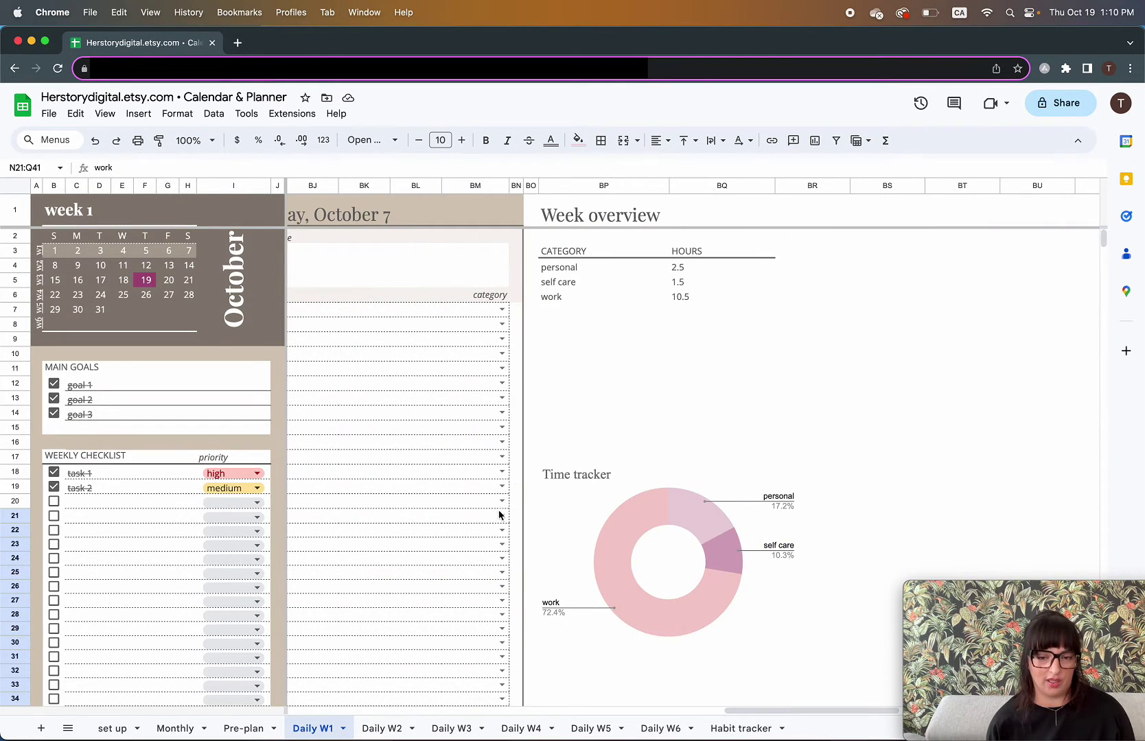
{"action": "left_click_drag", "start_coordinate": [755, 708], "coordinate": [307, 733]}
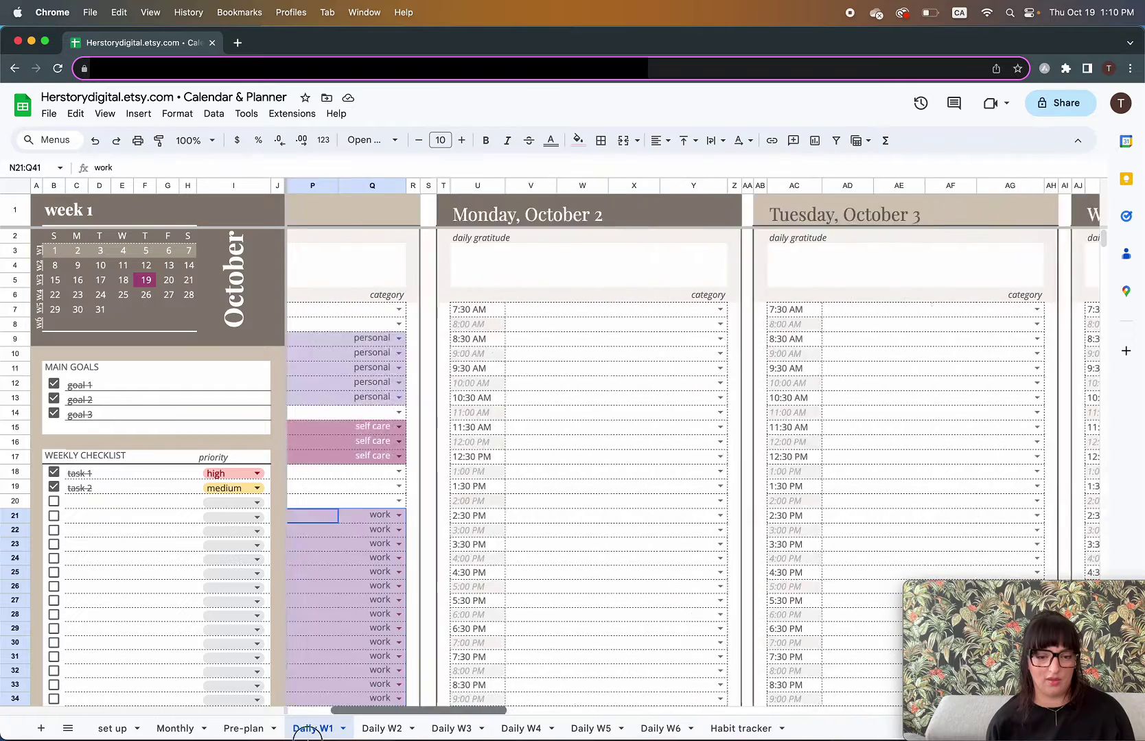
{"action": "scroll", "coordinate": [404, 612], "scroll_direction": "left", "scroll_amount": 3}
{"action": "scroll", "coordinate": [451, 573], "scroll_direction": "down", "scroll_amount": 5}
{"action": "scroll", "coordinate": [451, 573], "scroll_direction": "down", "scroll_amount": 1}
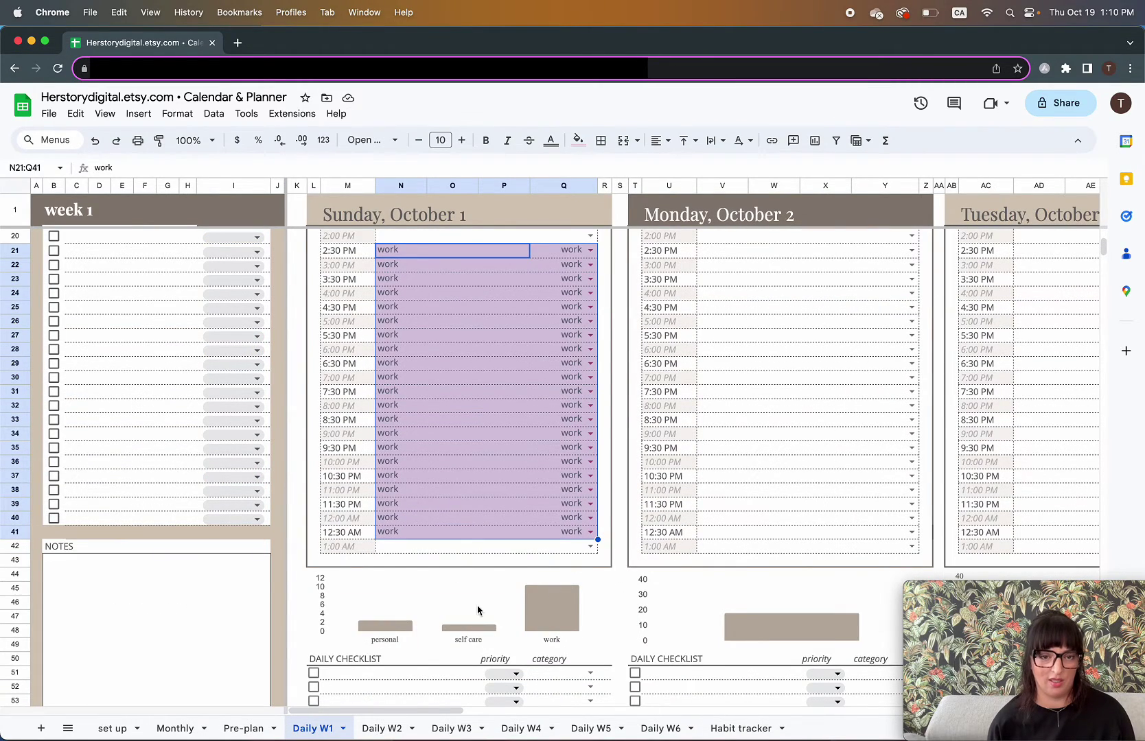
- Enter "errand" at 1:30 PM on Sunday, October 1 and assign it the errands category
{"action": "scroll", "coordinate": [478, 610], "scroll_direction": "up", "scroll_amount": 4}
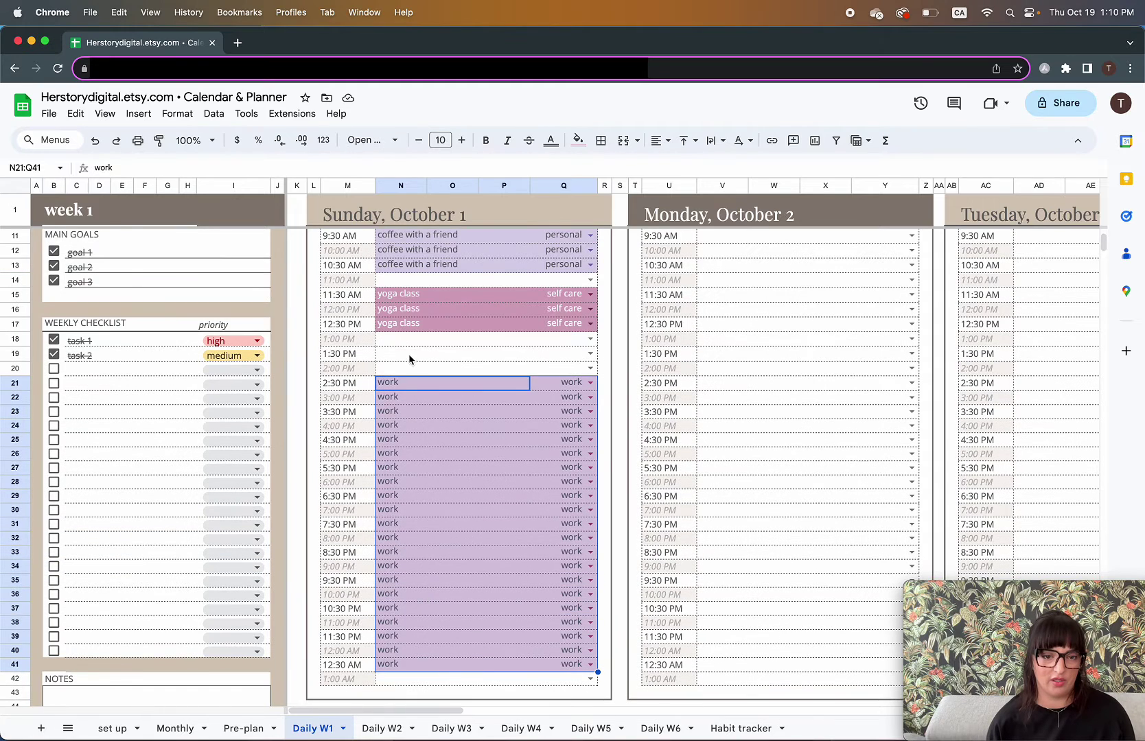
{"action": "left_click", "coordinate": [402, 358]}
{"action": "left_click", "coordinate": [590, 354]}
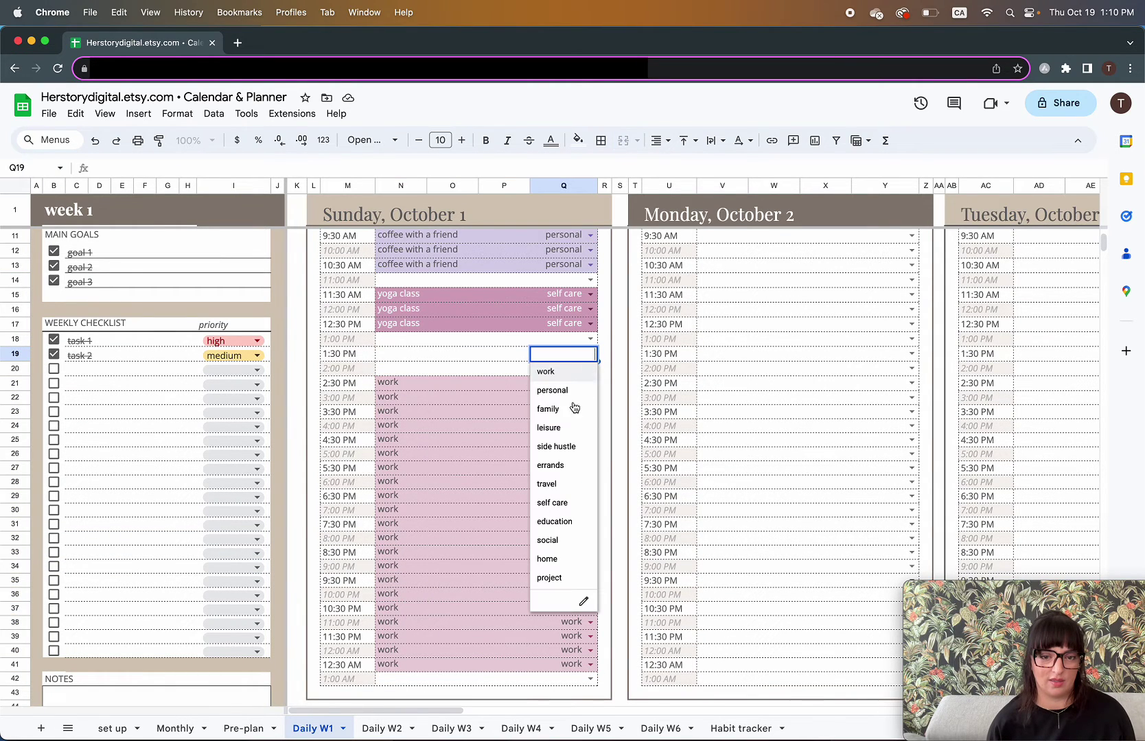
{"action": "left_click", "coordinate": [565, 466]}
{"action": "left_click", "coordinate": [457, 357]}
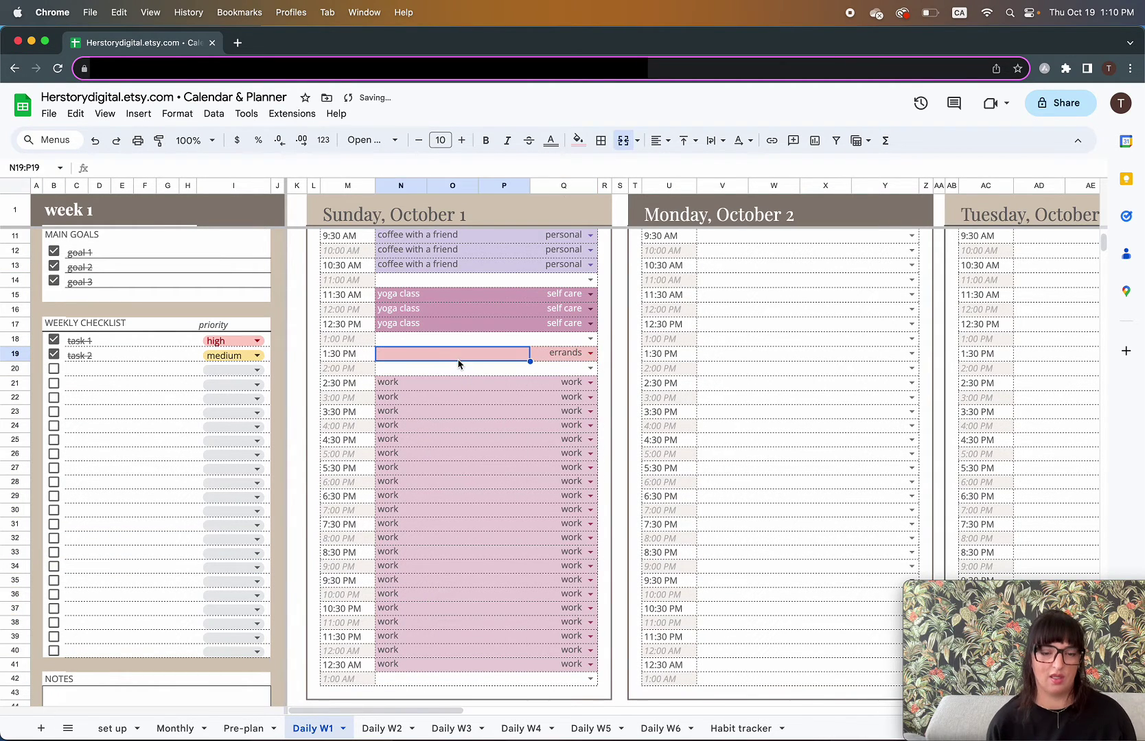
{"action": "type", "text": "errand"}
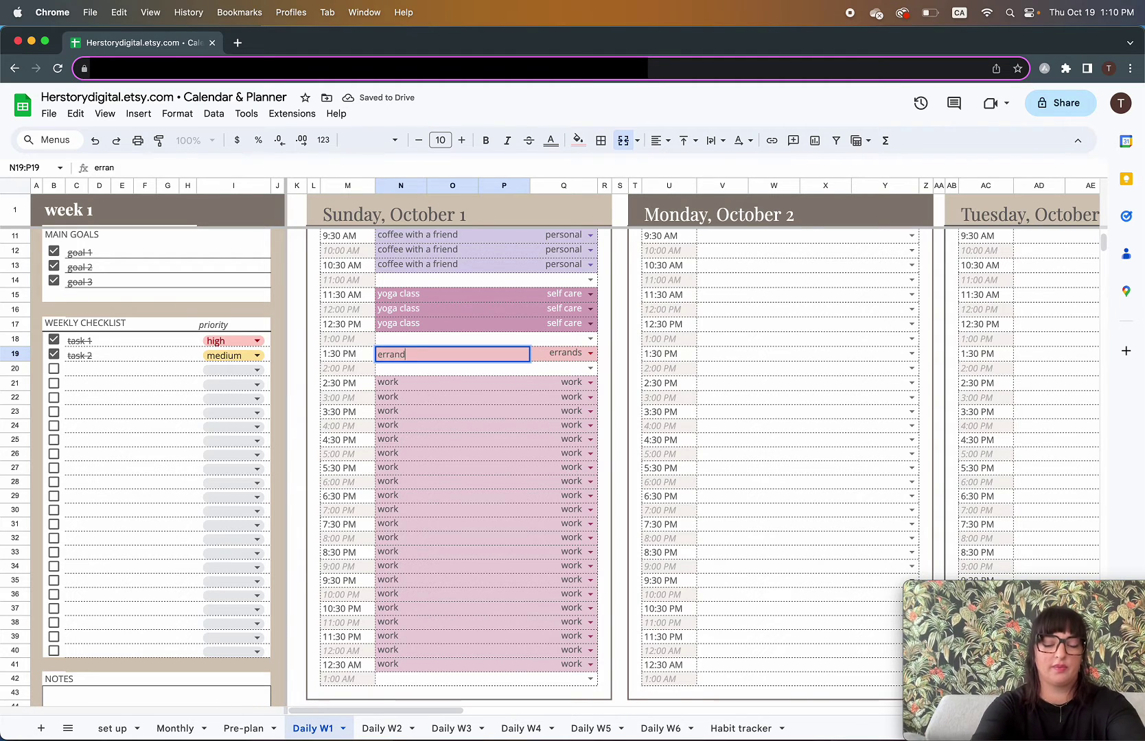
{"action": "key", "text": "Return"}
- Examine Sunday's category chart, the daily checklist's priority and category options, the Meals table and the week 1 Groceries list
{"action": "scroll", "coordinate": [458, 439], "scroll_direction": "down", "scroll_amount": 5}
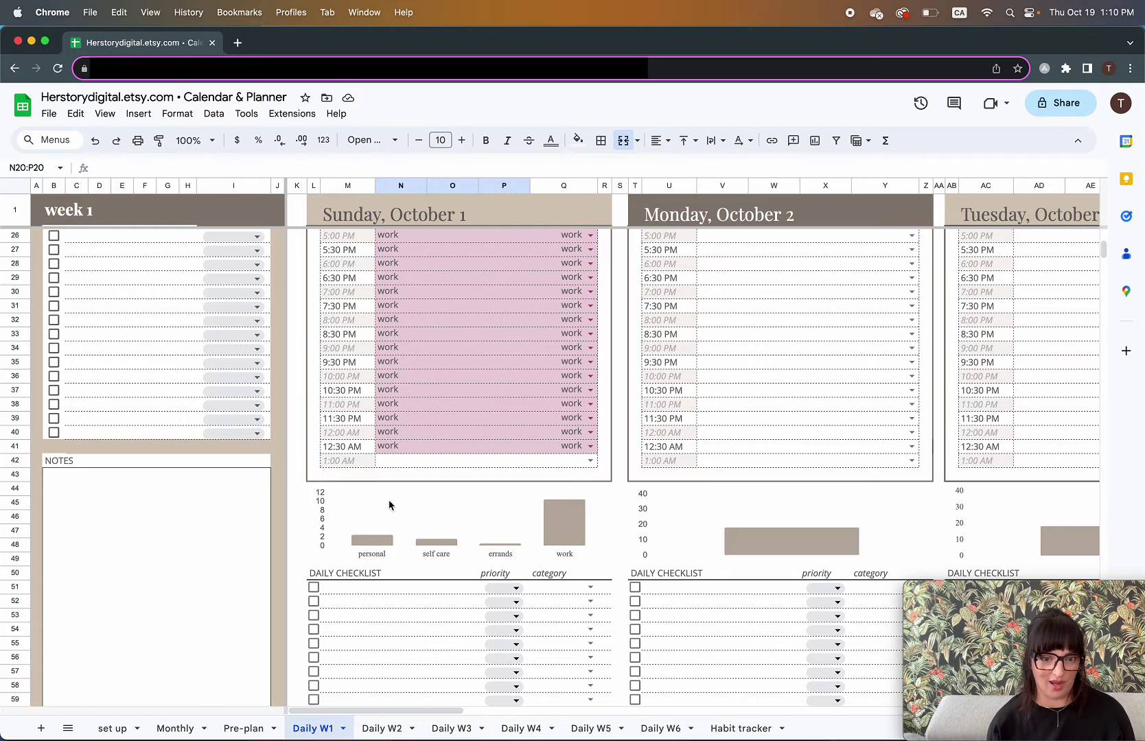
{"action": "scroll", "coordinate": [553, 515], "scroll_direction": "down", "scroll_amount": 3}
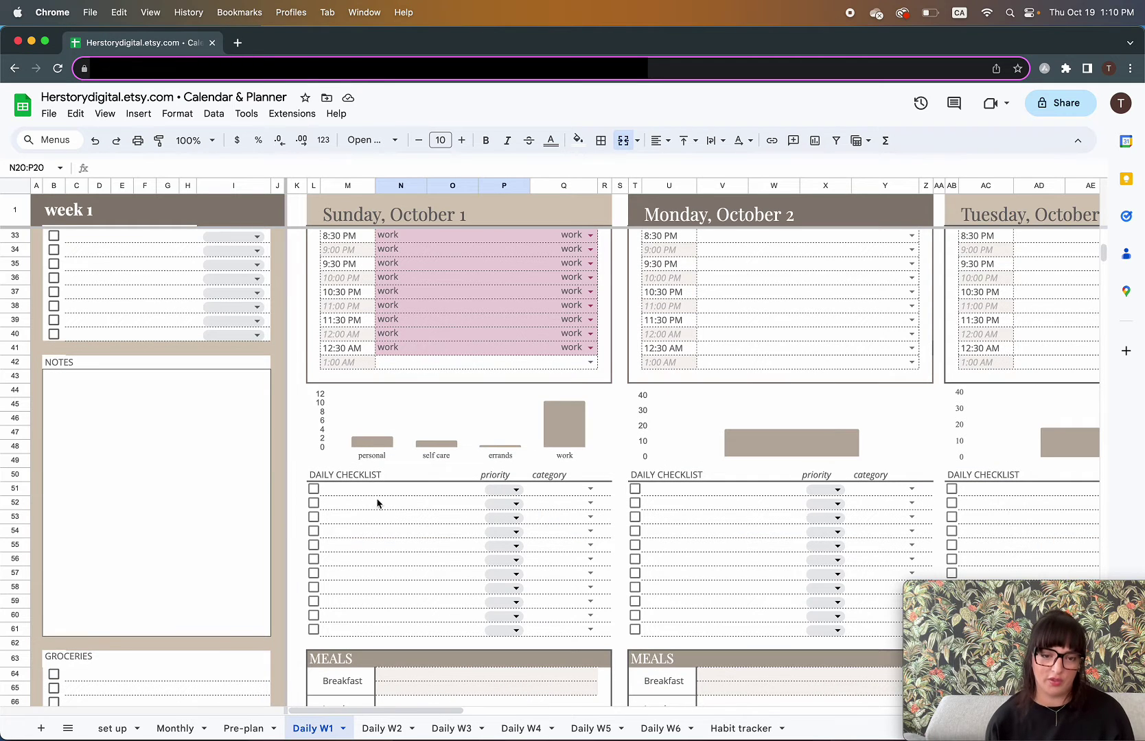
{"action": "left_click", "coordinate": [516, 491]}
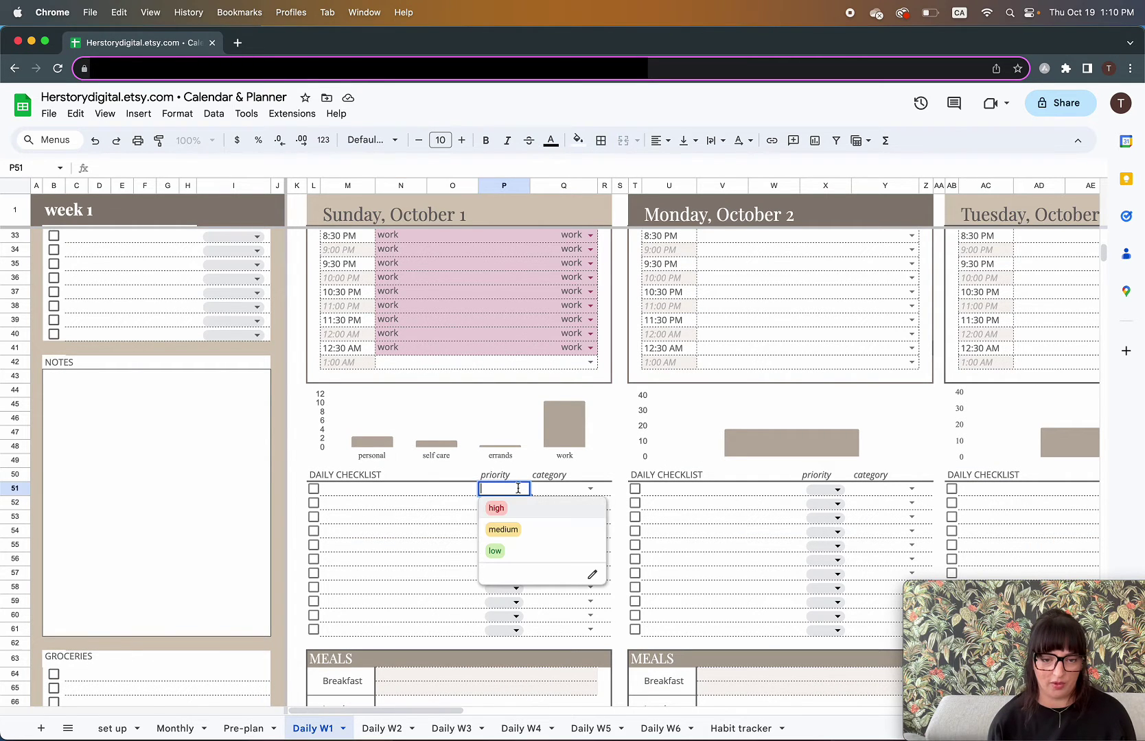
{"action": "left_click", "coordinate": [446, 549]}
{"action": "left_click", "coordinate": [590, 489]}
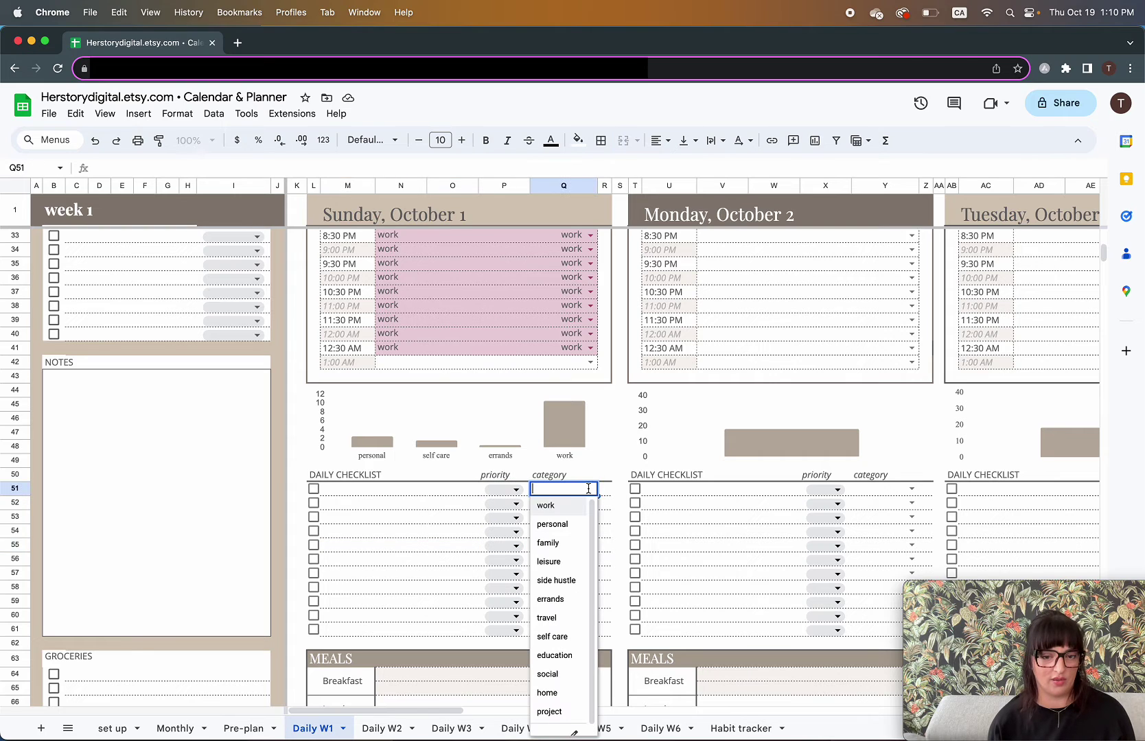
{"action": "left_click", "coordinate": [394, 583]}
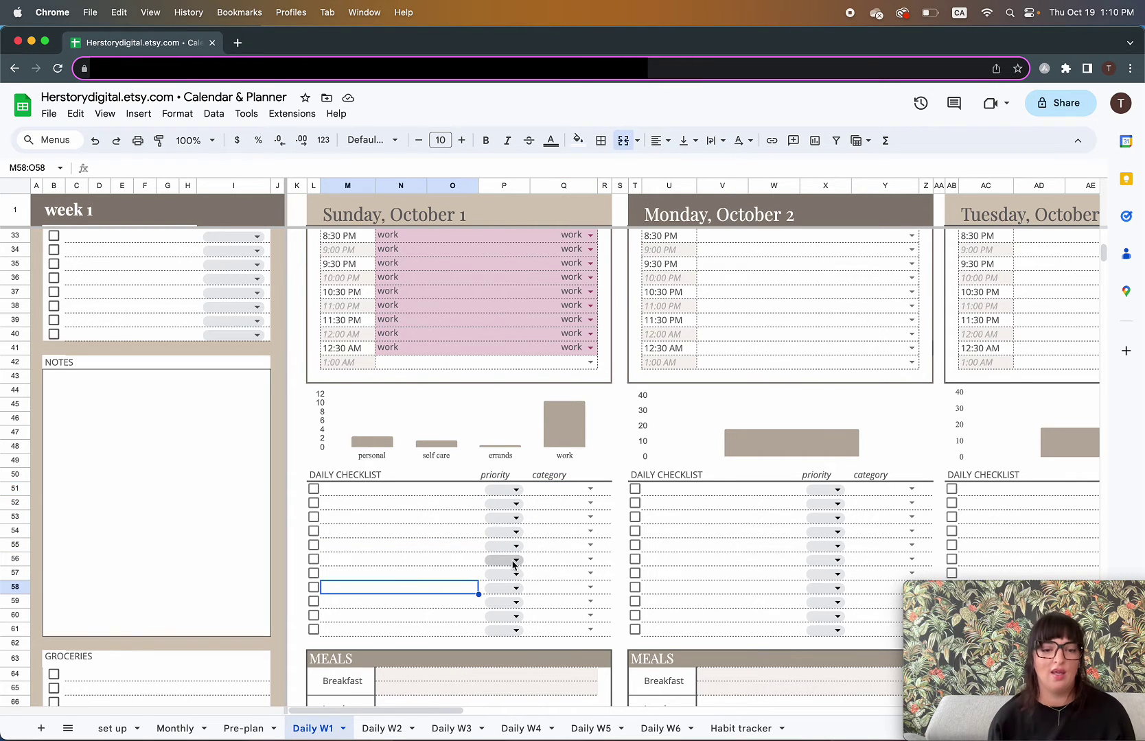
{"action": "scroll", "coordinate": [513, 561], "scroll_direction": "down", "scroll_amount": 5}
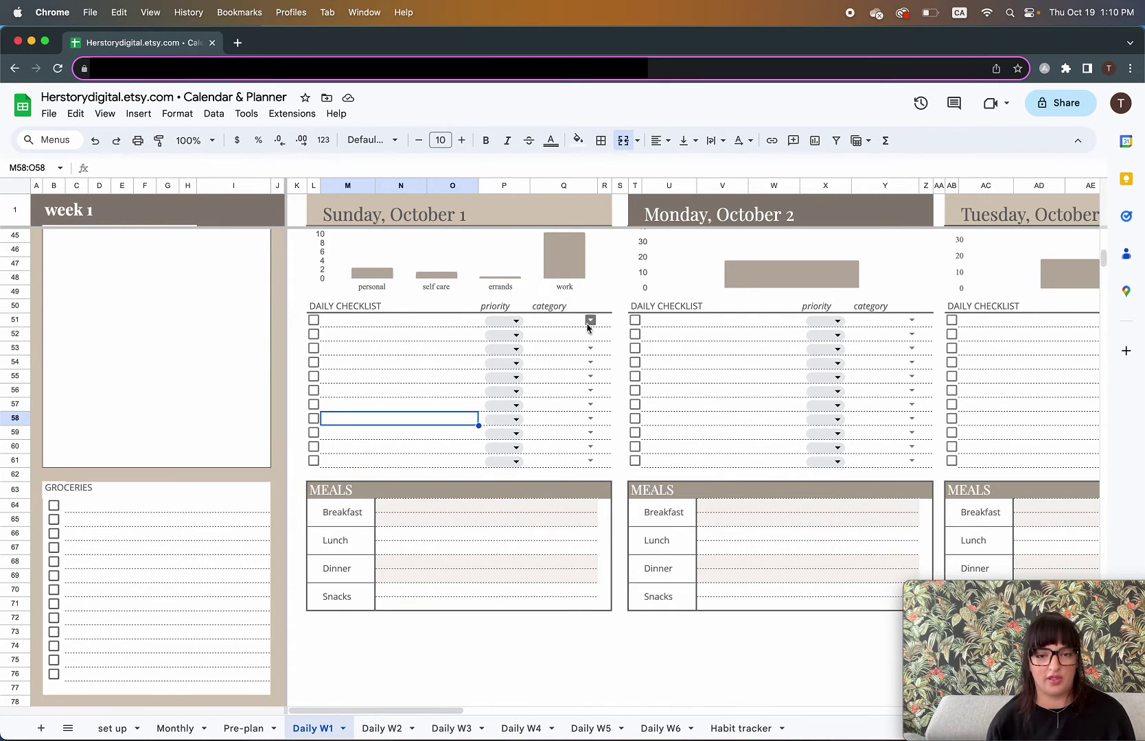
{"action": "scroll", "coordinate": [587, 325], "scroll_direction": "up", "scroll_amount": 15}
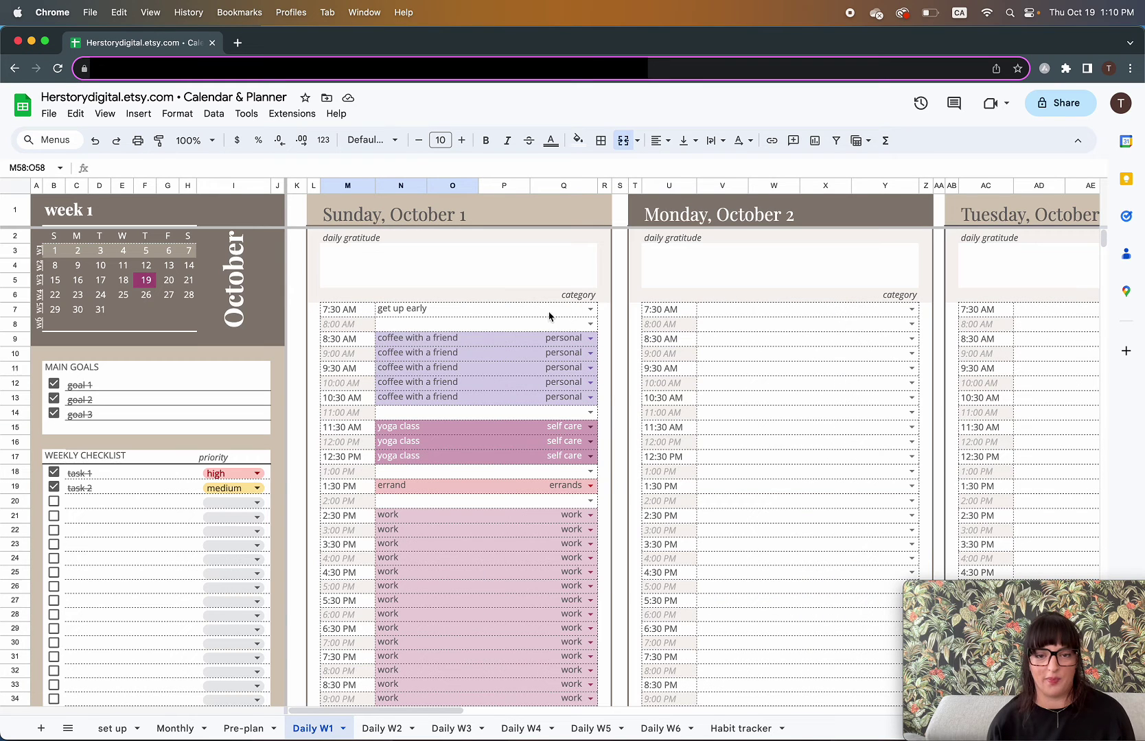
{"action": "scroll", "coordinate": [559, 411], "scroll_direction": "down", "scroll_amount": 15}
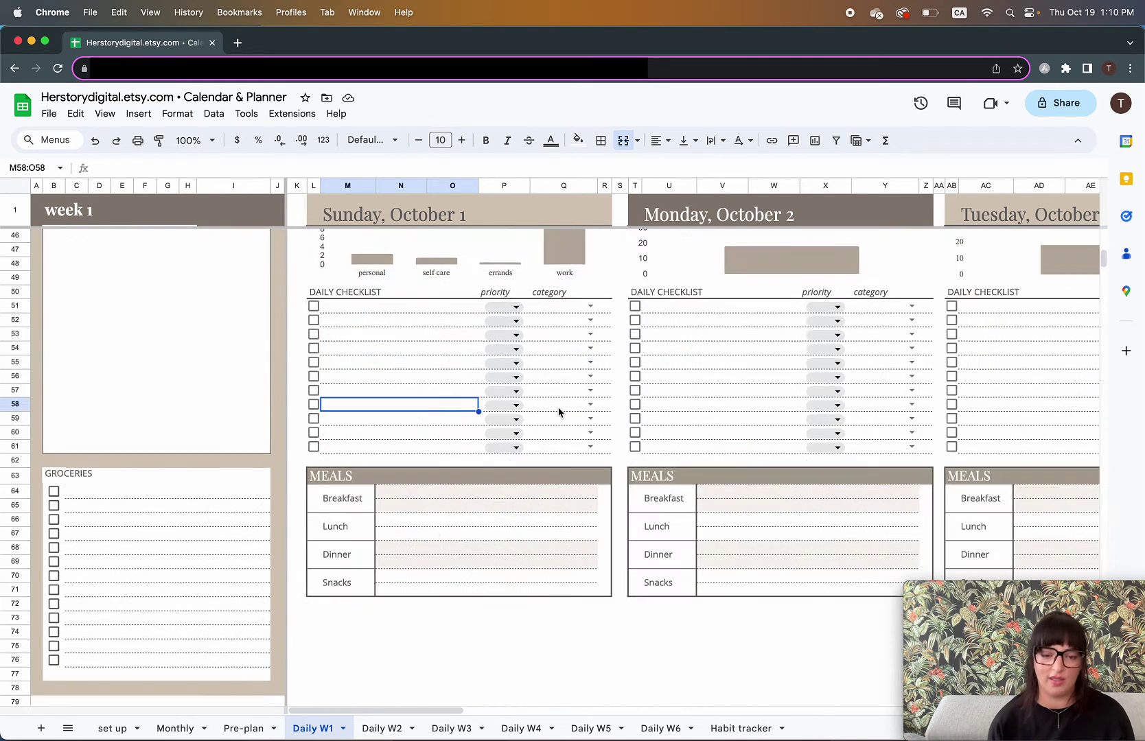
{"action": "left_click", "coordinate": [419, 499]}
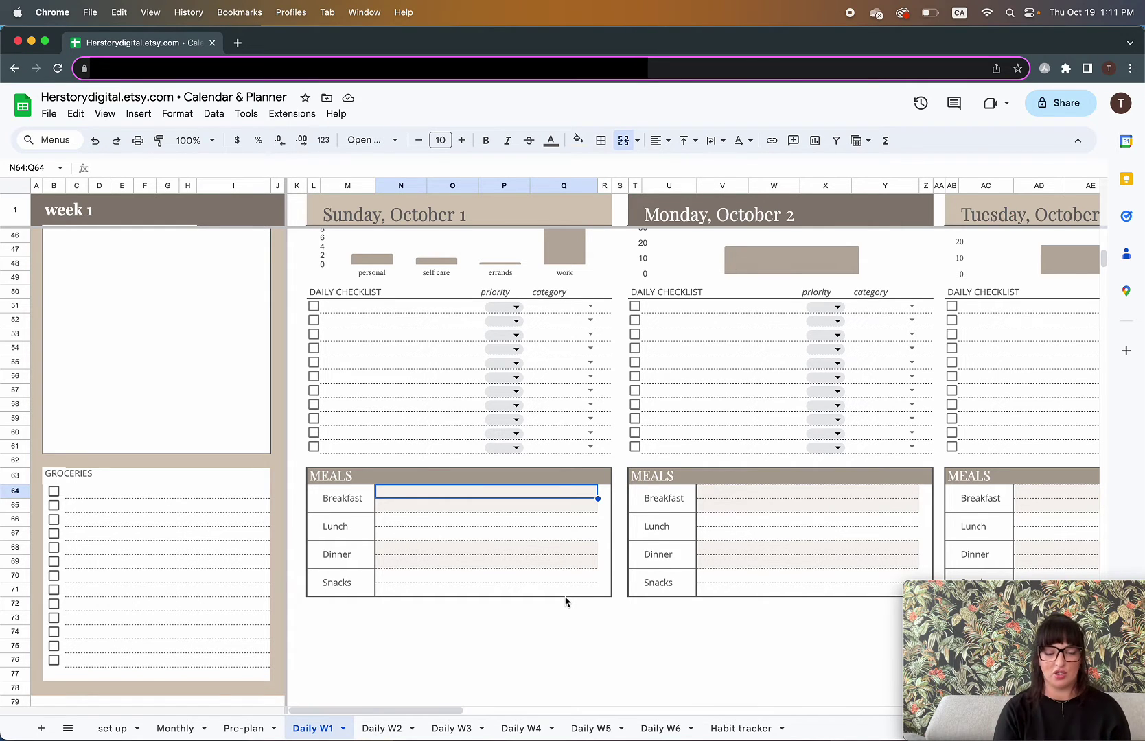
{"action": "key", "text": "Left"}
{"action": "key", "text": "Left"}
{"action": "key", "text": "Left"}
{"action": "key", "text": "Left"}
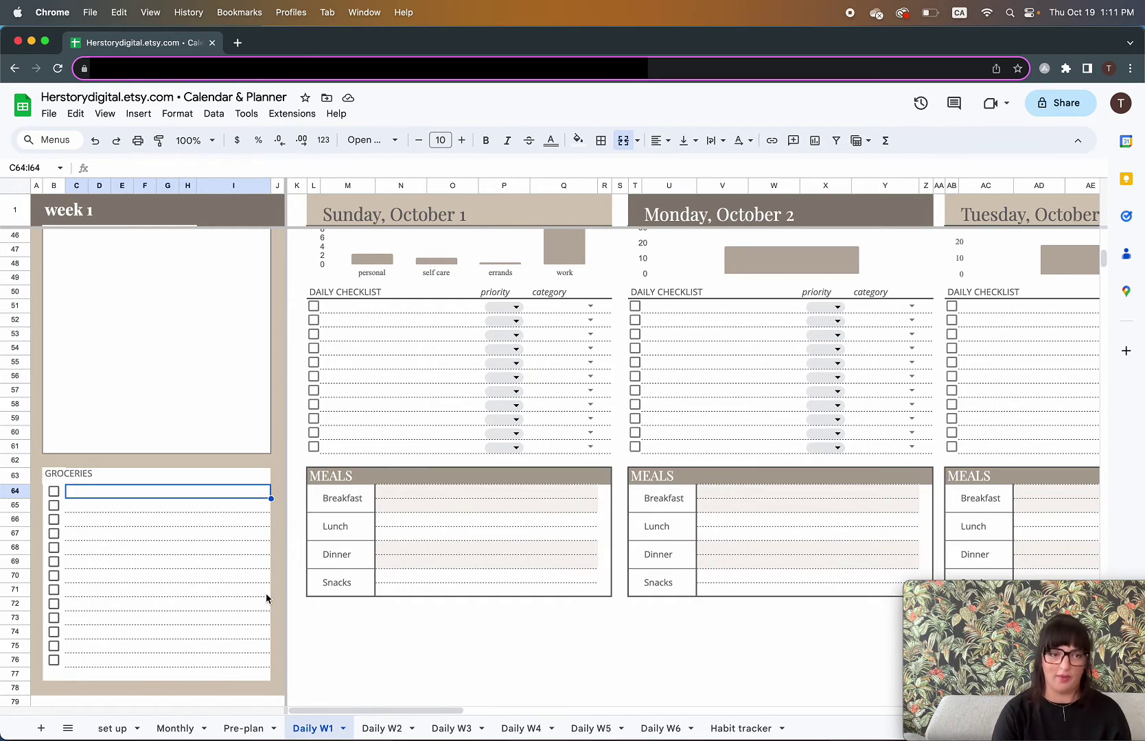
- Look through the daily planner pages for weeks 2 through 6
{"action": "left_click", "coordinate": [381, 728]}
{"action": "left_click", "coordinate": [448, 728]}
{"action": "left_click", "coordinate": [528, 729]}
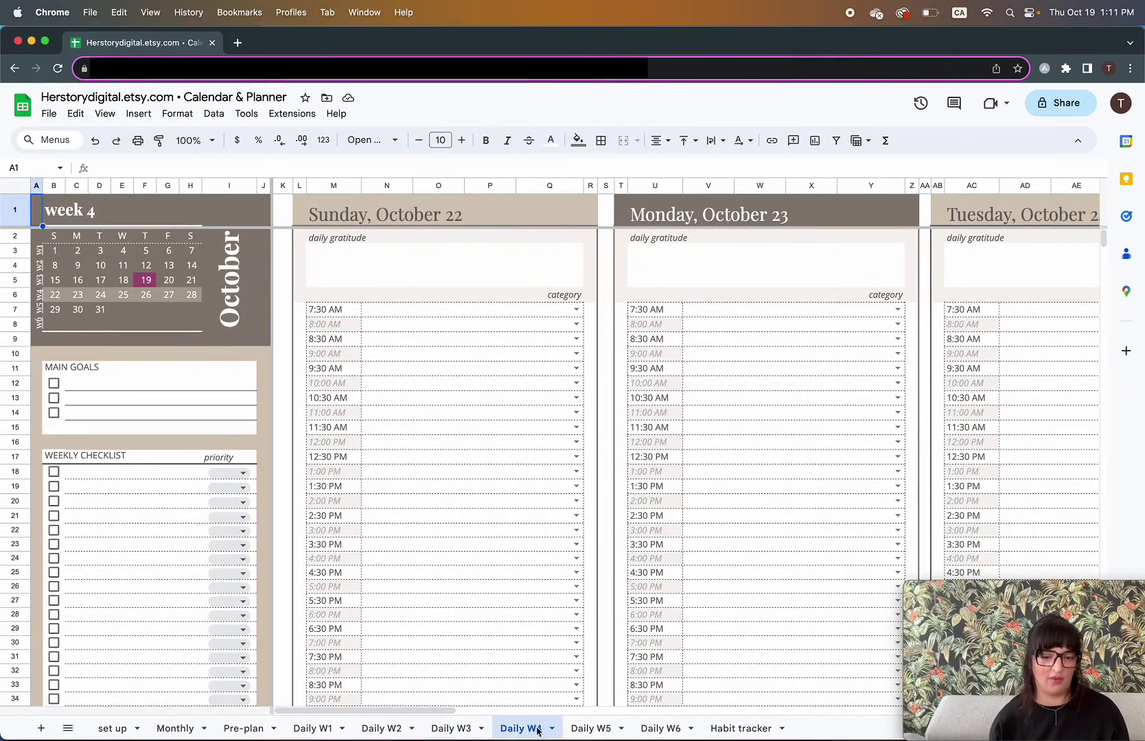
{"action": "left_click", "coordinate": [589, 730]}
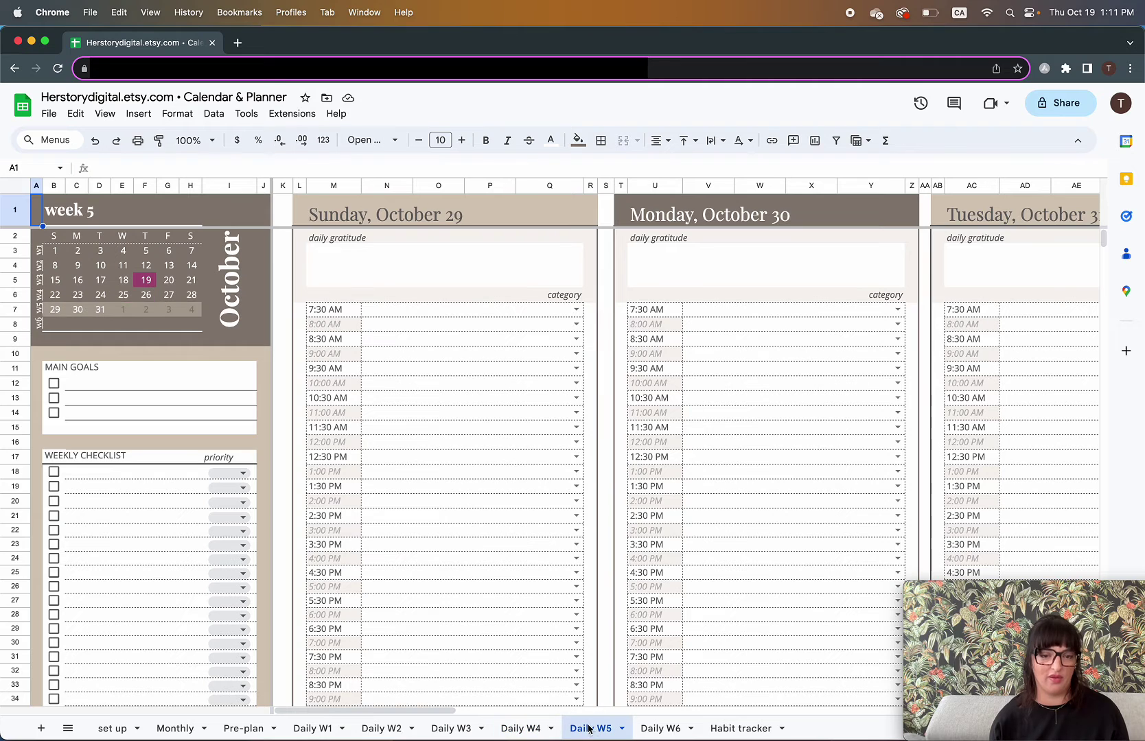
{"action": "left_click", "coordinate": [654, 732]}
- Clear all the May checkmarks in the Habit tracker for the five habits from drink 8 glasses of water to wake up early
{"action": "left_click", "coordinate": [737, 730]}
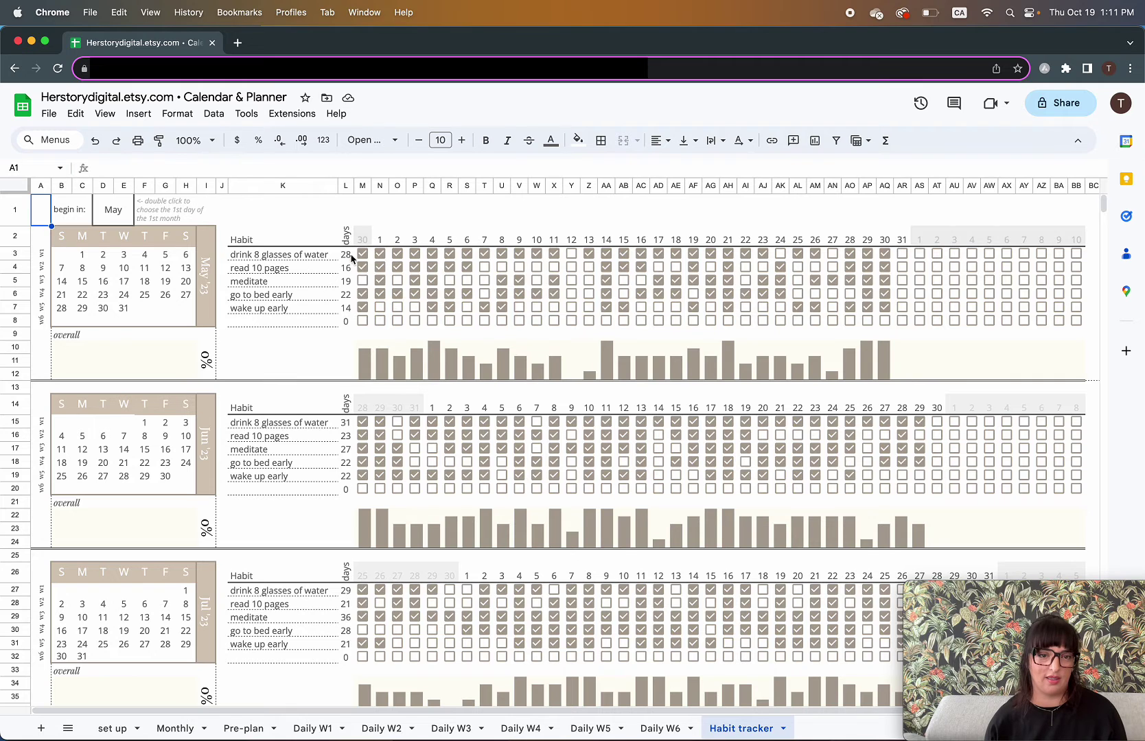
{"action": "left_click_drag", "start_coordinate": [903, 308], "coordinate": [361, 261]}
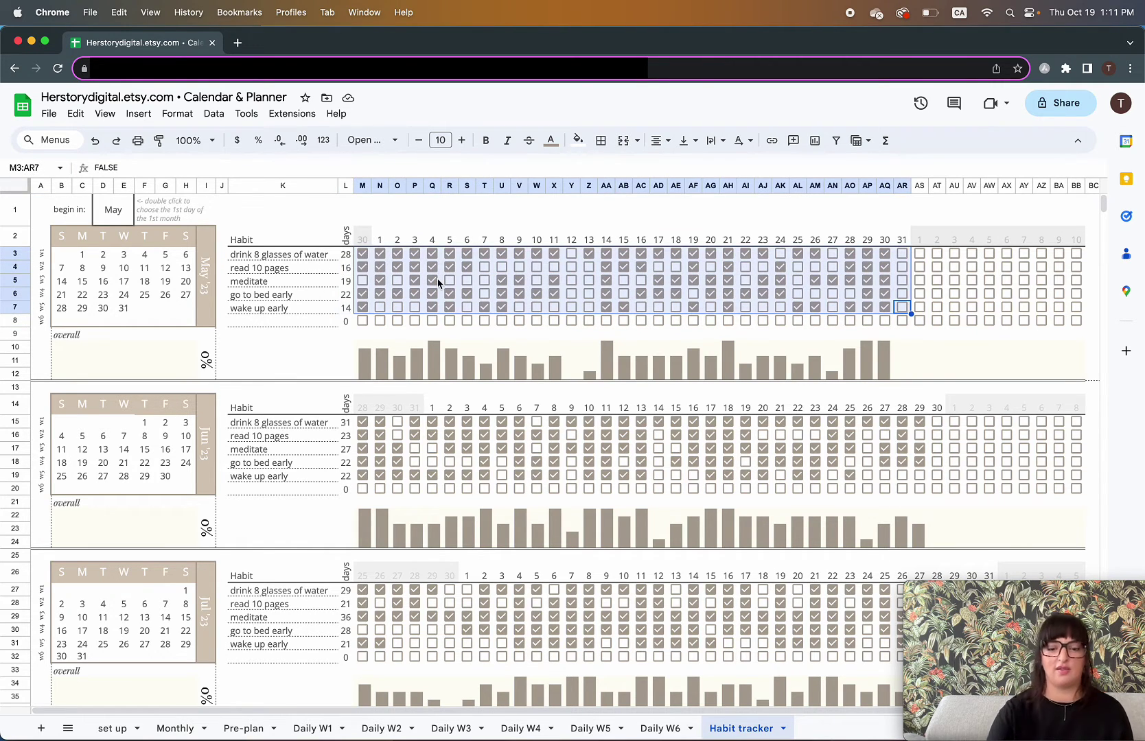
{"action": "key", "text": "Delete"}
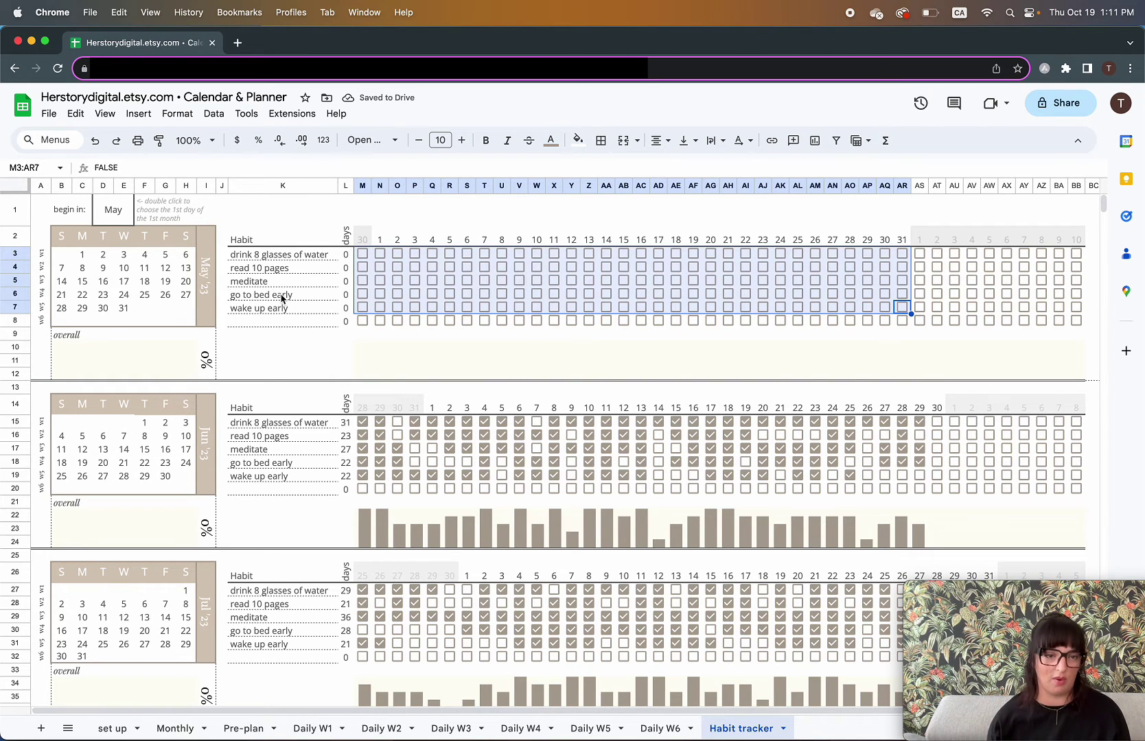
{"action": "left_click", "coordinate": [250, 257]}
- Set the habit tracker's beginning month to October with the date 10/1/2023
{"action": "double_click", "coordinate": [117, 214]}
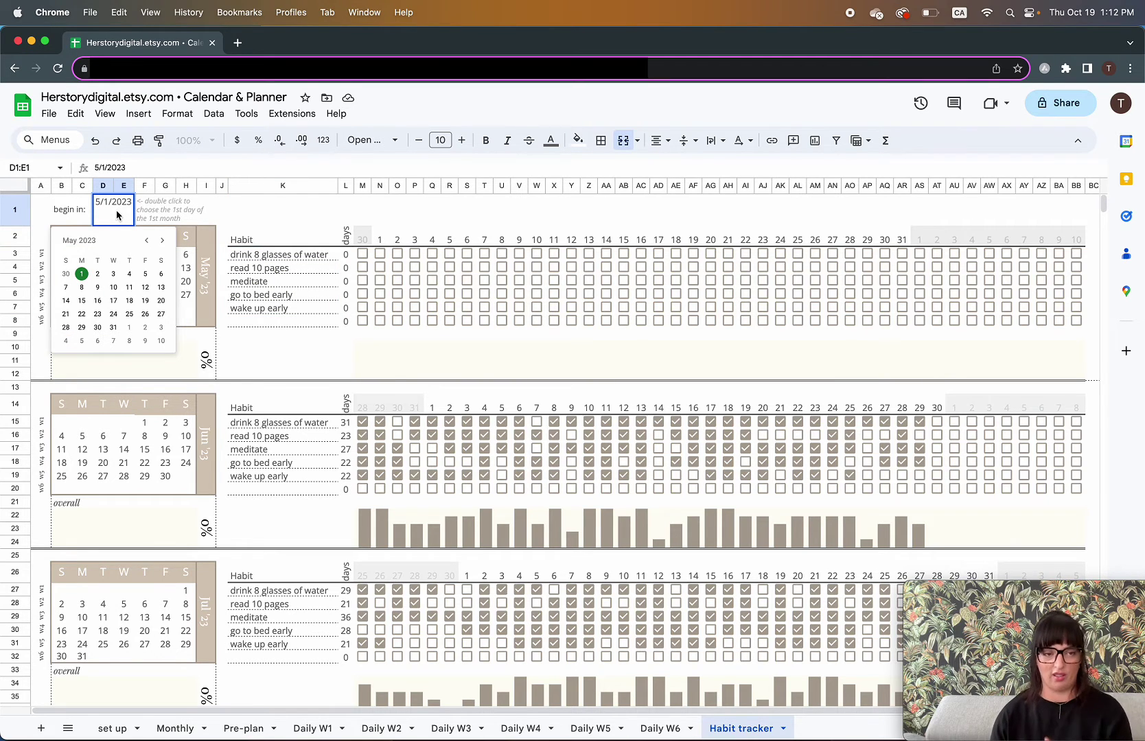
{"action": "left_click", "coordinate": [162, 240]}
{"action": "left_click", "coordinate": [163, 240]}
{"action": "left_click", "coordinate": [162, 240]}
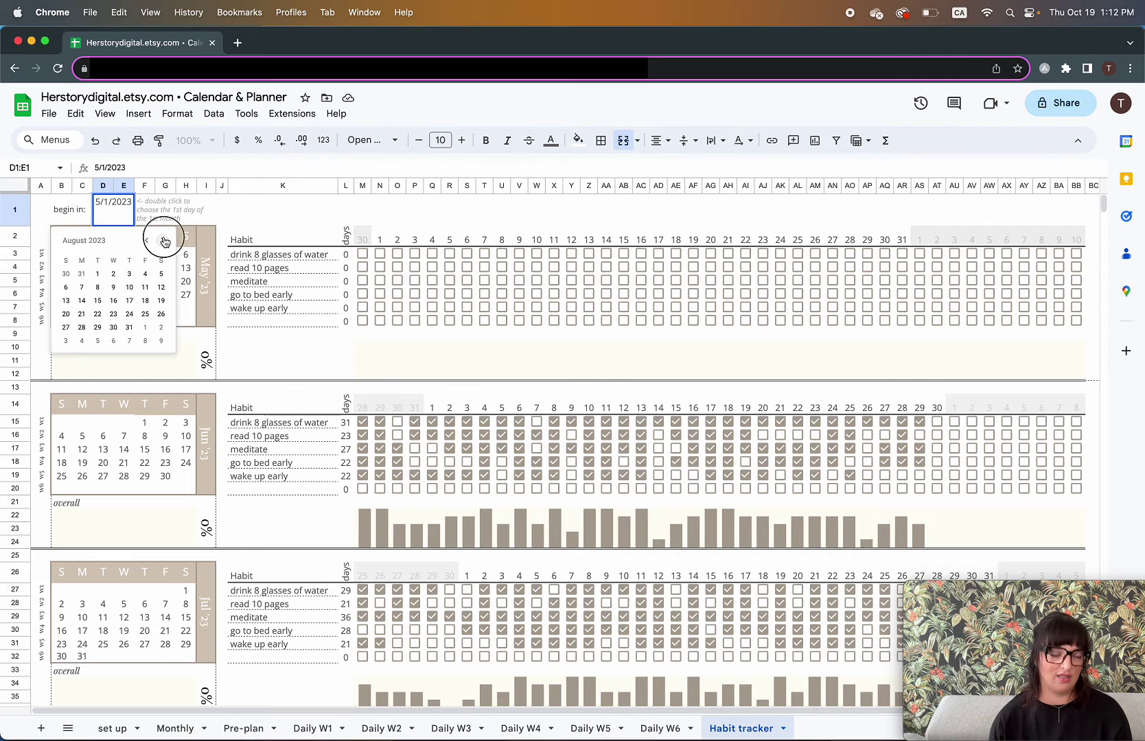
{"action": "left_click", "coordinate": [162, 241]}
{"action": "left_click", "coordinate": [164, 240]}
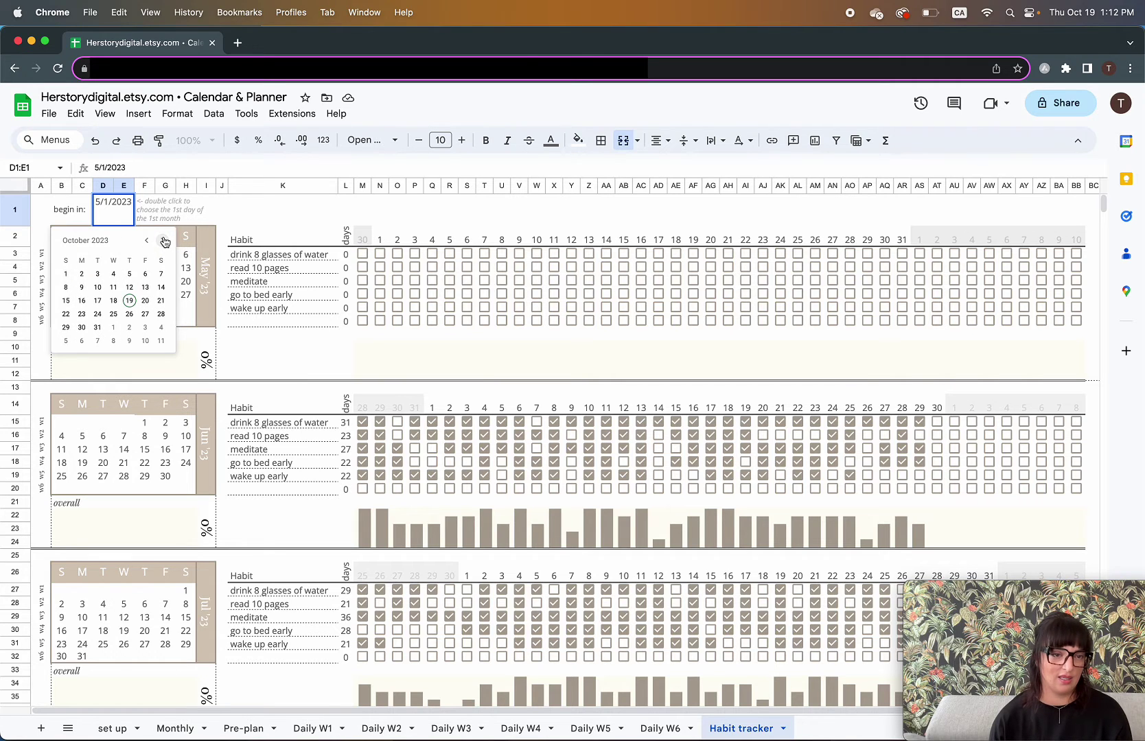
{"action": "left_click", "coordinate": [66, 274]}
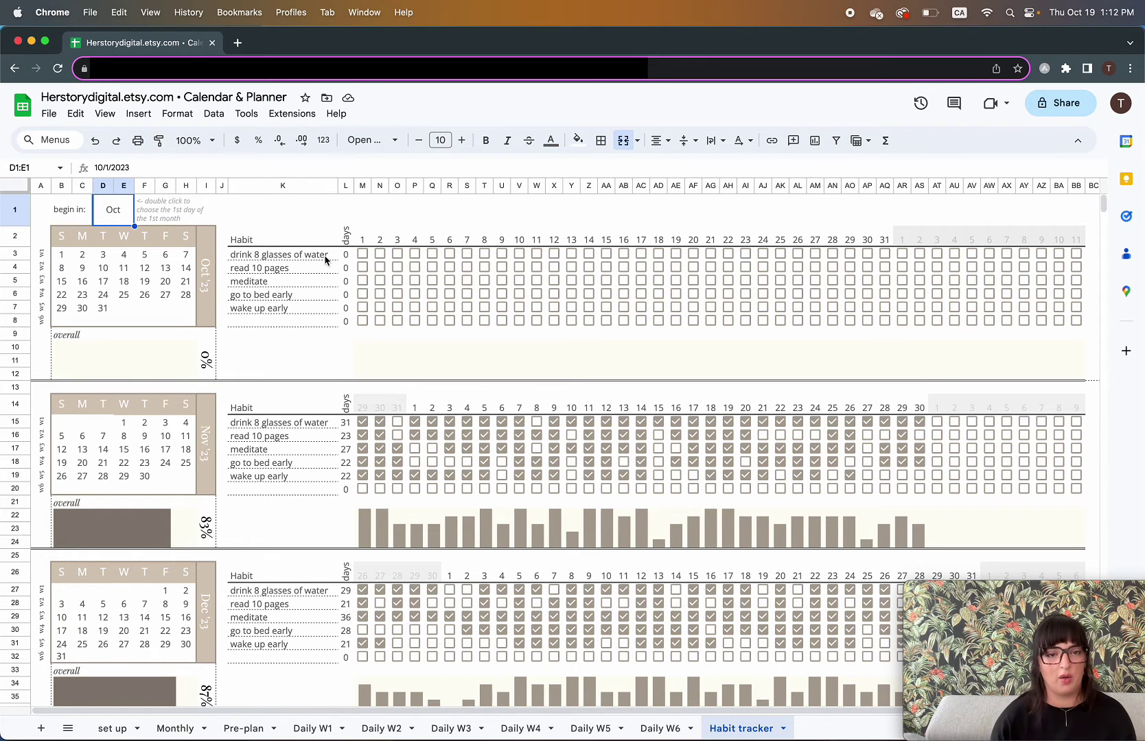
- Check off drink 8 glasses of water for October 1, 2, 3, 4, 6 and 8
{"action": "left_click", "coordinate": [362, 254]}
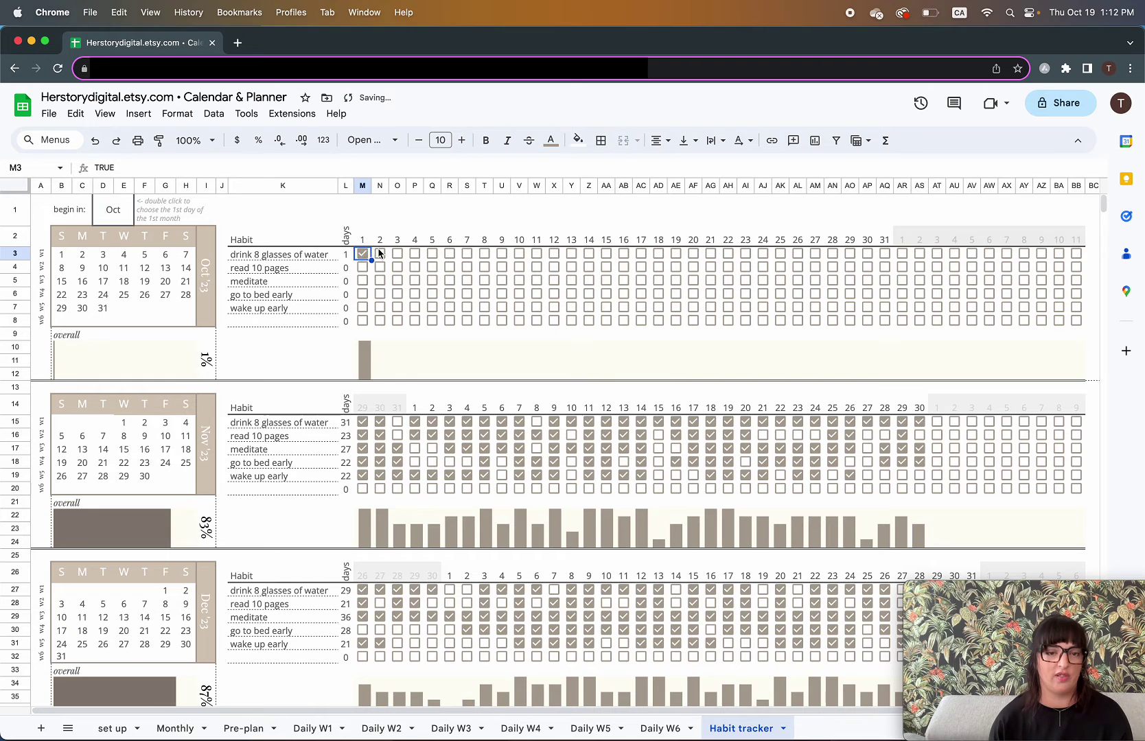
{"action": "left_click", "coordinate": [379, 254]}
{"action": "left_click", "coordinate": [397, 254]}
{"action": "left_click", "coordinate": [414, 254]}
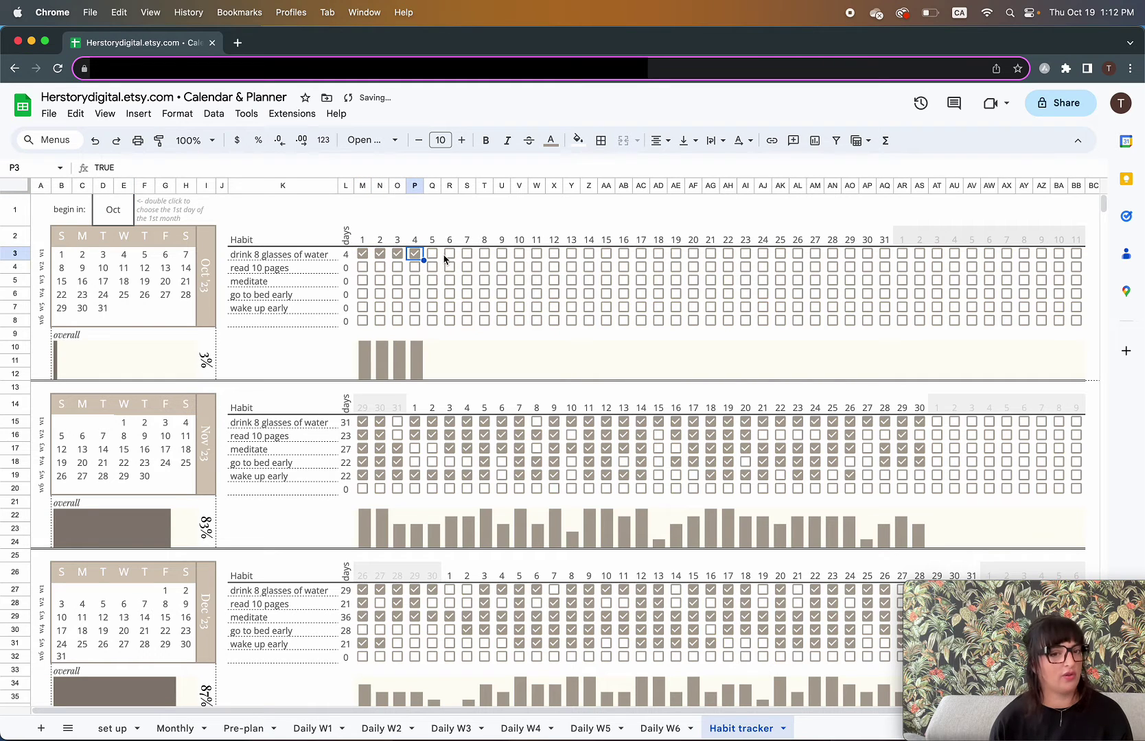
{"action": "left_click", "coordinate": [449, 254]}
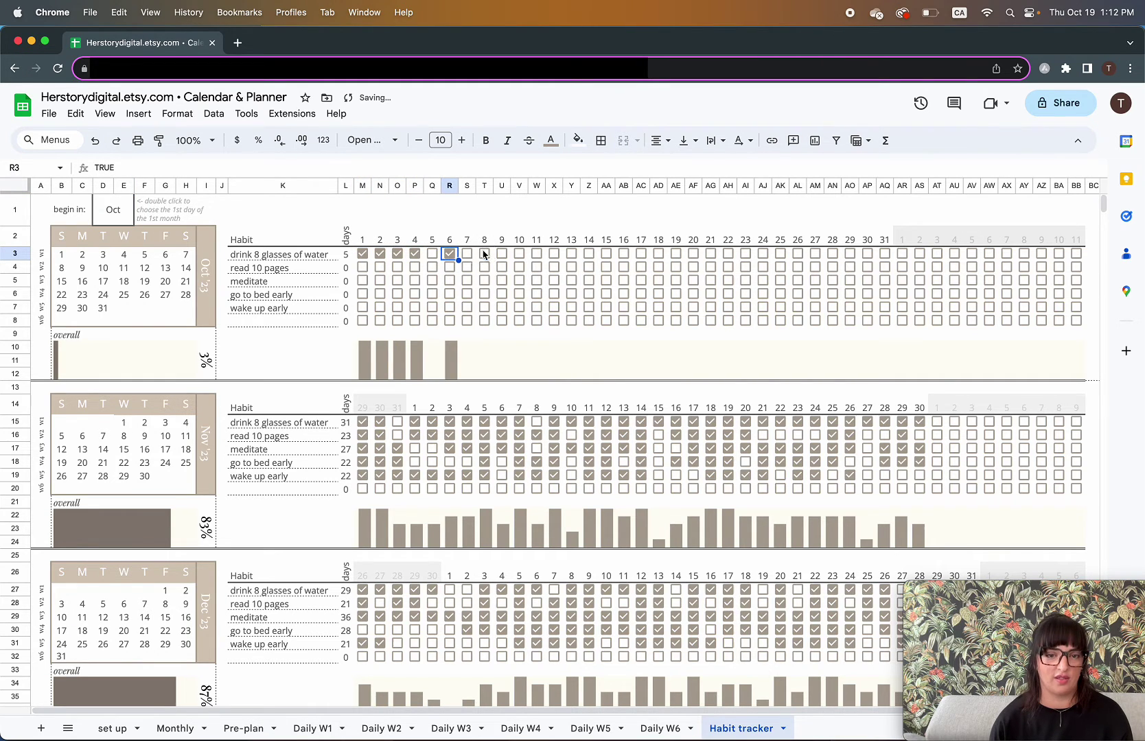
{"action": "left_click", "coordinate": [484, 254]}
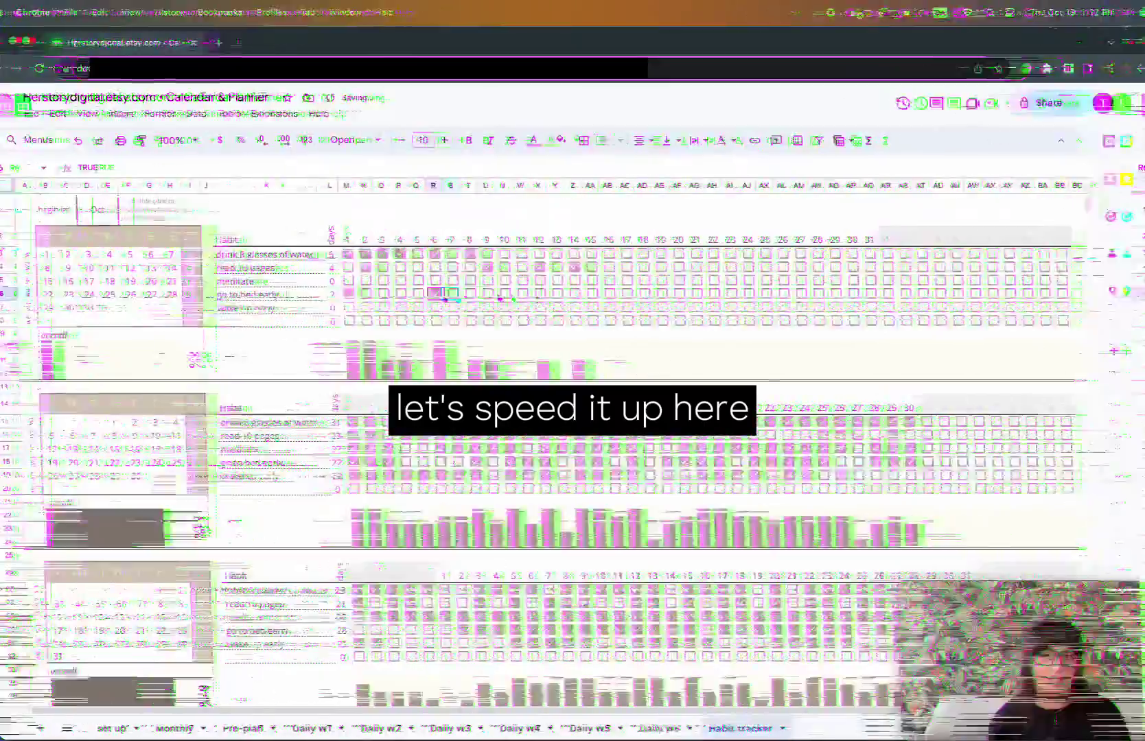
- Check off go to bed early for October 13 and wake up early for October 1
{"action": "left_click", "coordinate": [571, 293]}
{"action": "left_click", "coordinate": [362, 307]}
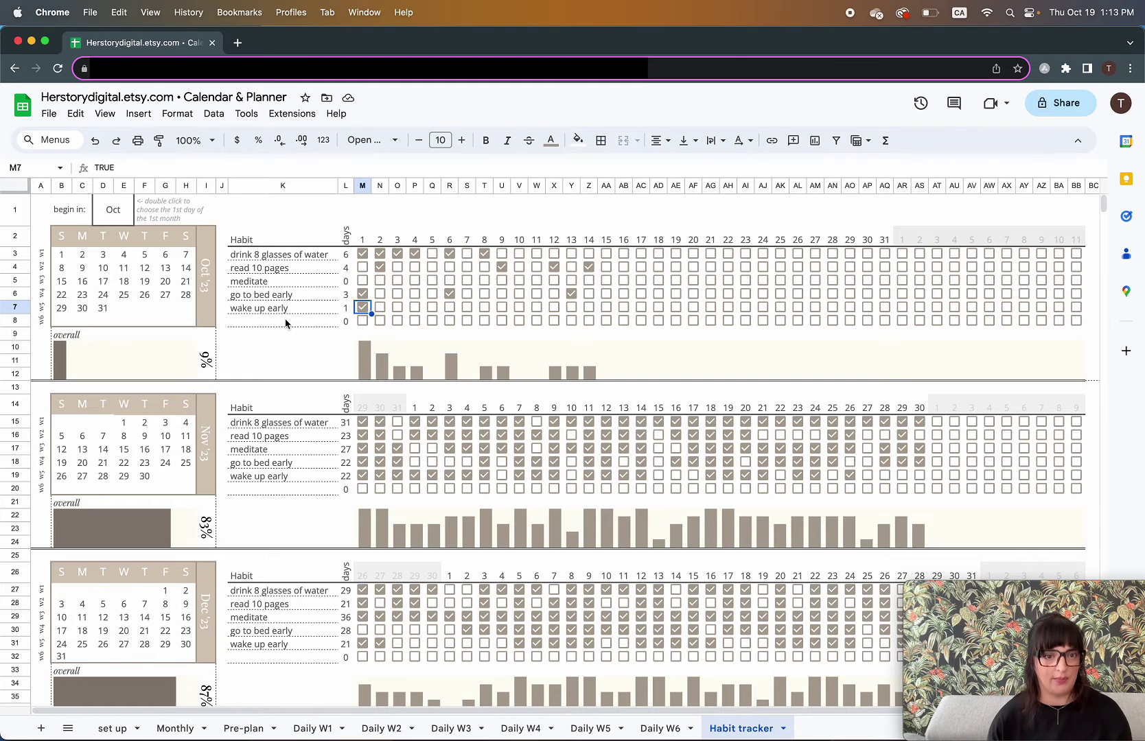
{"action": "left_click", "coordinate": [235, 324]}
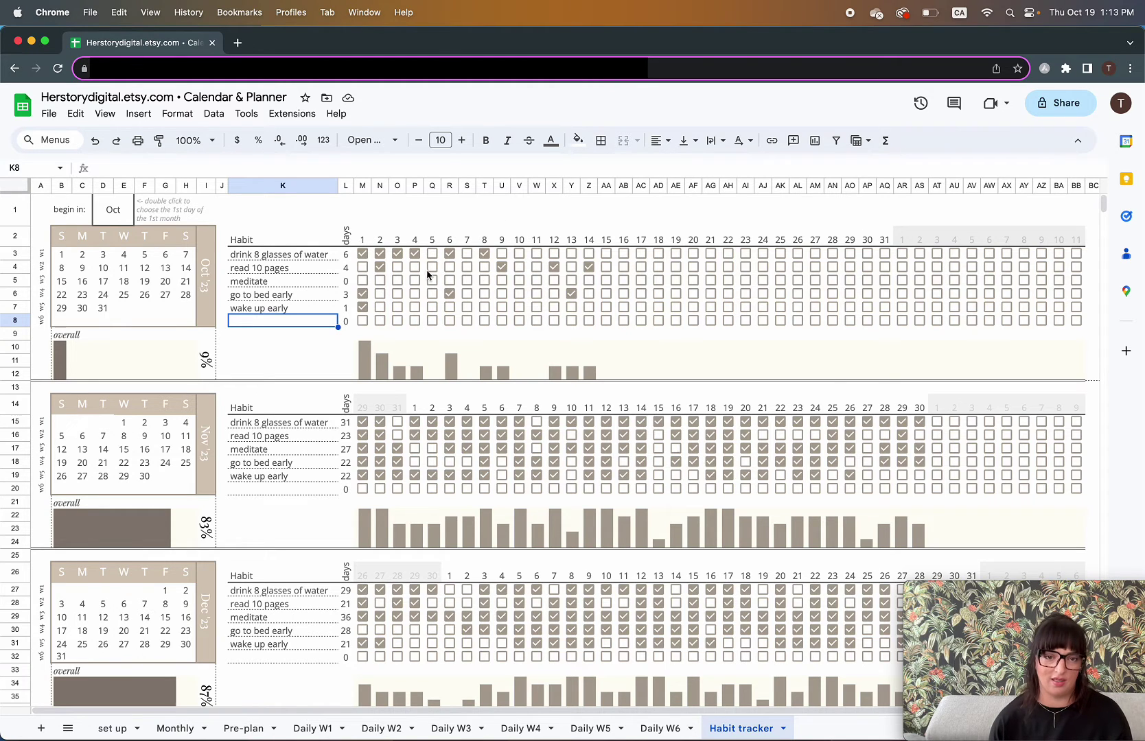
- Check off all five October habits for every day from 1 to 31 at once
{"action": "left_click", "coordinate": [362, 267]}
{"action": "left_click", "coordinate": [362, 254]}
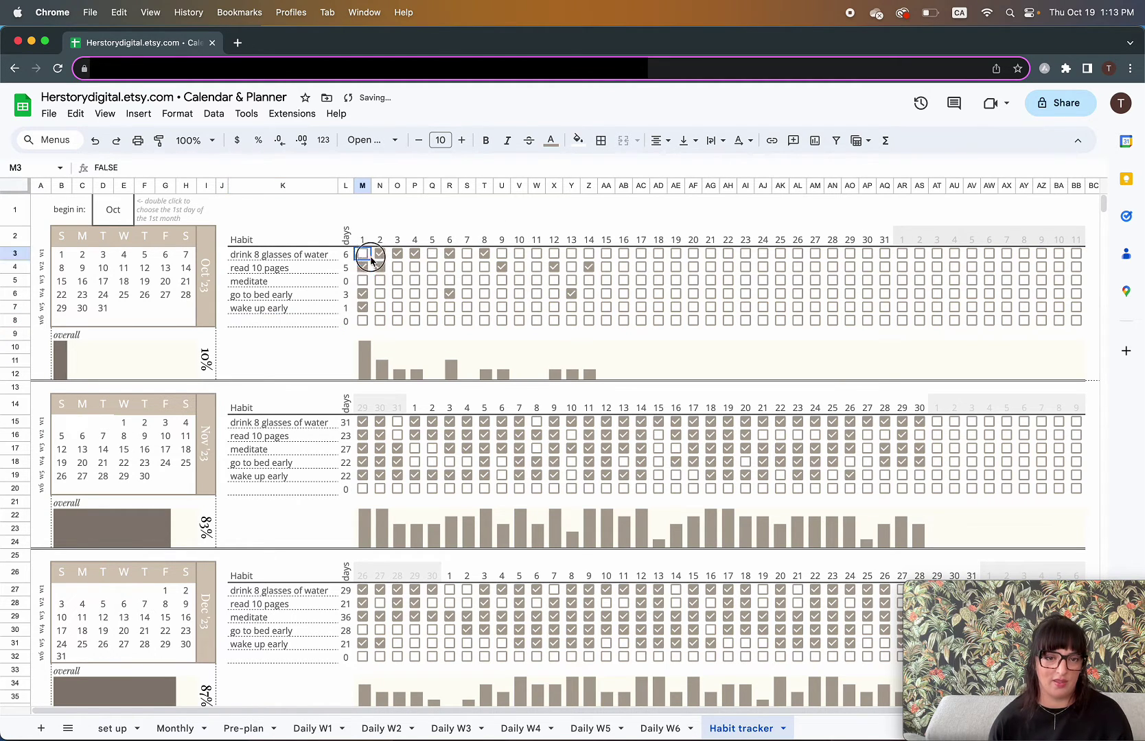
{"action": "left_click_drag", "start_coordinate": [362, 254], "coordinate": [878, 307]}
{"action": "key", "text": "space"}
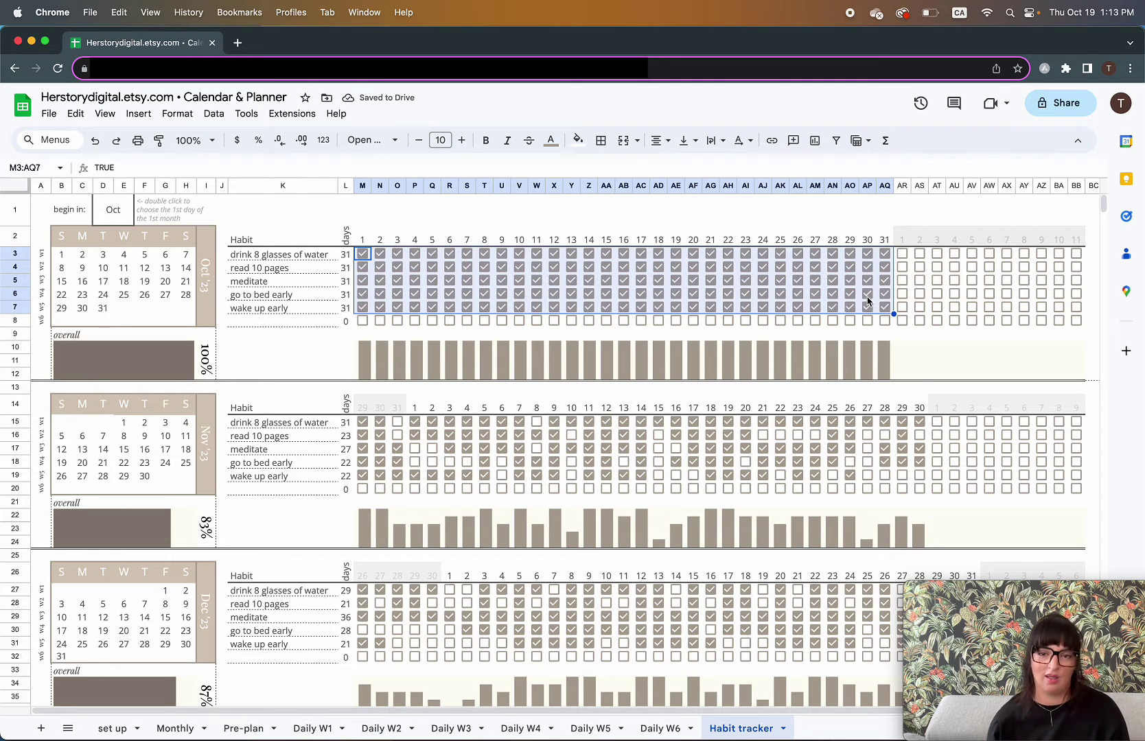
- Uncheck wake up early on October 21 and 16, and meditate on October 15, 9 and 7
{"action": "left_click", "coordinate": [710, 306]}
{"action": "left_click", "coordinate": [623, 307]}
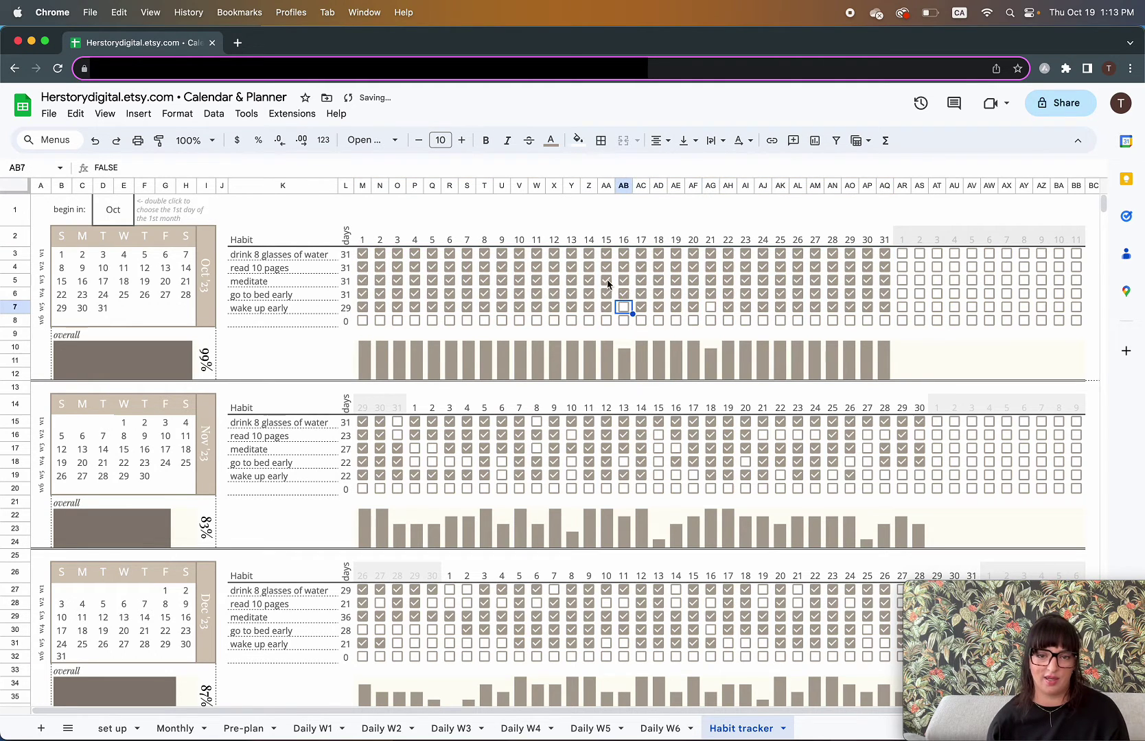
{"action": "left_click", "coordinate": [606, 280]}
{"action": "left_click", "coordinate": [502, 280]}
{"action": "left_click", "coordinate": [467, 279]}
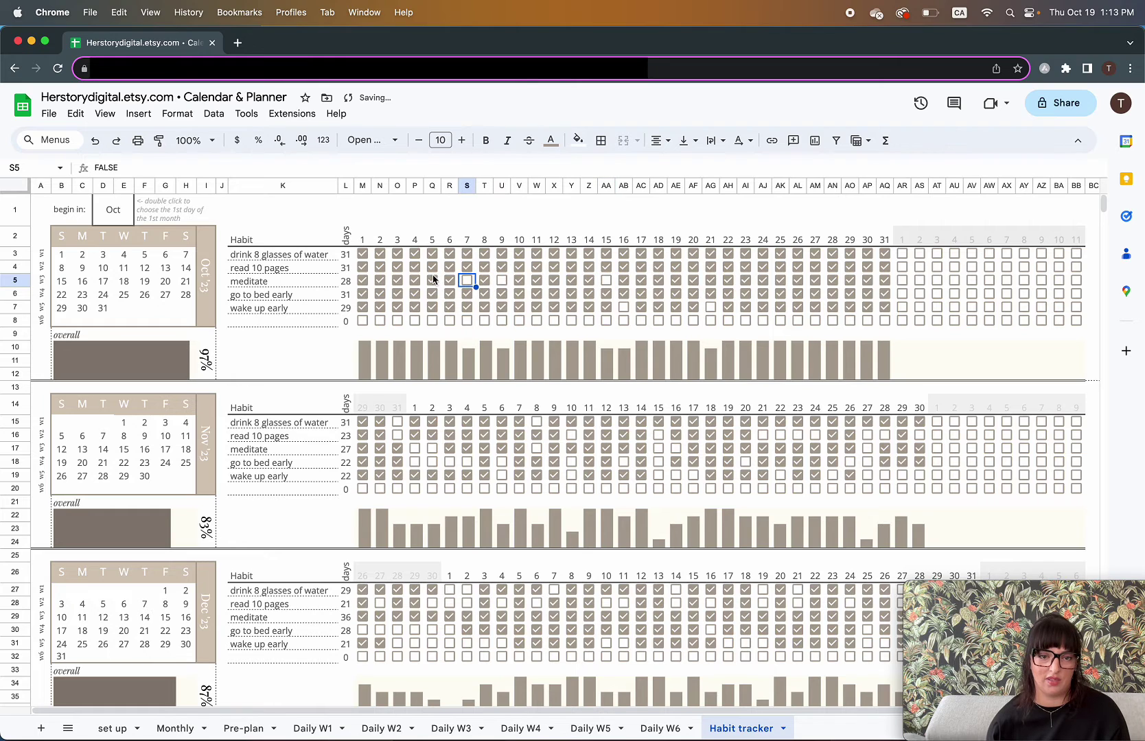
- Uncheck read 10 pages on October 5 and 1, go to bed early on October 3, and wake up early on October 1
{"action": "left_click", "coordinate": [432, 267]}
{"action": "left_click", "coordinate": [397, 293]}
{"action": "left_click", "coordinate": [363, 307]}
{"action": "left_click", "coordinate": [362, 267]}
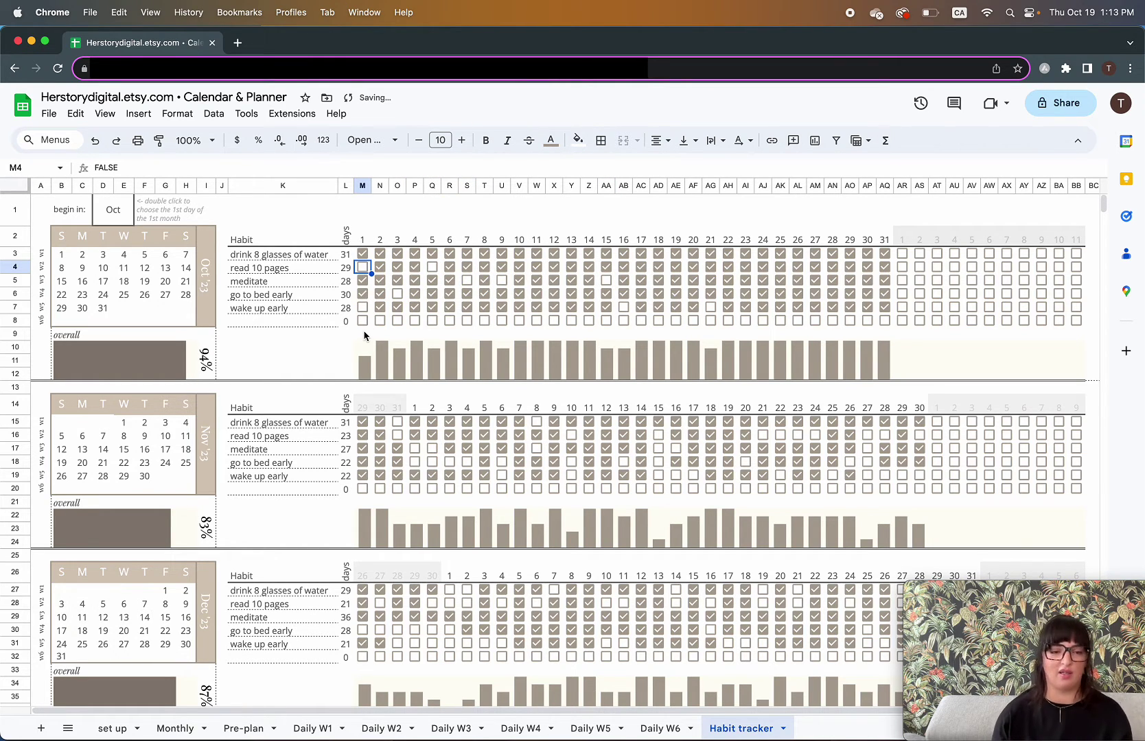
{"action": "double_click", "coordinate": [113, 211]}
{"action": "left_click", "coordinate": [263, 224]}
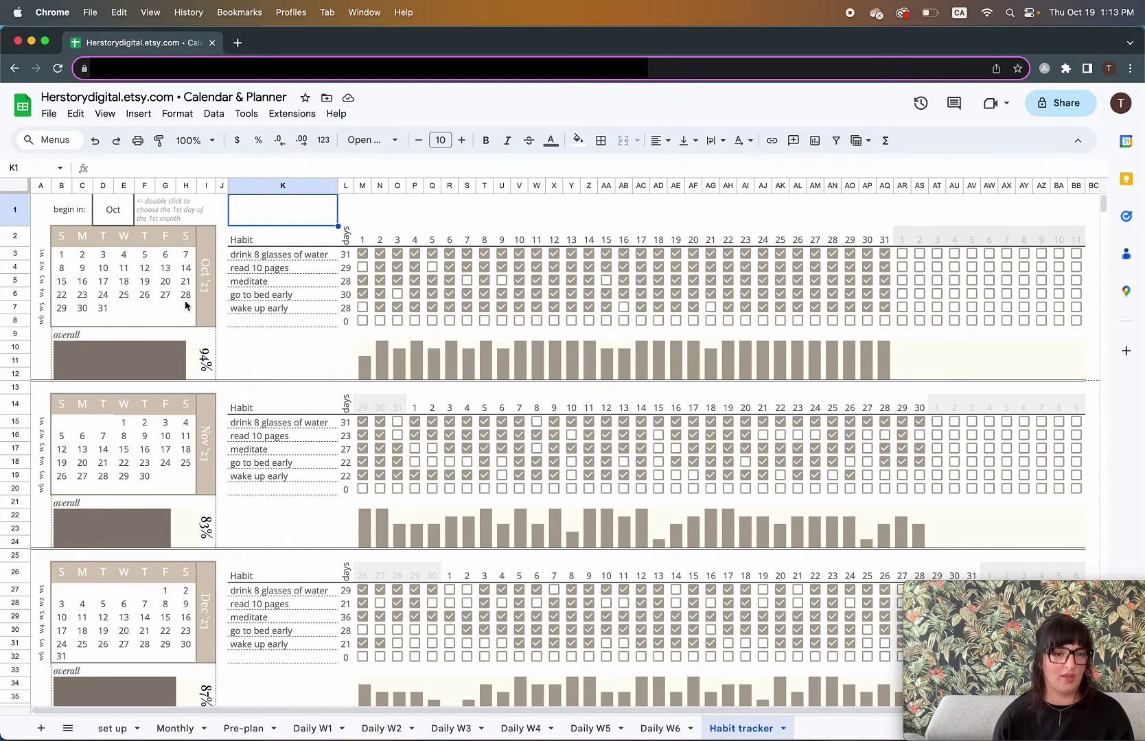
{"action": "scroll", "coordinate": [196, 521], "scroll_direction": "down", "scroll_amount": 10}
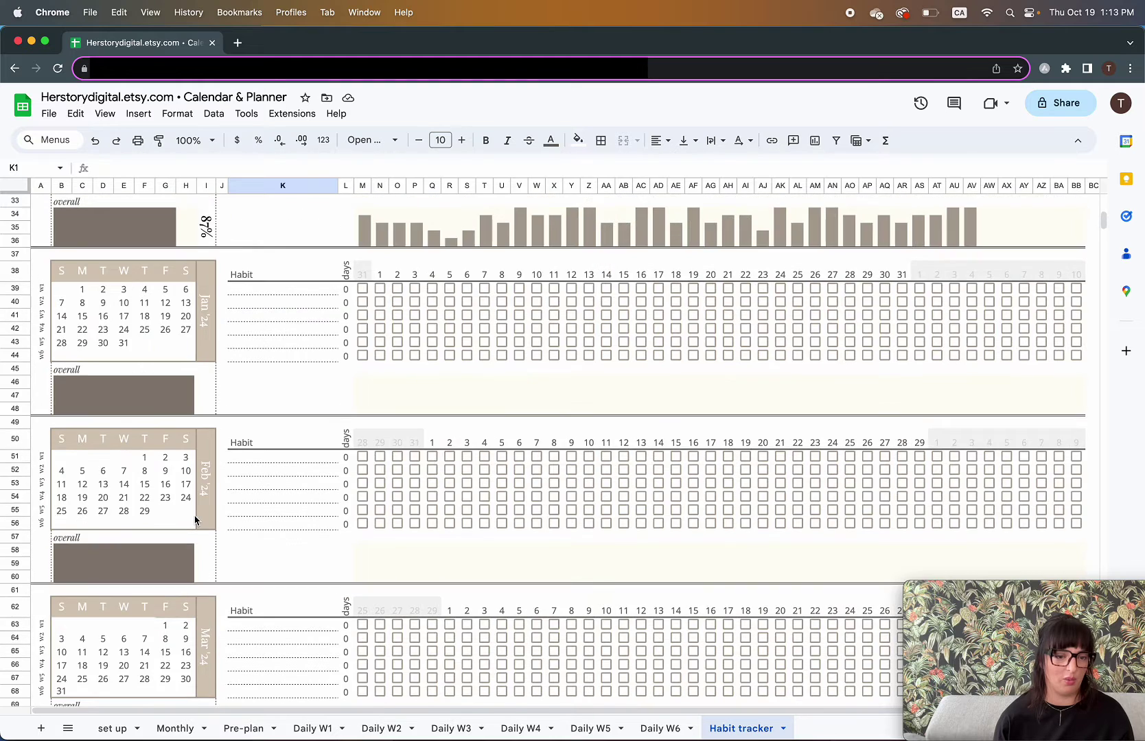
{"action": "scroll", "coordinate": [197, 520], "scroll_direction": "up", "scroll_amount": 10}
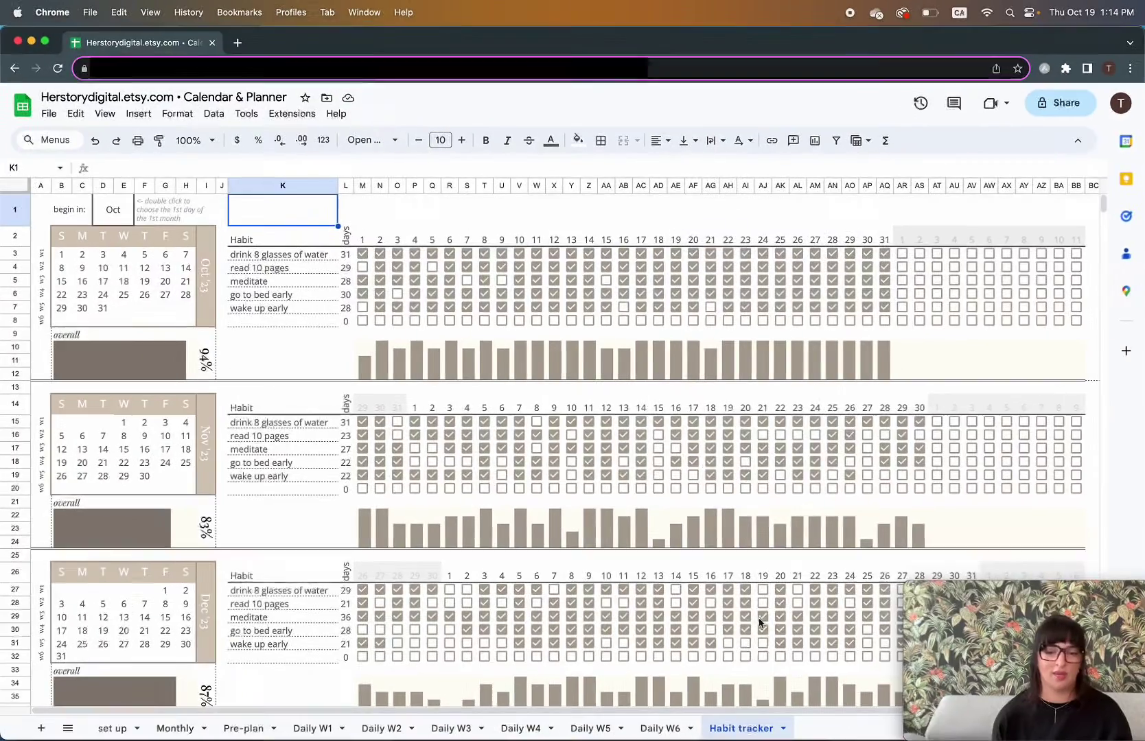
{"action": "left_click", "coordinate": [660, 729]}
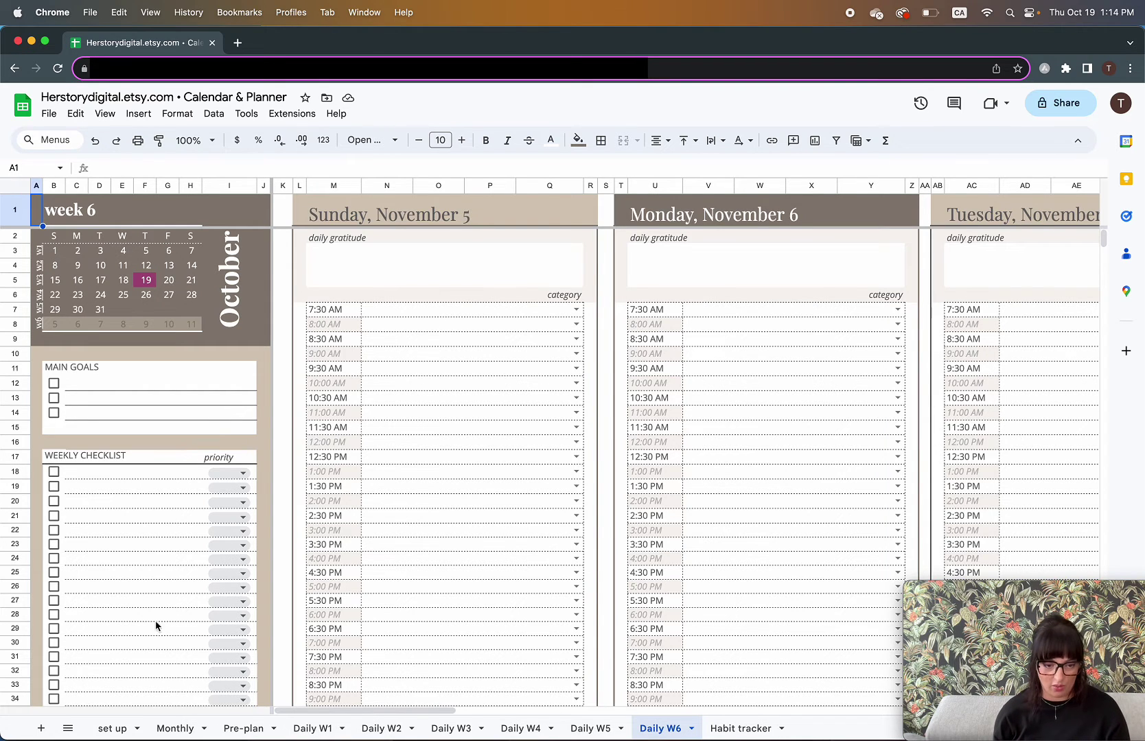
- Set the start date in C1 of the Pre-plan sheet to December 1, 2023
{"action": "left_click", "coordinate": [244, 729]}
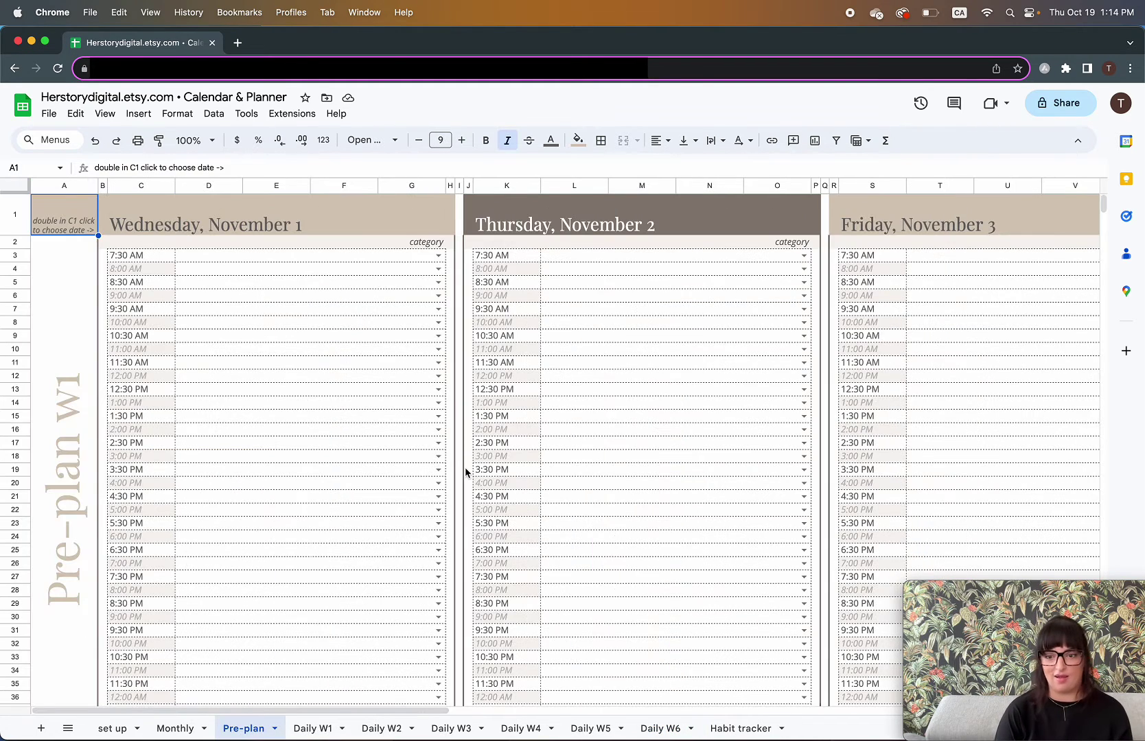
{"action": "double_click", "coordinate": [151, 218]}
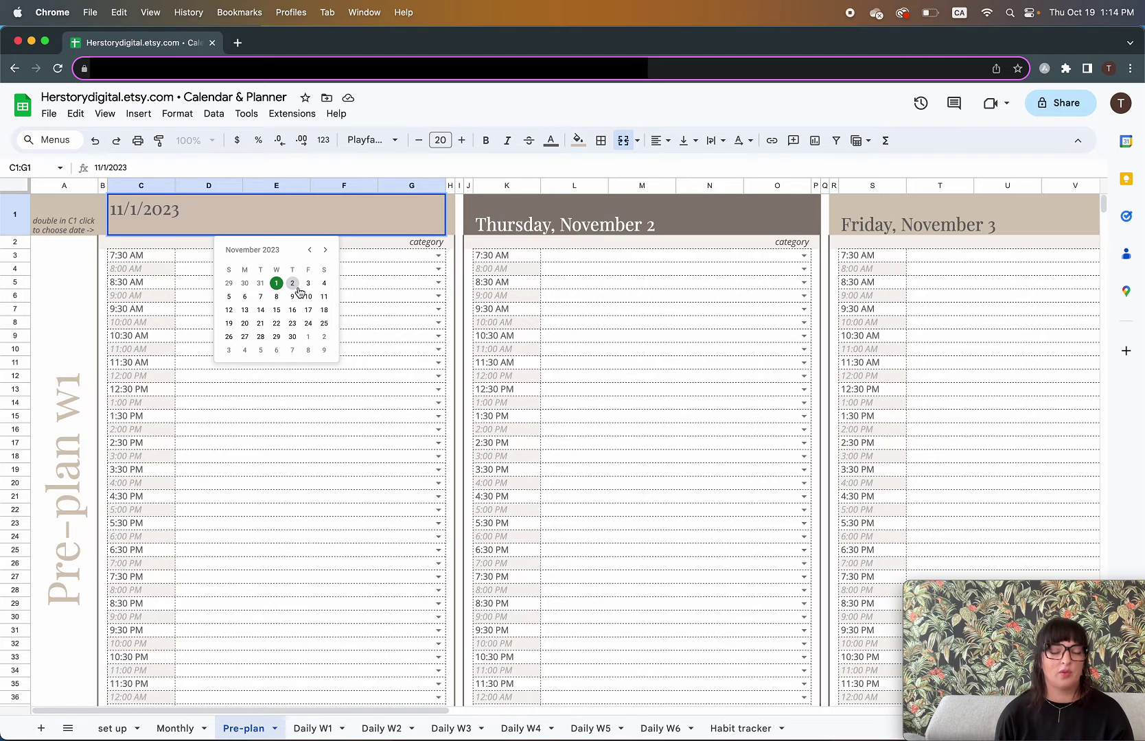
{"action": "left_click", "coordinate": [378, 295]}
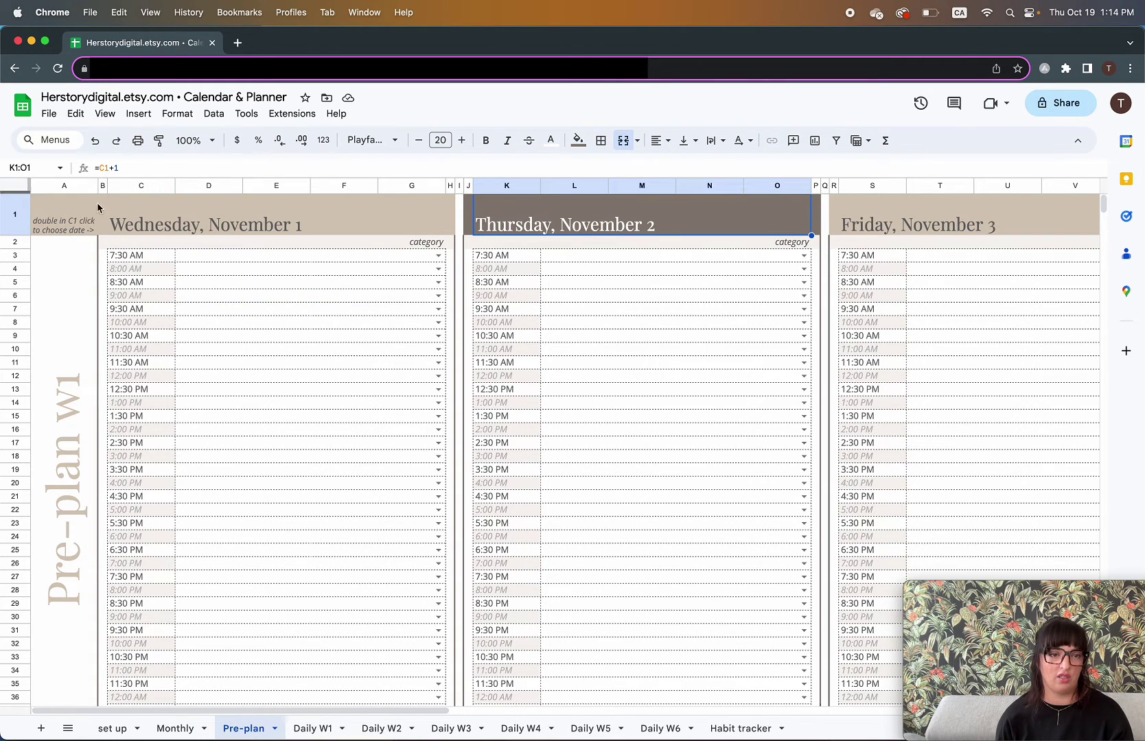
{"action": "left_click", "coordinate": [263, 320]}
{"action": "left_click", "coordinate": [147, 229]}
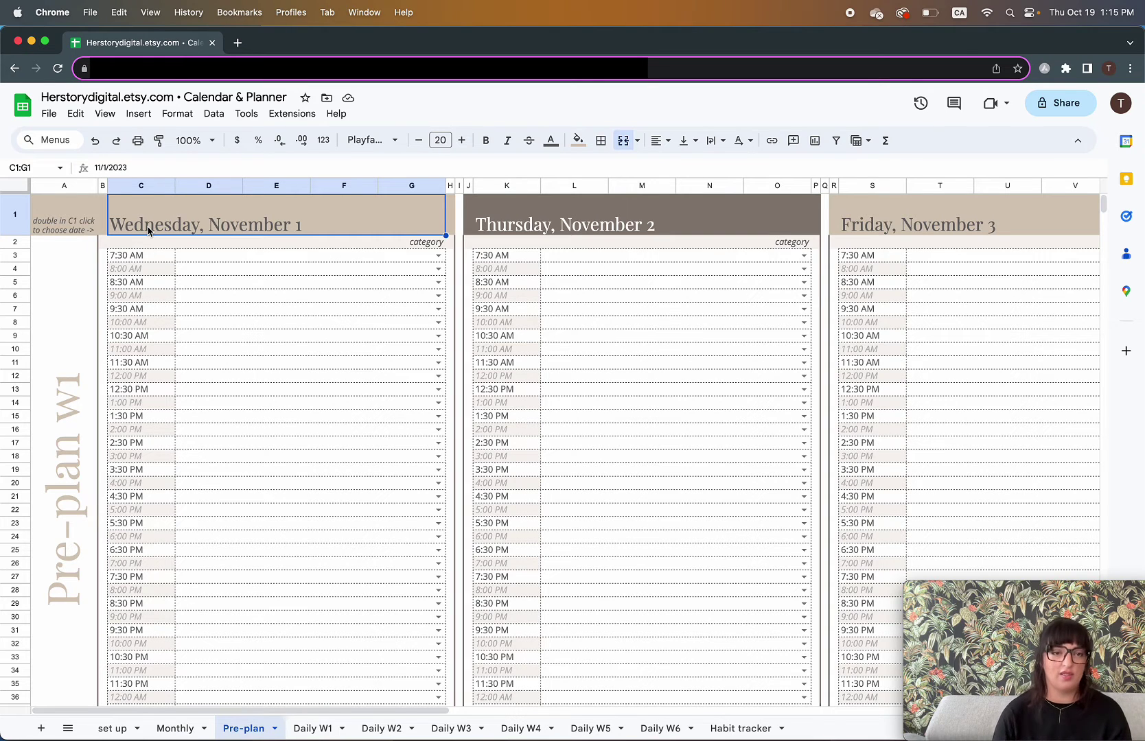
{"action": "double_click", "coordinate": [148, 231]}
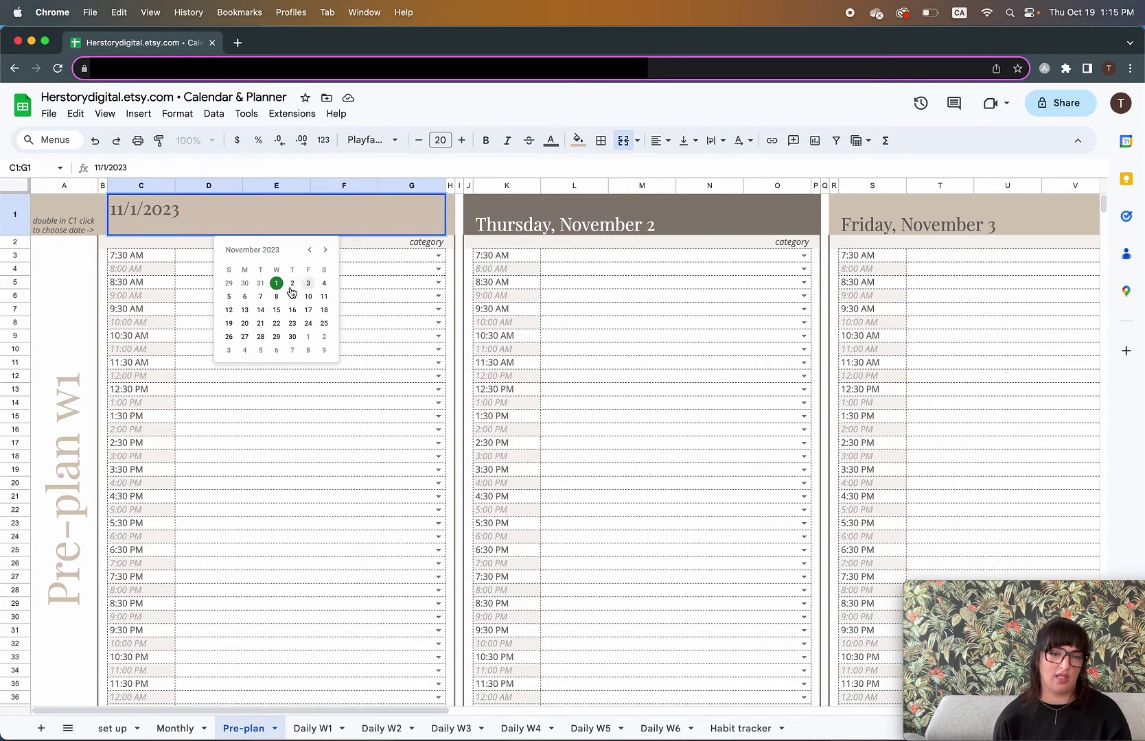
{"action": "left_click", "coordinate": [325, 250]}
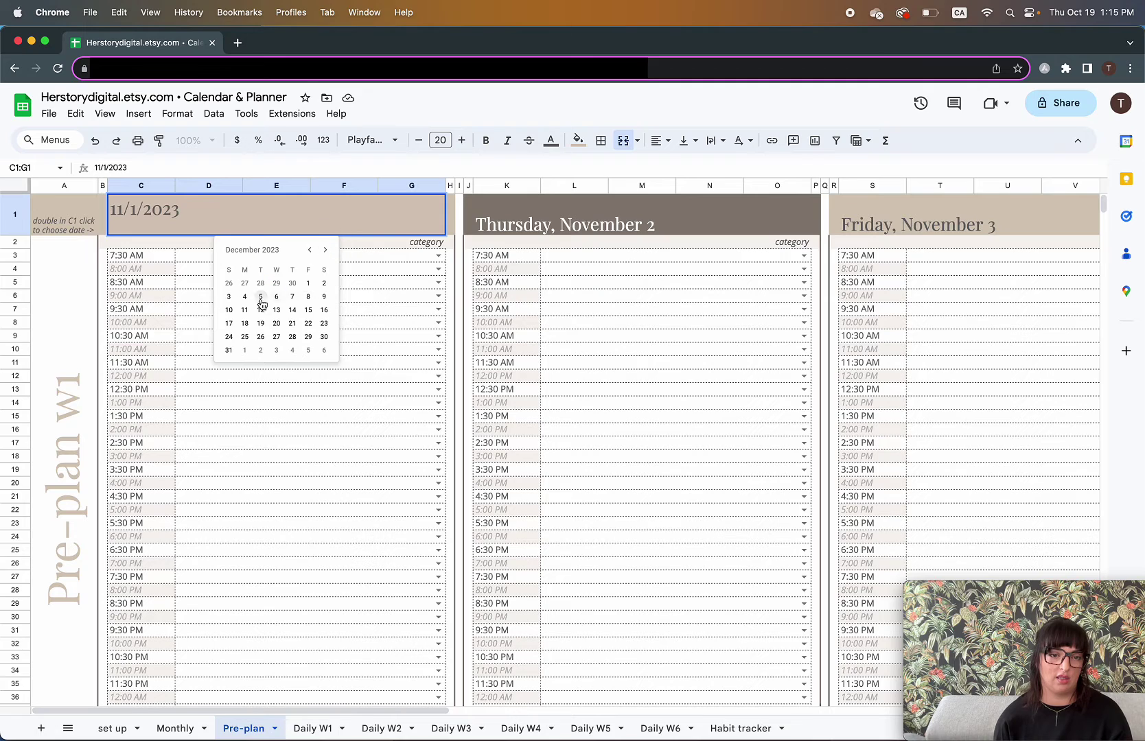
{"action": "left_click", "coordinate": [308, 284]}
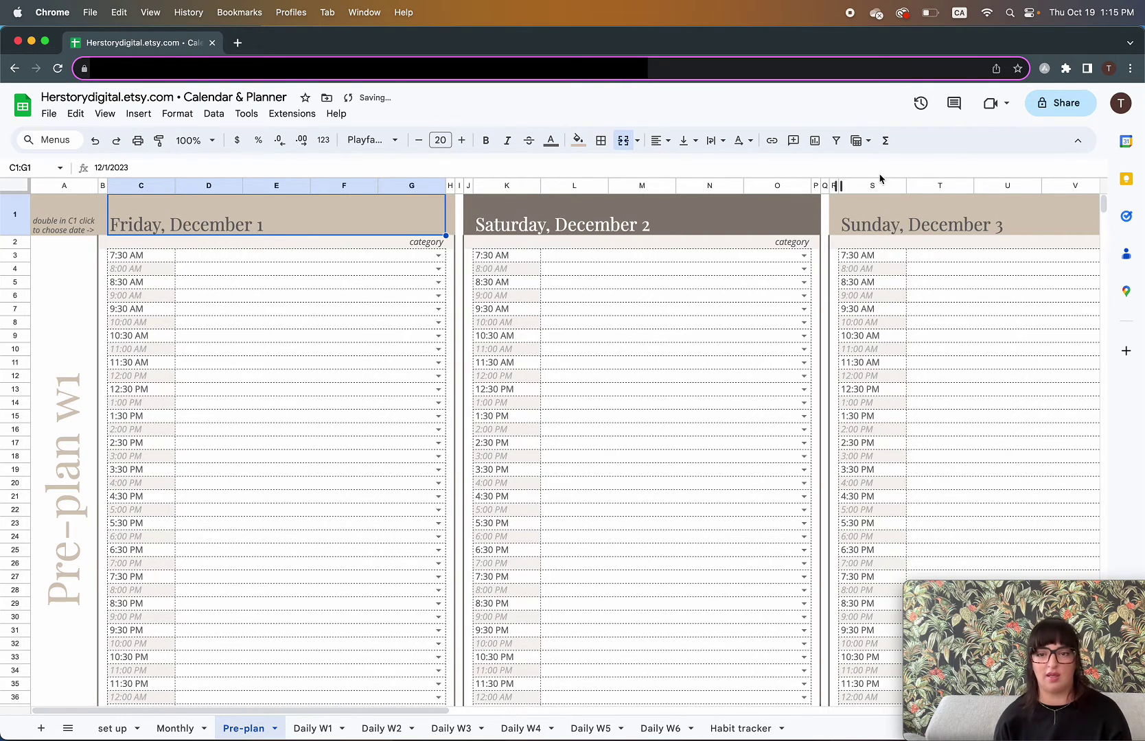
- Review the weeks on the Pre-plan sheet and select December 1's entries and categories from 7:30 AM to 8:00 PM
{"action": "scroll", "coordinate": [959, 238], "scroll_direction": "right", "scroll_amount": 7}
{"action": "scroll", "coordinate": [960, 238], "scroll_direction": "right", "scroll_amount": 15}
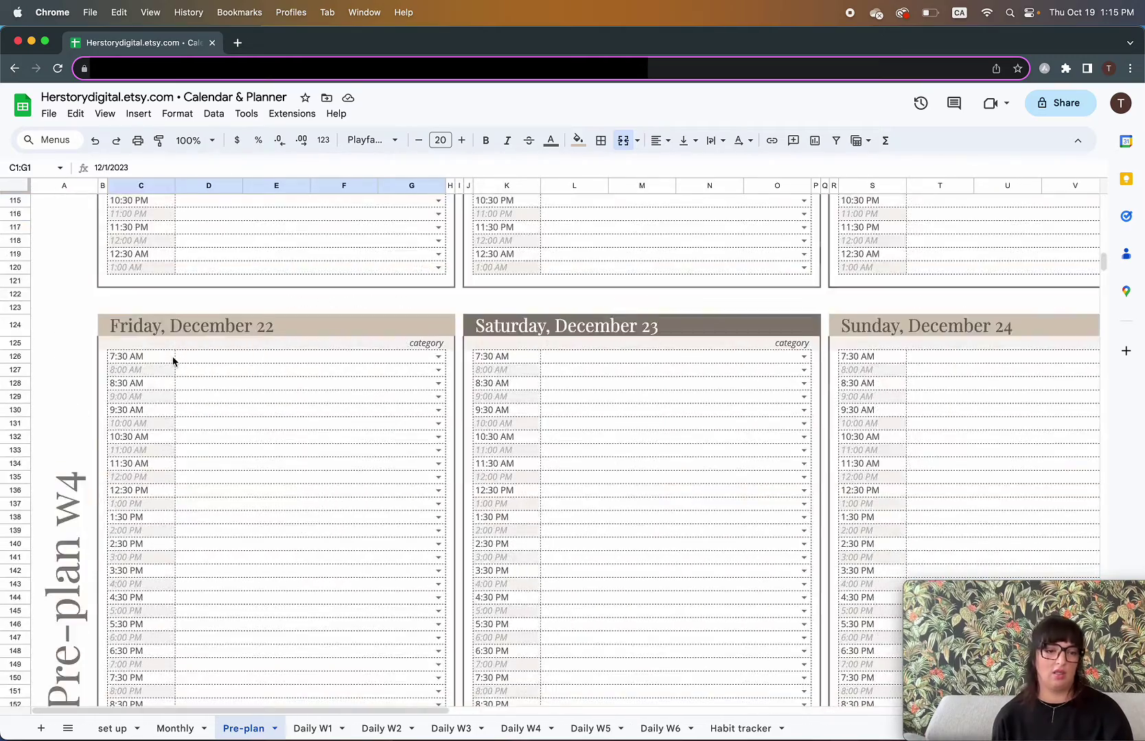
{"action": "scroll", "coordinate": [173, 360], "scroll_direction": "up", "scroll_amount": 3}
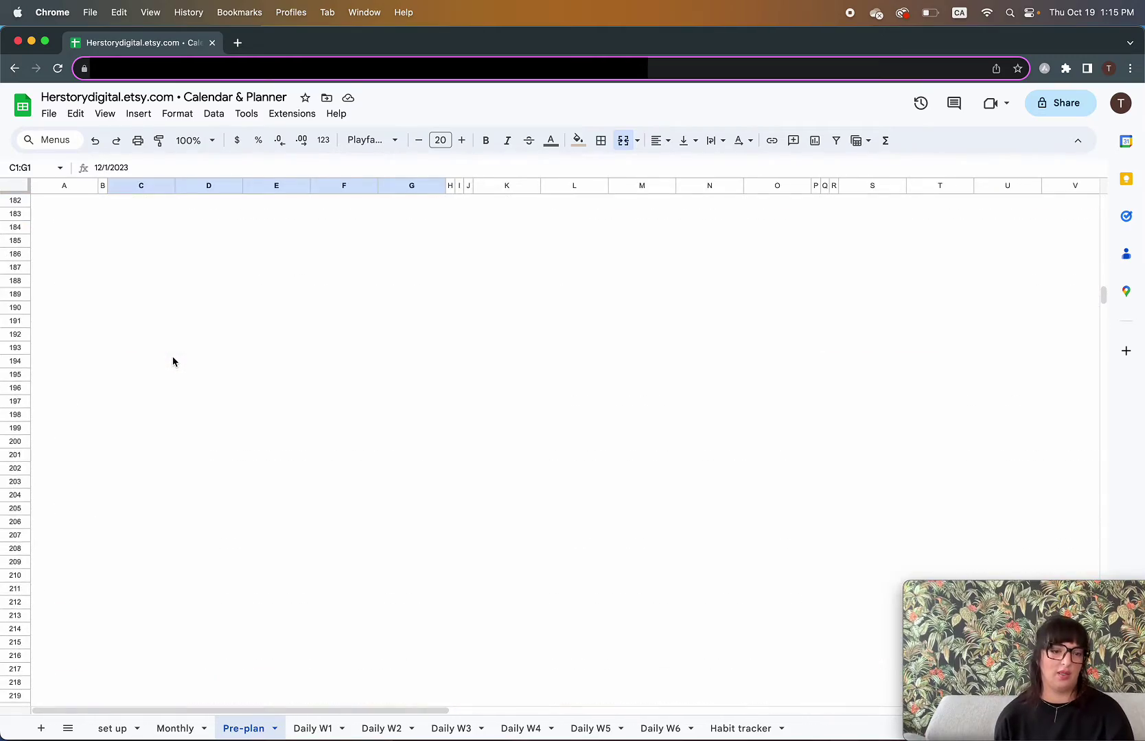
{"action": "scroll", "coordinate": [173, 361], "scroll_direction": "down", "scroll_amount": 5}
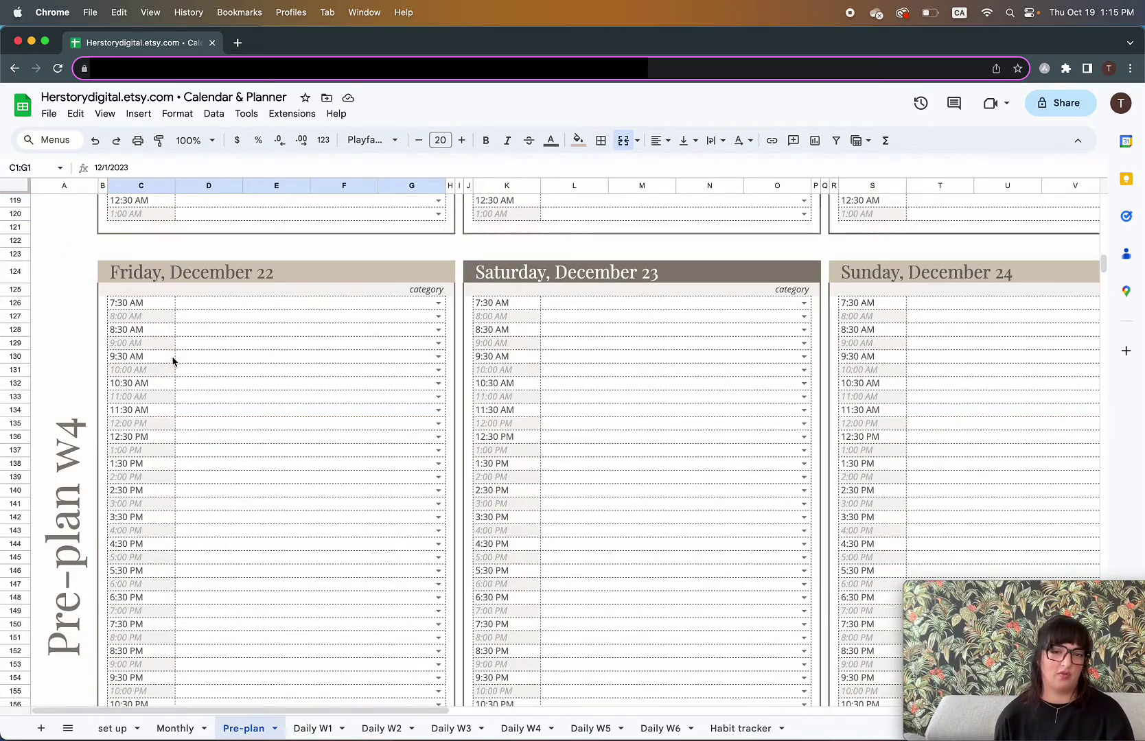
{"action": "scroll", "coordinate": [173, 360], "scroll_direction": "up", "scroll_amount": 20}
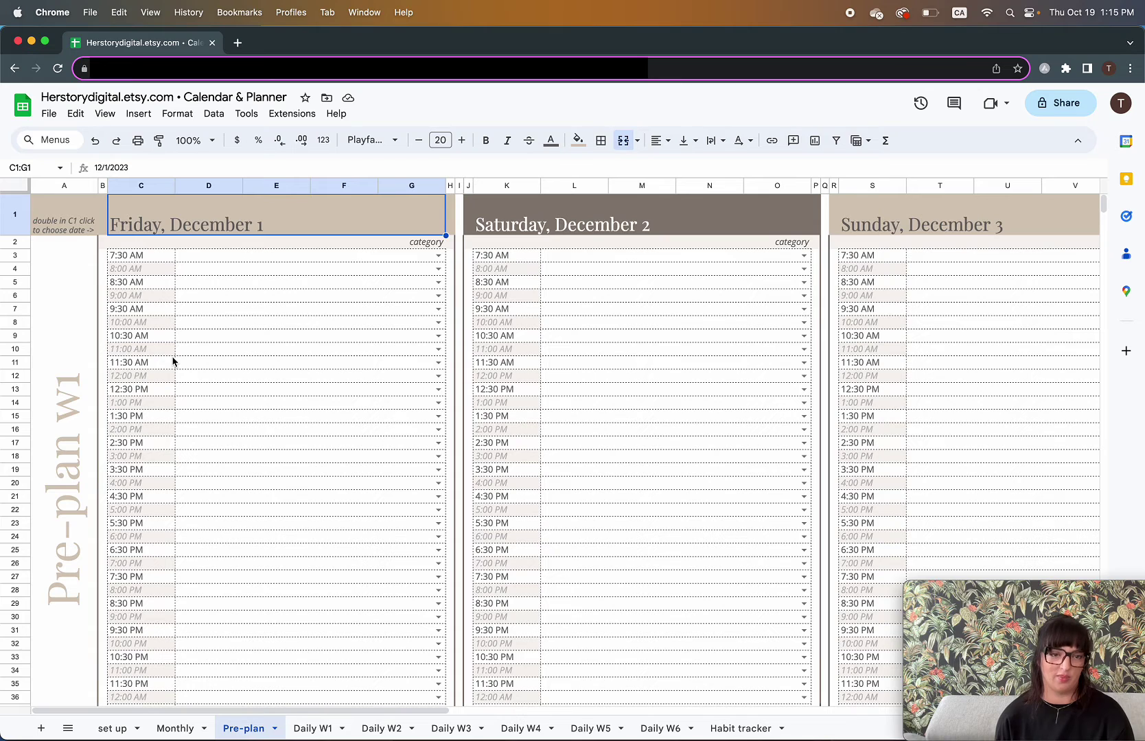
{"action": "left_click_drag", "start_coordinate": [181, 255], "coordinate": [360, 282]}
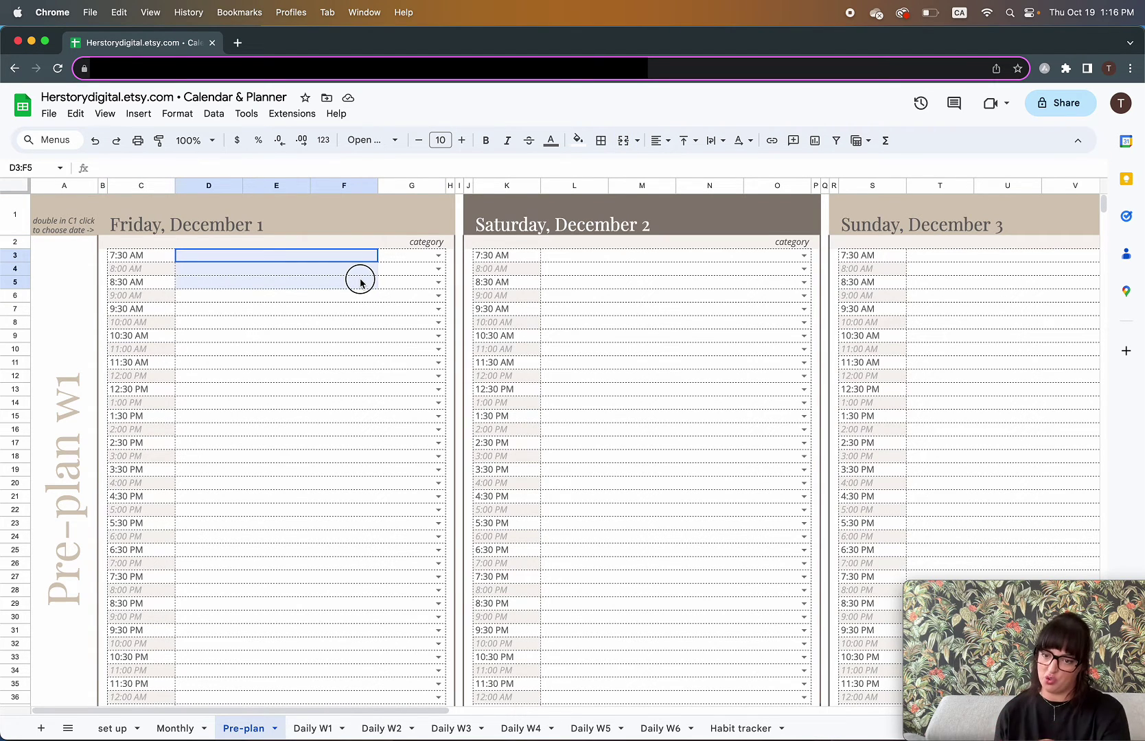
{"action": "left_click_drag", "start_coordinate": [360, 282], "coordinate": [401, 601]}
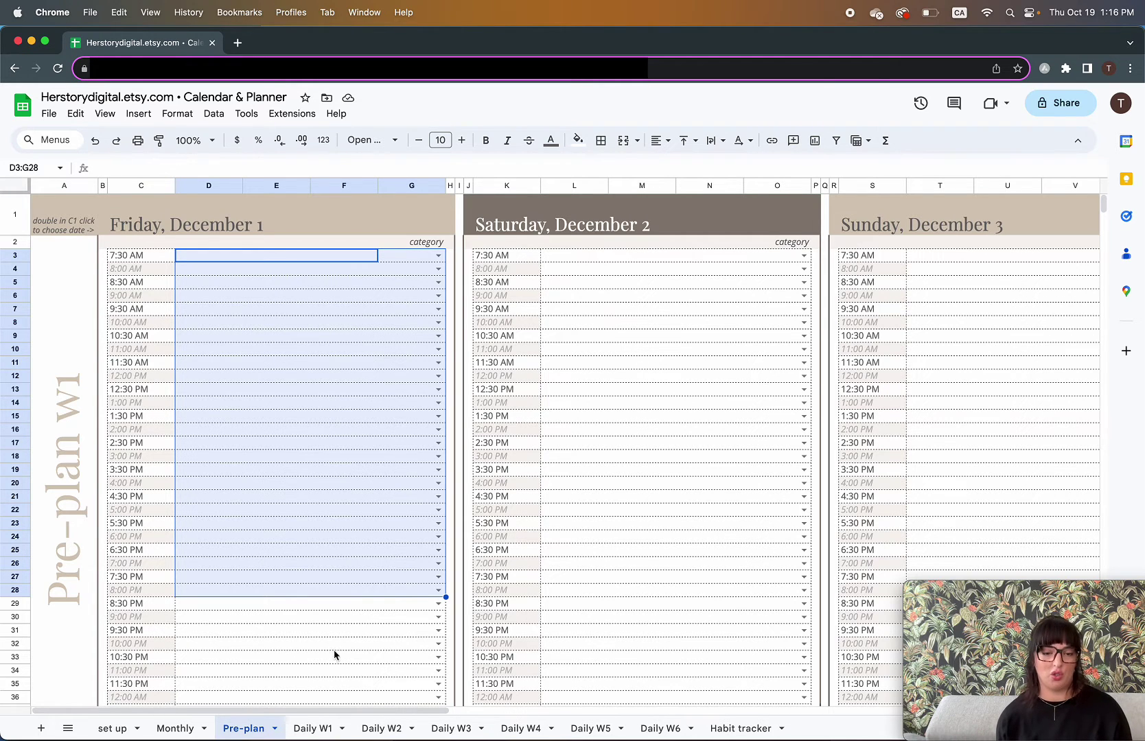
- Try deleting the Sunday, October 1 schedule entries and categories through 12:30 AM in Daily W1, and undo the deletion
{"action": "left_click", "coordinate": [319, 728]}
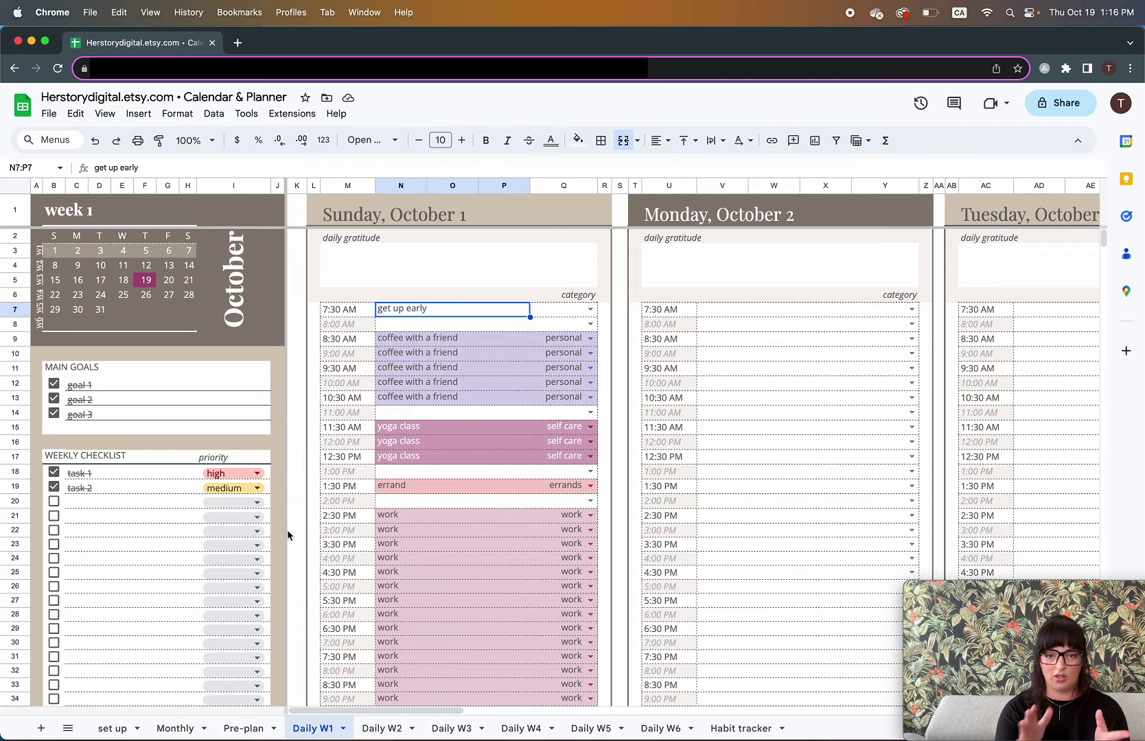
{"action": "left_click", "coordinate": [431, 412]}
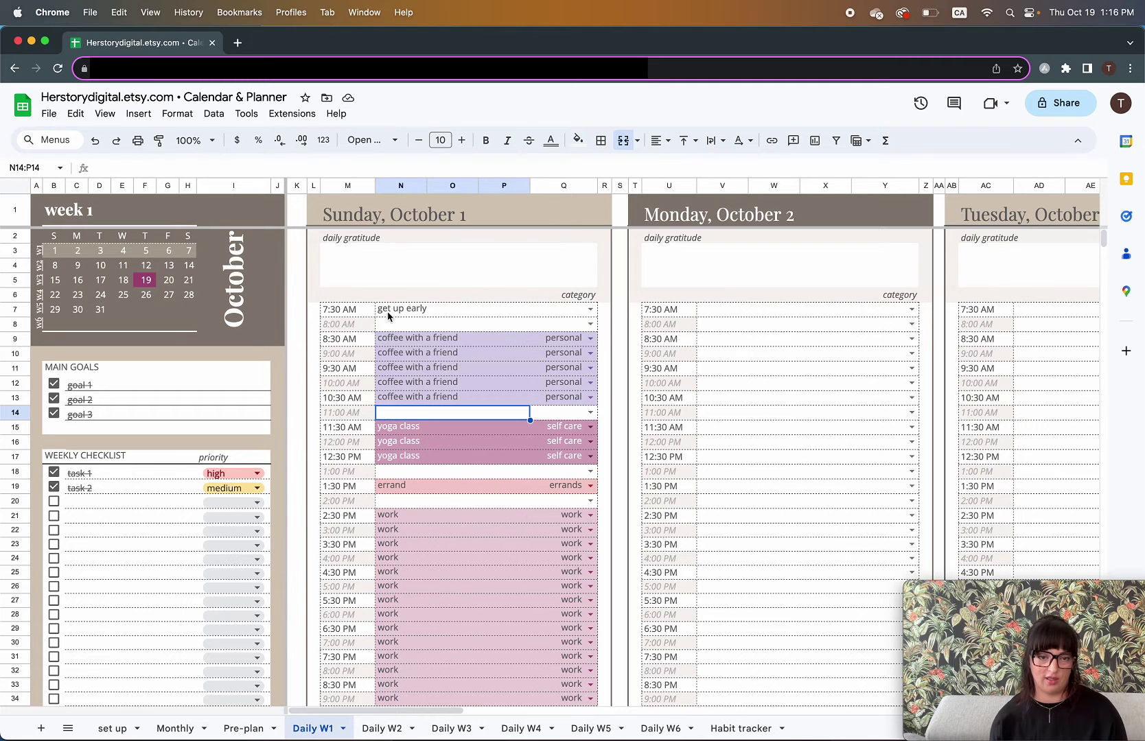
{"action": "left_click_drag", "start_coordinate": [398, 310], "coordinate": [582, 553]}
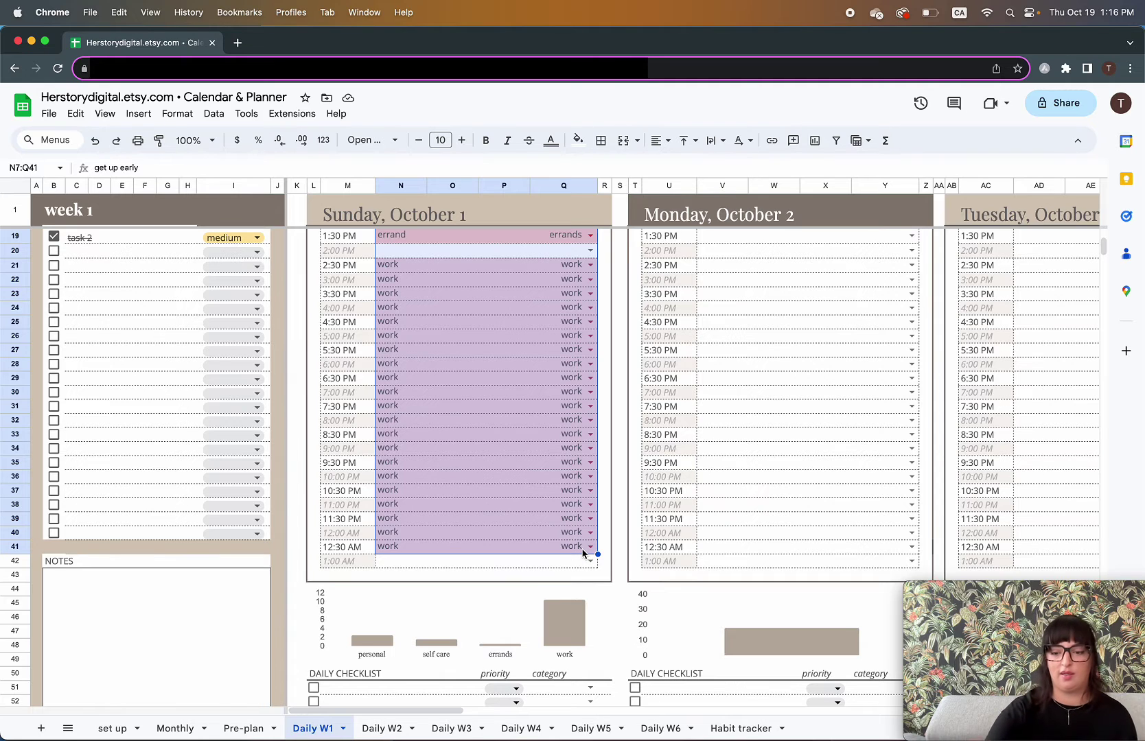
{"action": "key", "text": "Delete"}
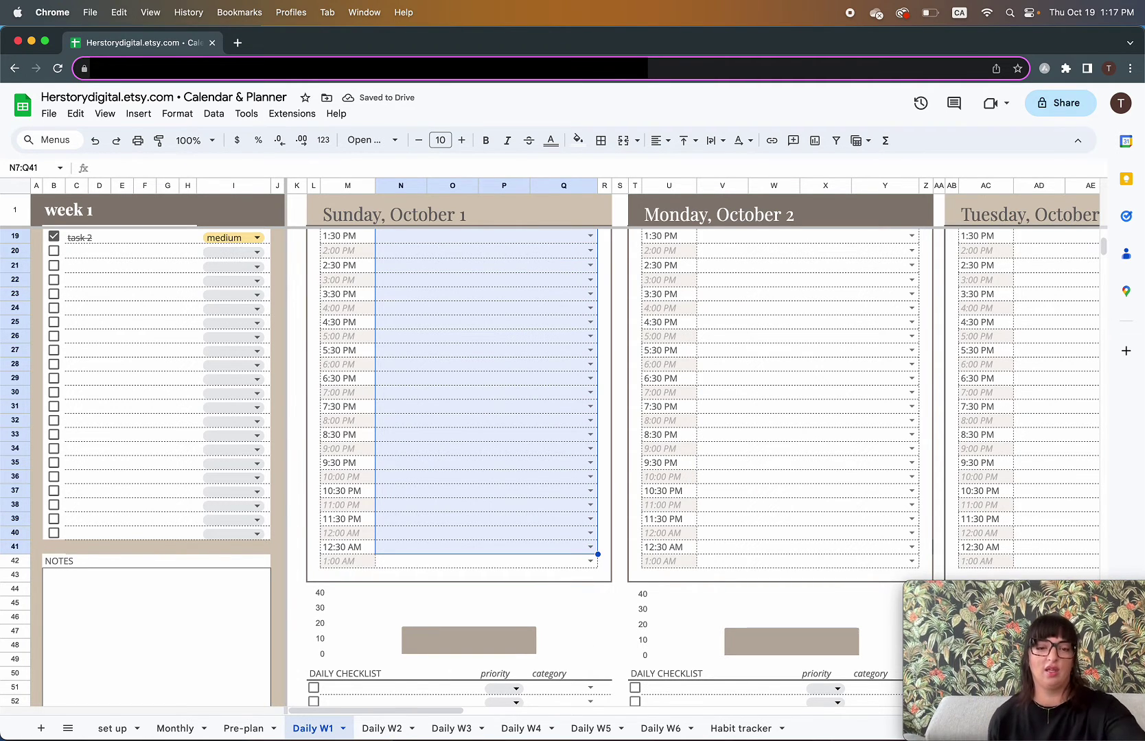
{"action": "key", "text": "super+z"}
{"action": "scroll", "coordinate": [480, 426], "scroll_direction": "up", "scroll_amount": 5}
- Examine the Clear planner section and its script notes on the set up sheet
{"action": "left_click", "coordinate": [174, 727]}
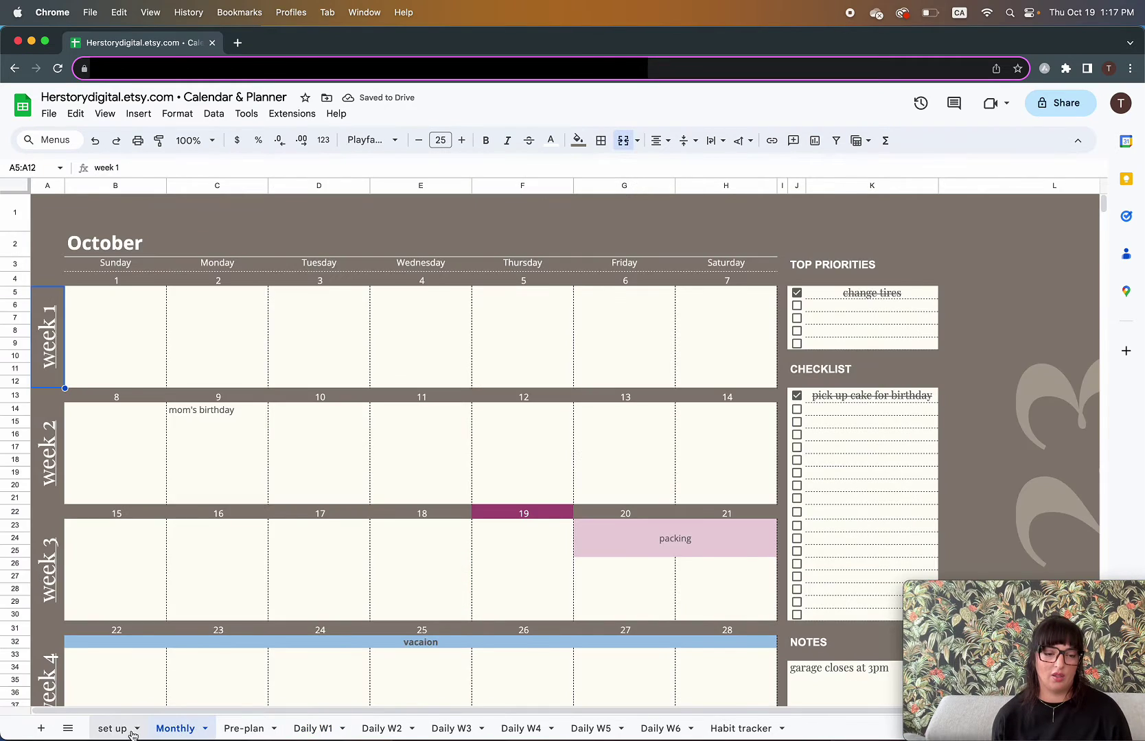
{"action": "left_click", "coordinate": [118, 728]}
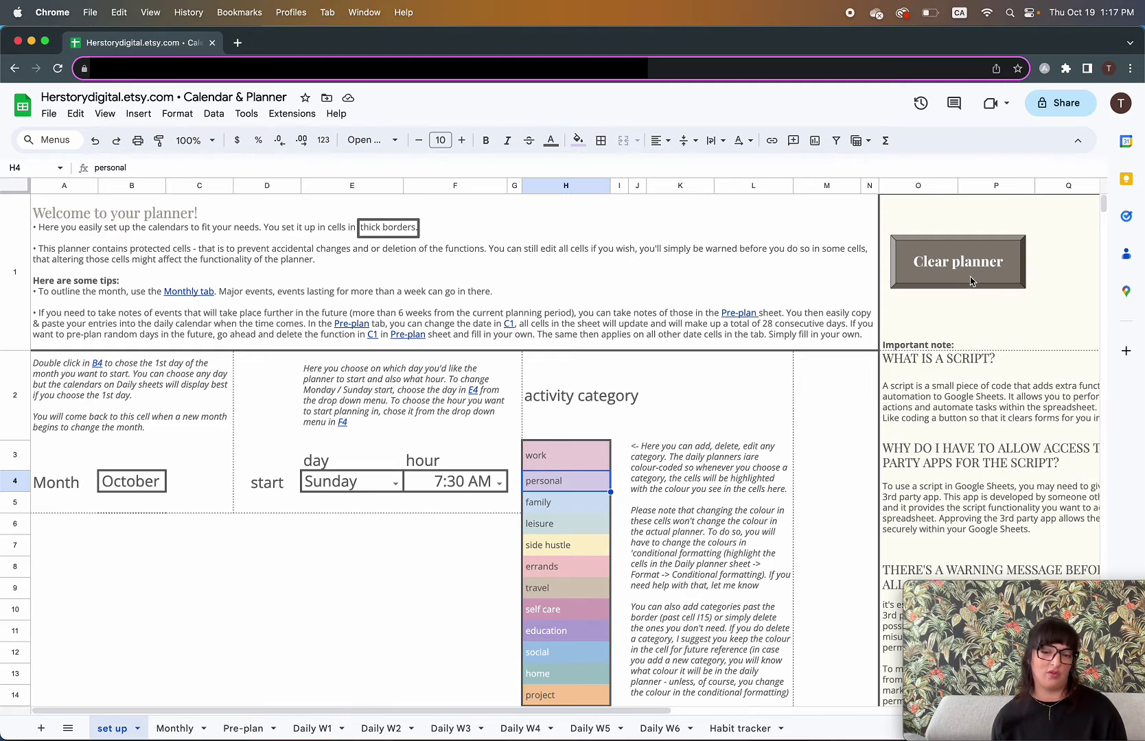
{"action": "left_click_drag", "start_coordinate": [628, 713], "coordinate": [801, 714]}
{"action": "scroll", "coordinate": [705, 394], "scroll_direction": "down", "scroll_amount": 5}
{"action": "scroll", "coordinate": [705, 394], "scroll_direction": "up", "scroll_amount": 5}
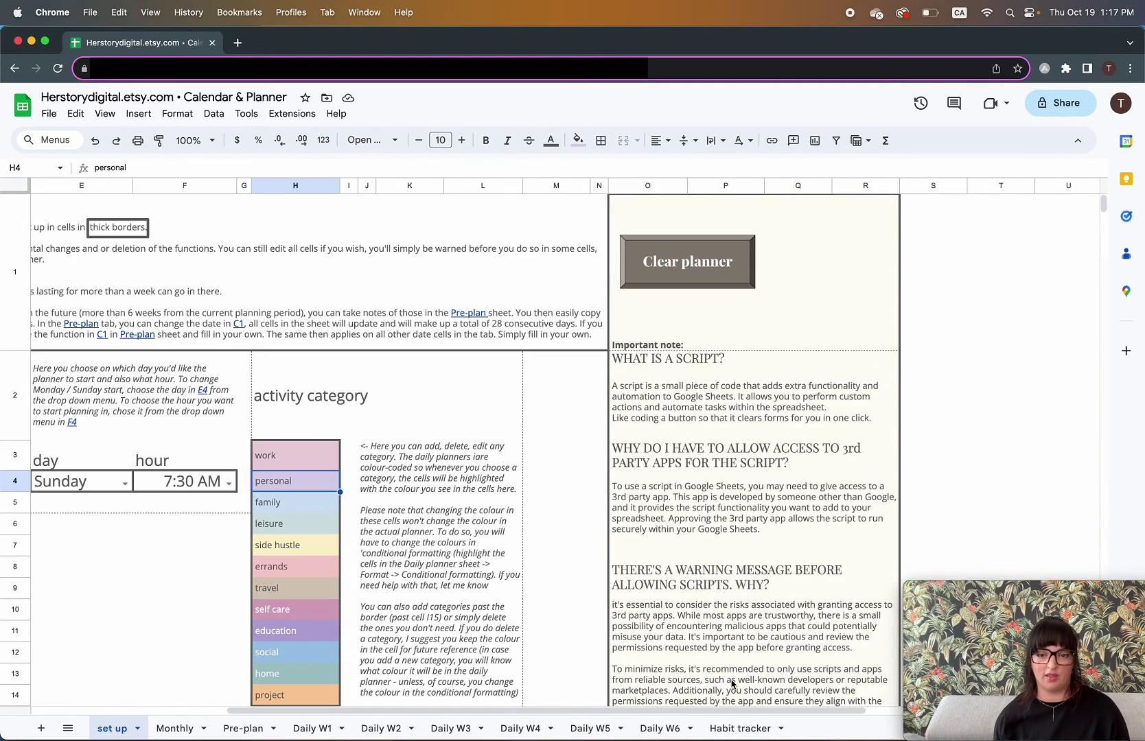
- Clear the still-selected October 1 schedule range on the Daily W1 sheet as a test, and undo it
{"action": "left_click", "coordinate": [320, 728]}
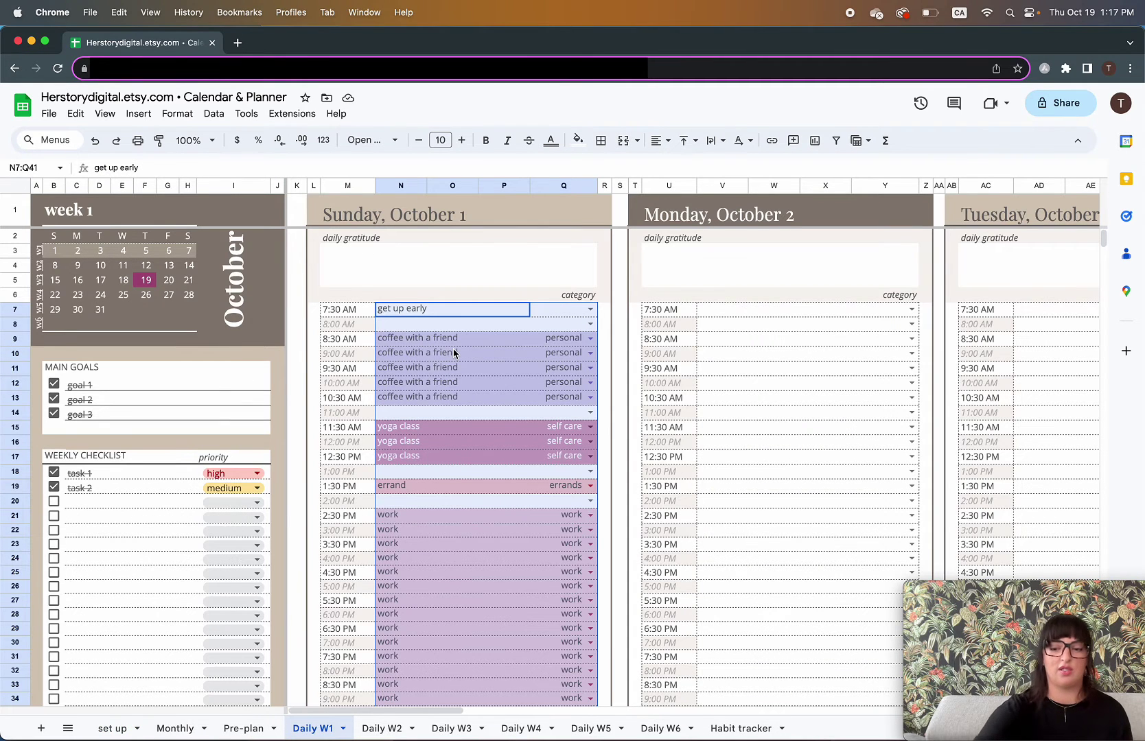
{"action": "key", "text": "Delete"}
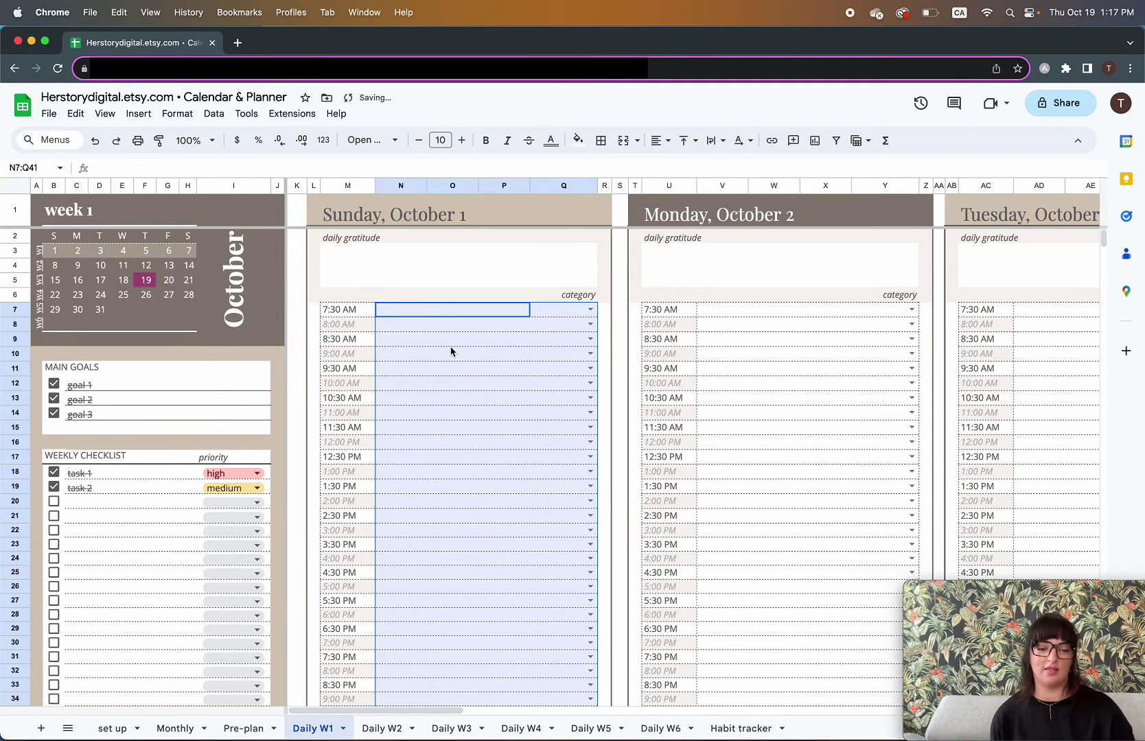
{"action": "key", "text": "super+z"}
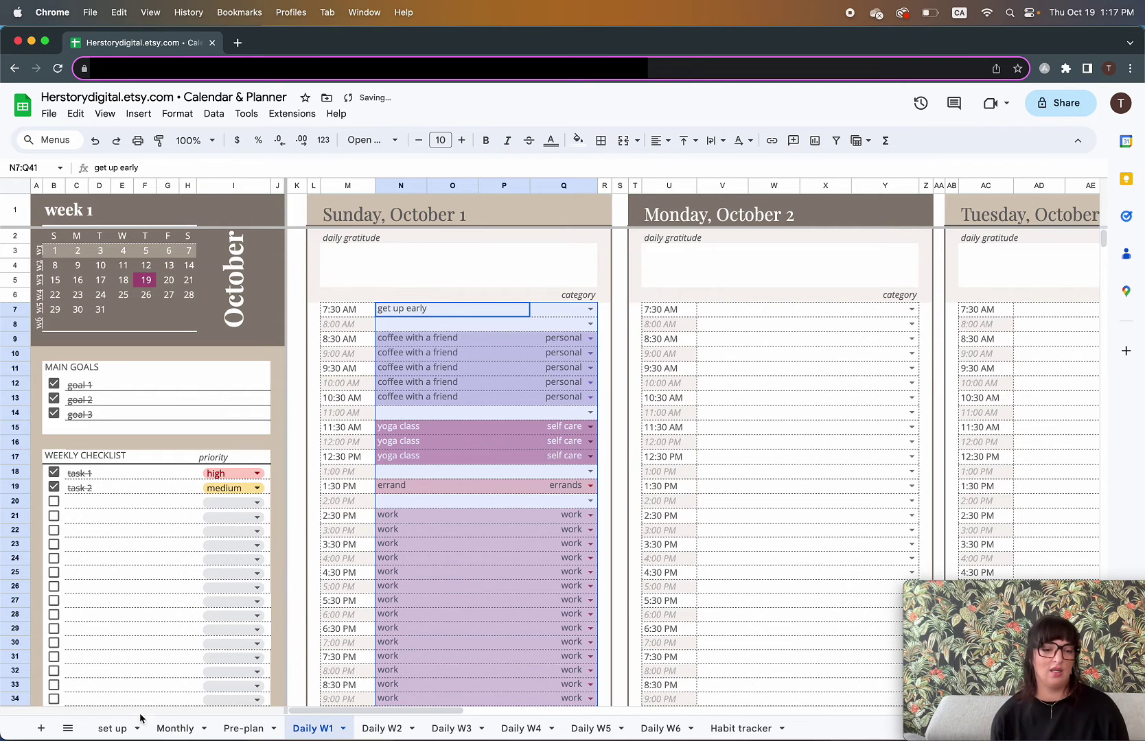
- Run the Clear planner script from the set up sheet and agree to clear all planner data
{"action": "left_click", "coordinate": [112, 728]}
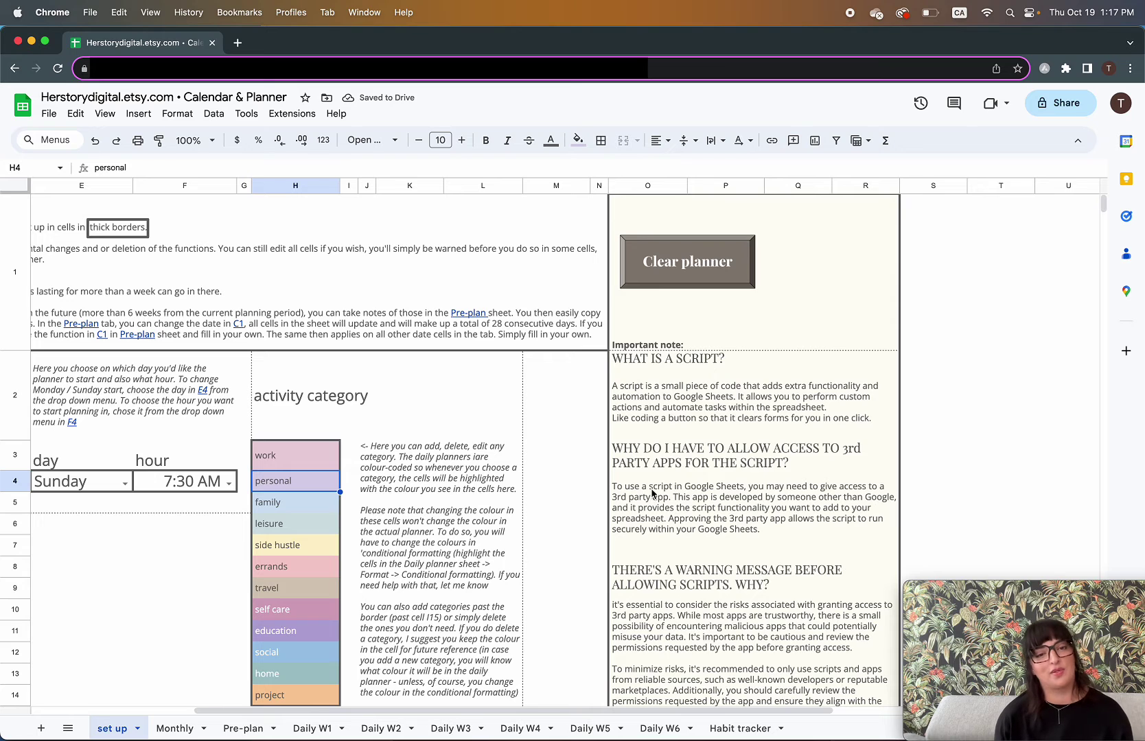
{"action": "left_click", "coordinate": [686, 268]}
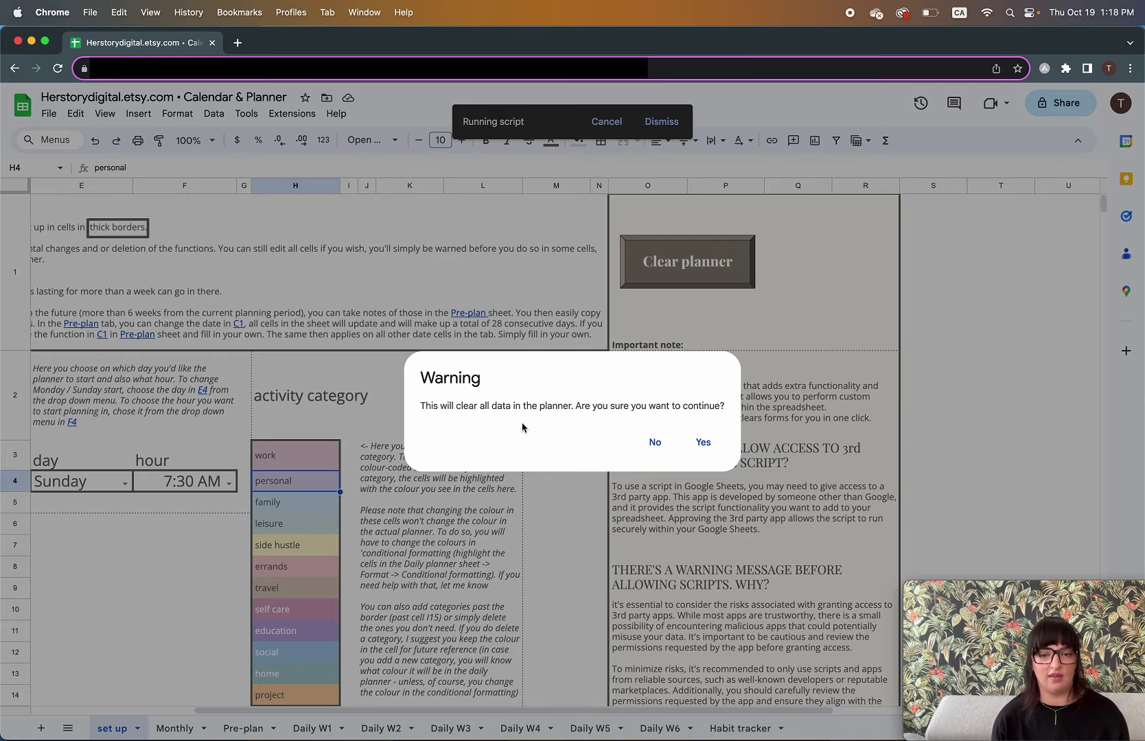
{"action": "left_click", "coordinate": [703, 442]}
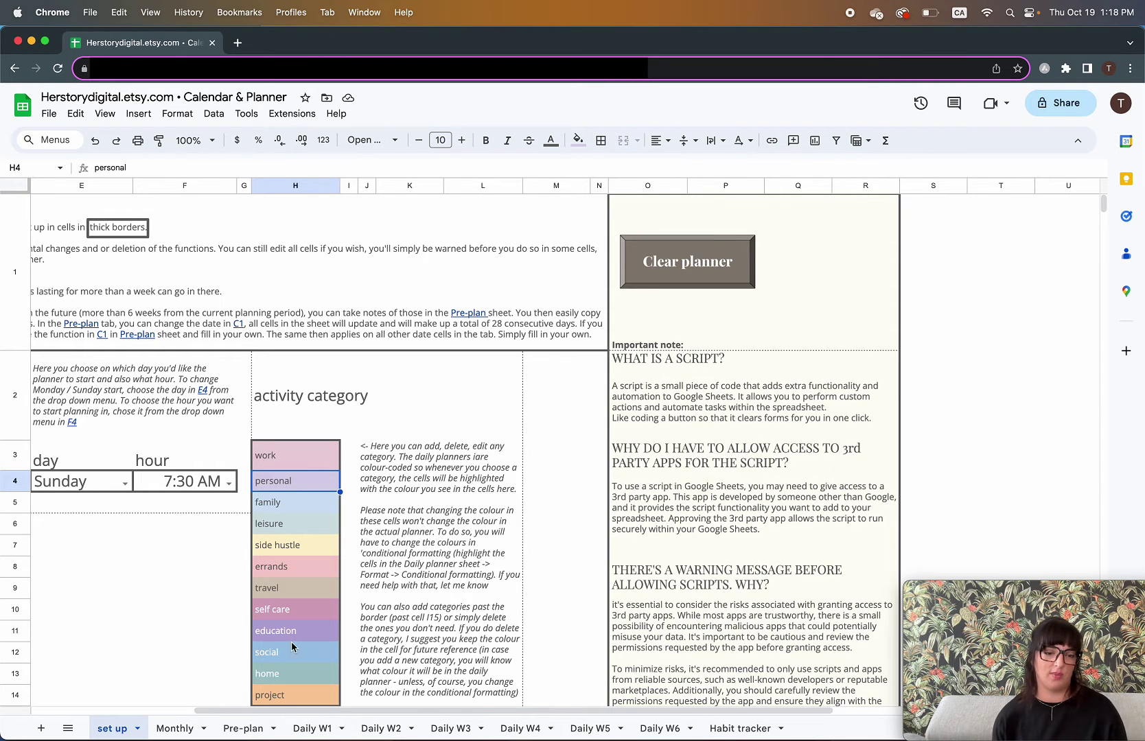
- Remove the pink October 20–21 block and the blue week 4 band on the Monthly sheet by filling from neighbouring blank cells
{"action": "left_click", "coordinate": [175, 728]}
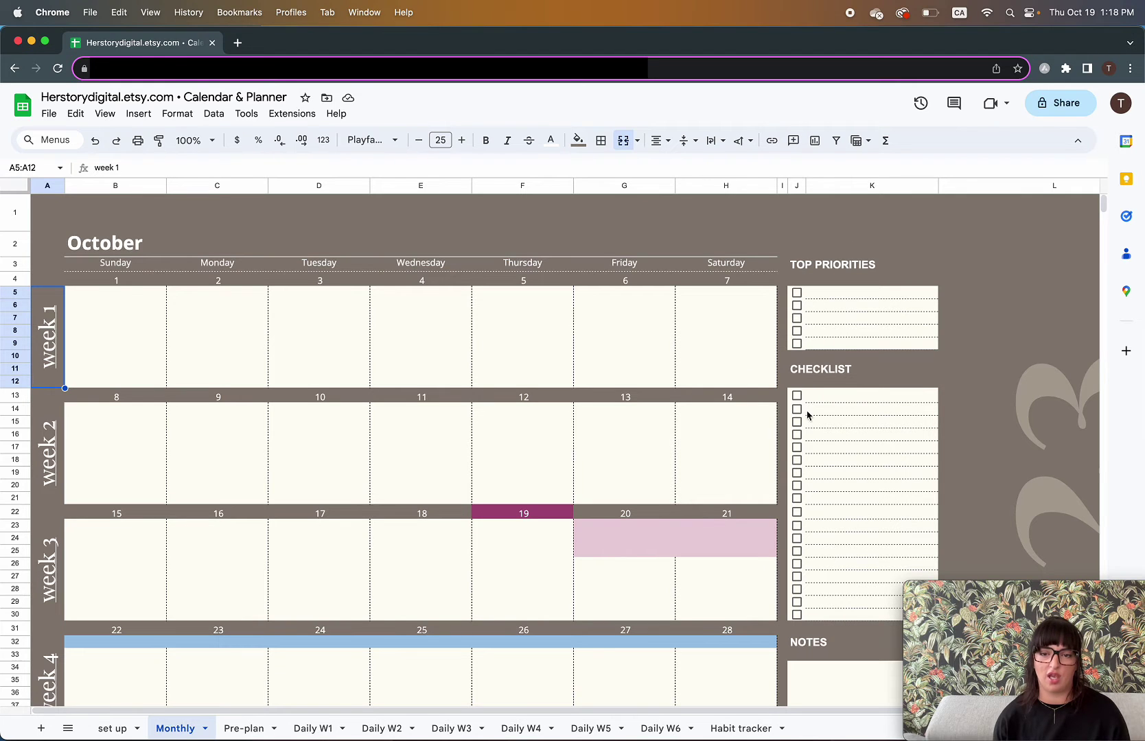
{"action": "scroll", "coordinate": [848, 472], "scroll_direction": "down", "scroll_amount": 5}
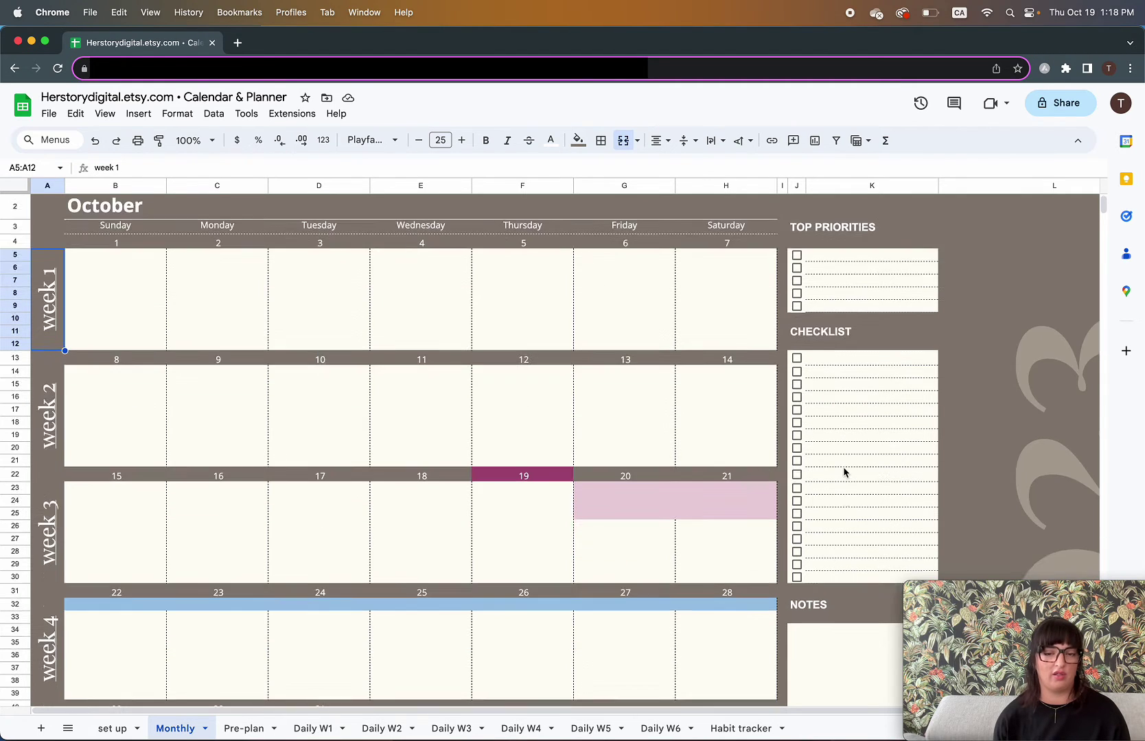
{"action": "left_click", "coordinate": [620, 395]}
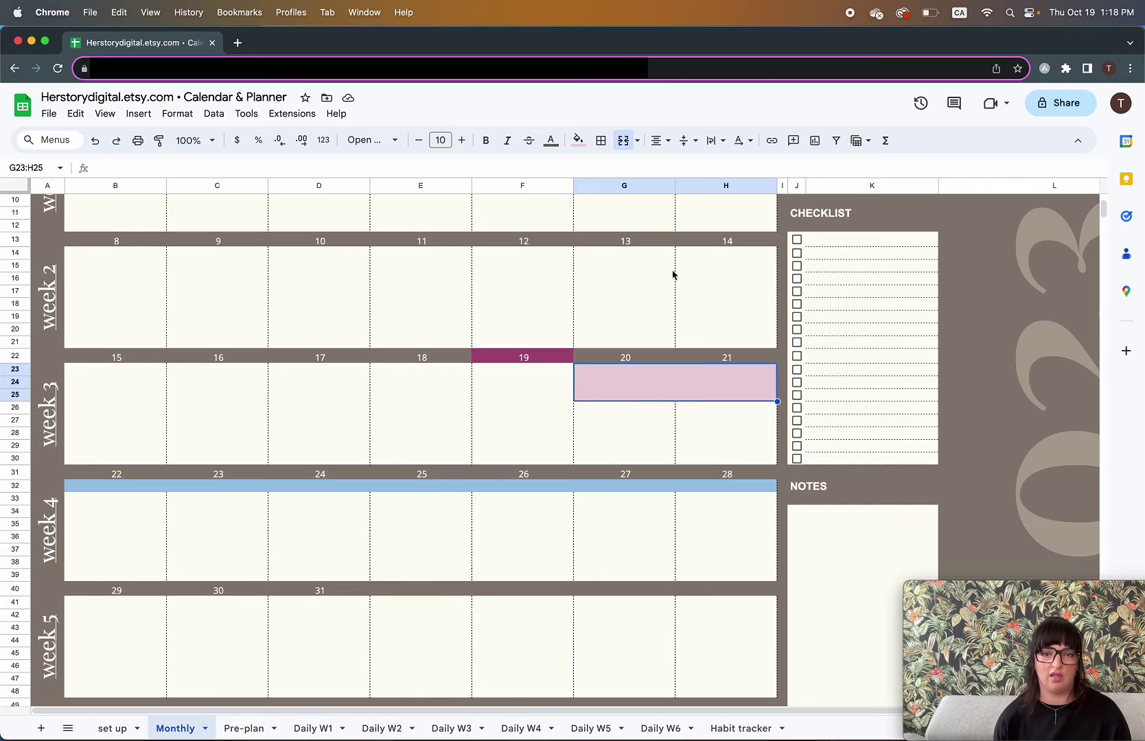
{"action": "left_click", "coordinate": [570, 423]}
{"action": "left_click_drag", "start_coordinate": [594, 423], "coordinate": [725, 423]}
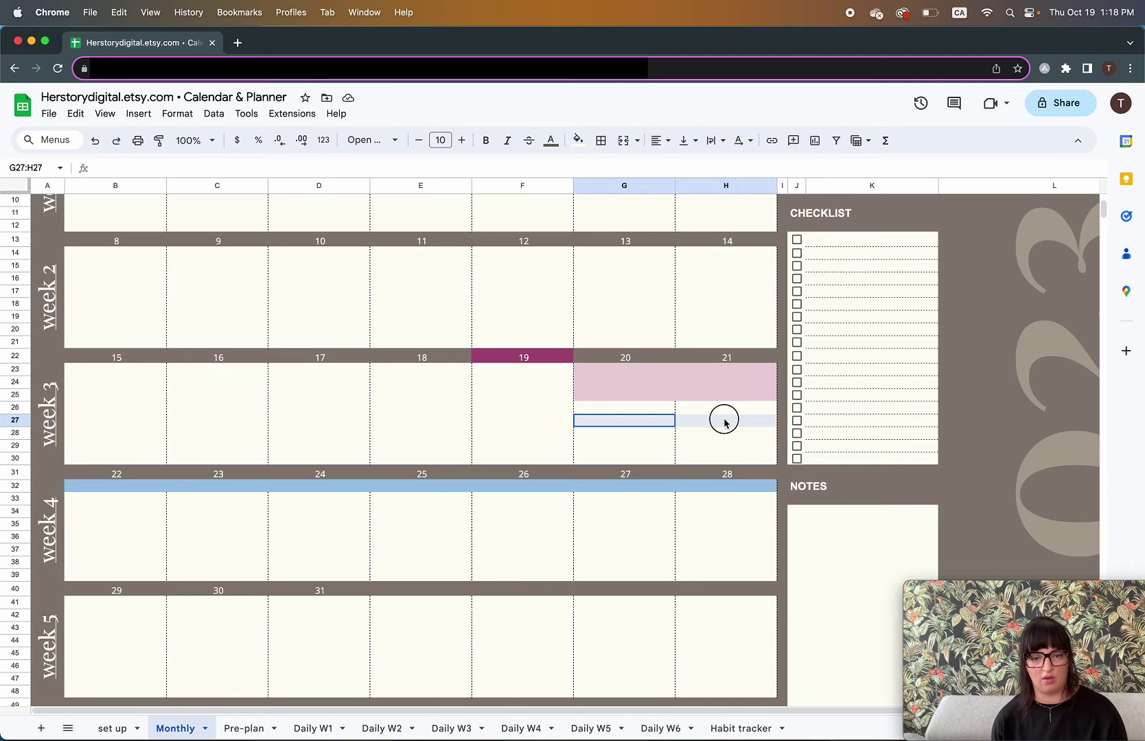
{"action": "left_click", "coordinate": [776, 425]}
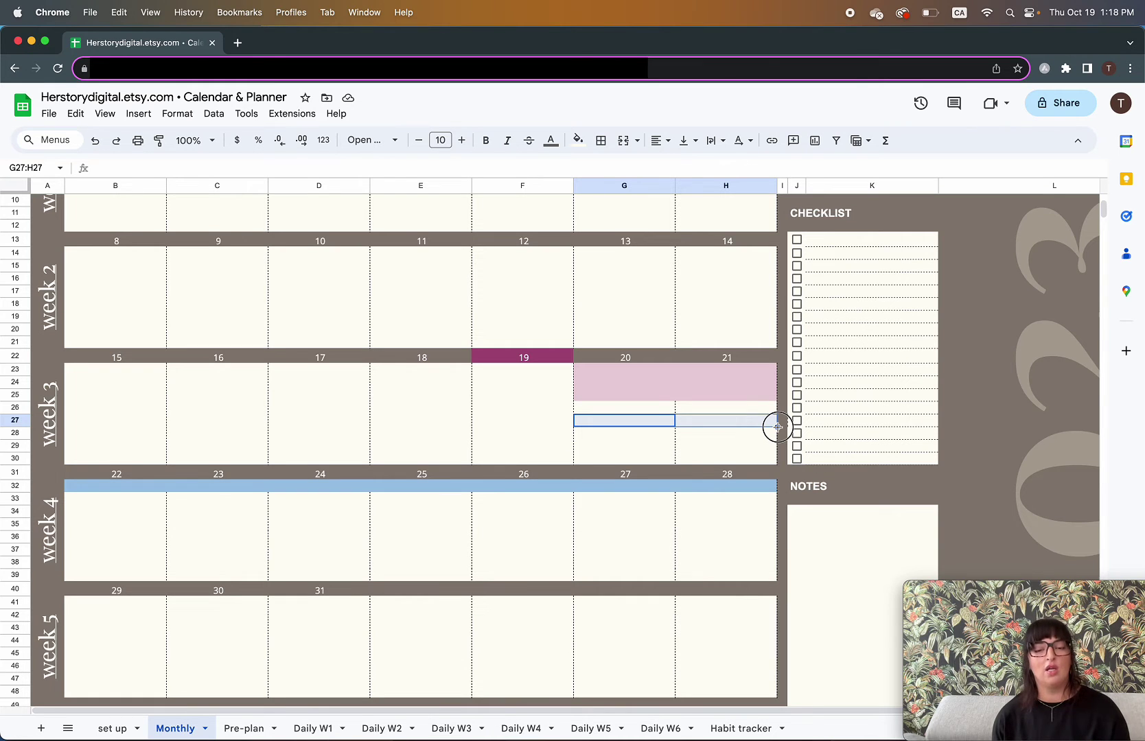
{"action": "left_click_drag", "start_coordinate": [777, 426], "coordinate": [776, 366]}
{"action": "left_click_drag", "start_coordinate": [129, 525], "coordinate": [768, 487]}
{"action": "left_click", "coordinate": [564, 567]}
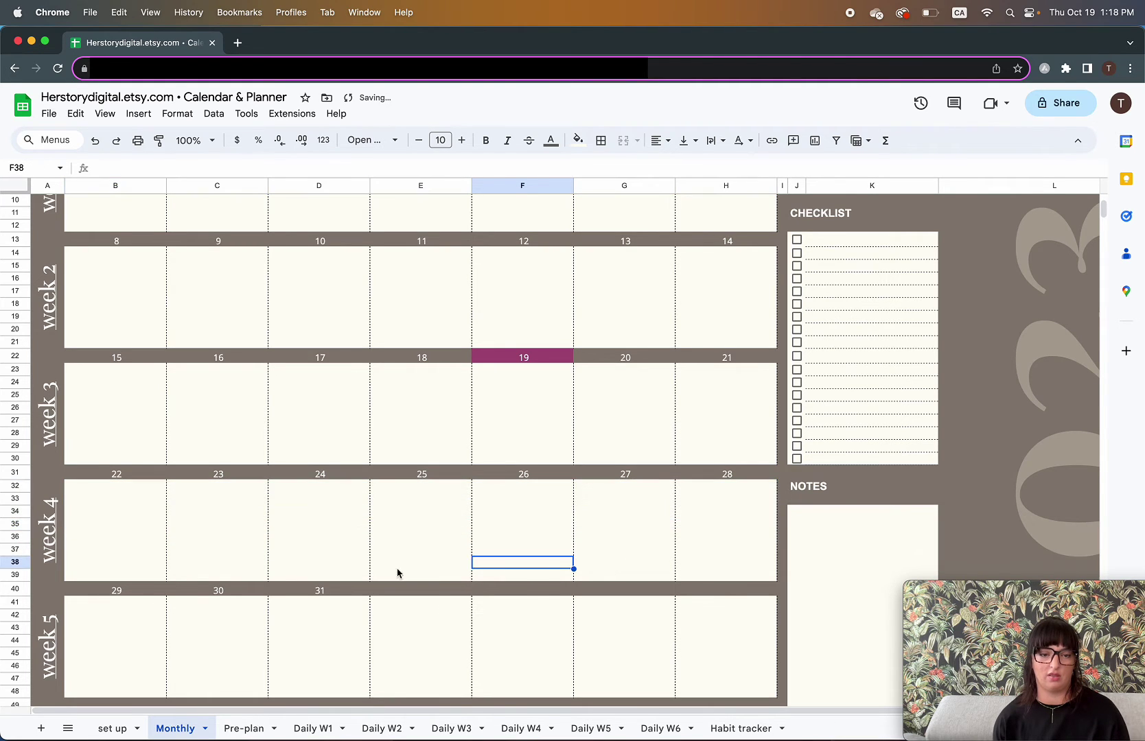
- Check the Monthly and Daily W1 sheets for leftover entries
{"action": "scroll", "coordinate": [322, 480], "scroll_direction": "down", "scroll_amount": 5}
{"action": "scroll", "coordinate": [321, 480], "scroll_direction": "up", "scroll_amount": 10}
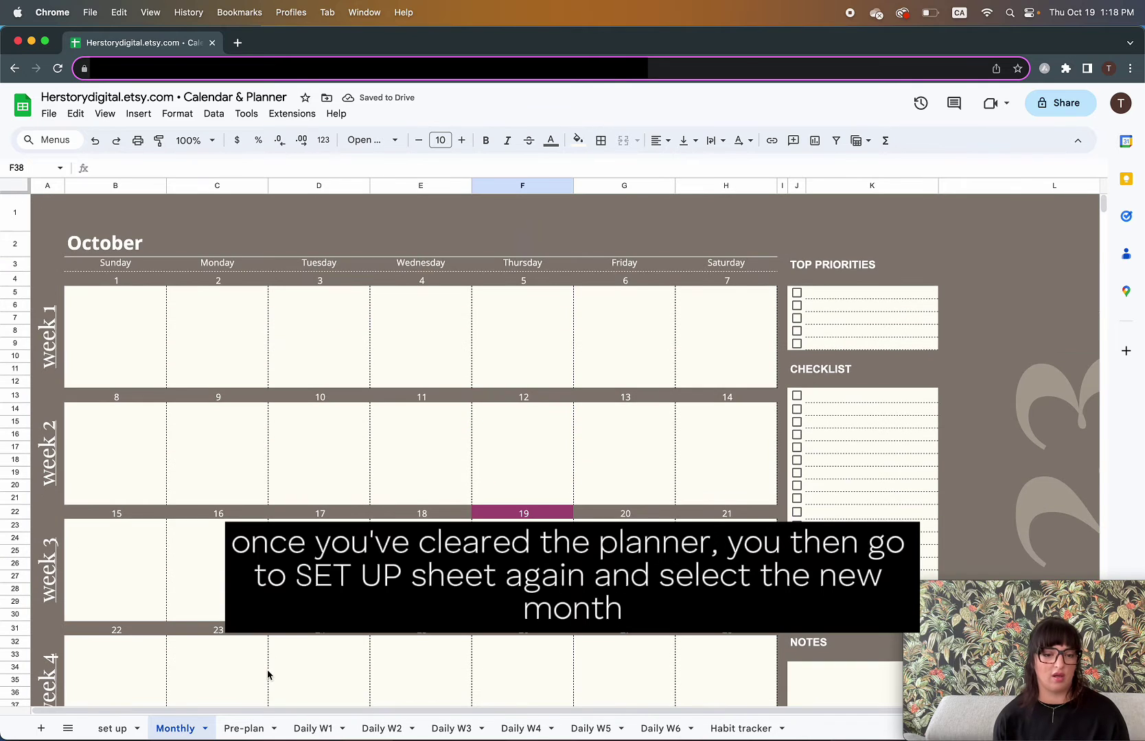
{"action": "left_click", "coordinate": [311, 730]}
{"action": "left_click", "coordinate": [453, 503]}
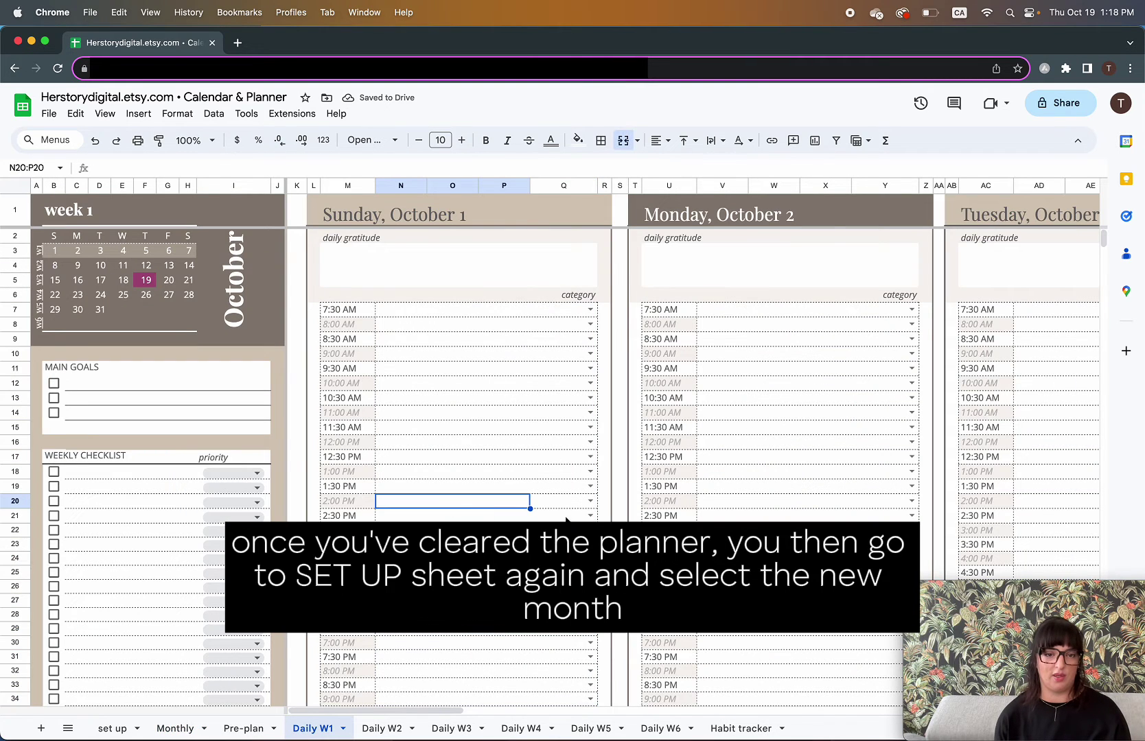
{"action": "scroll", "coordinate": [488, 432], "scroll_direction": "down", "scroll_amount": 10}
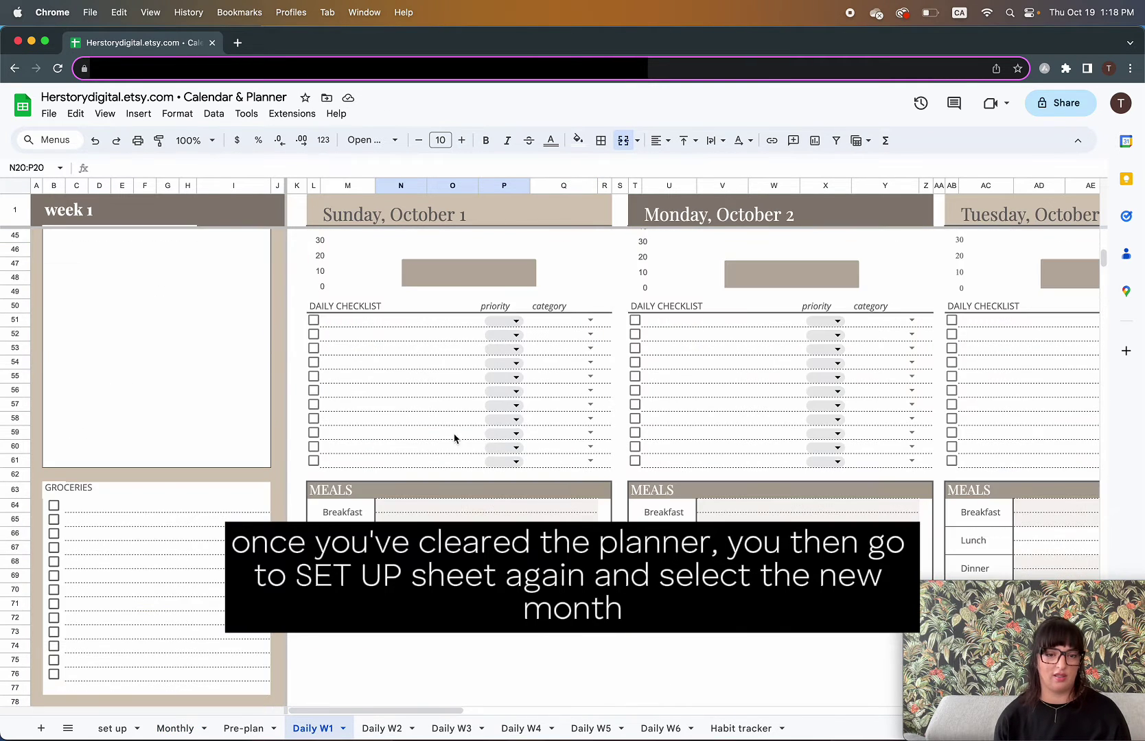
{"action": "scroll", "coordinate": [105, 506], "scroll_direction": "up", "scroll_amount": 10}
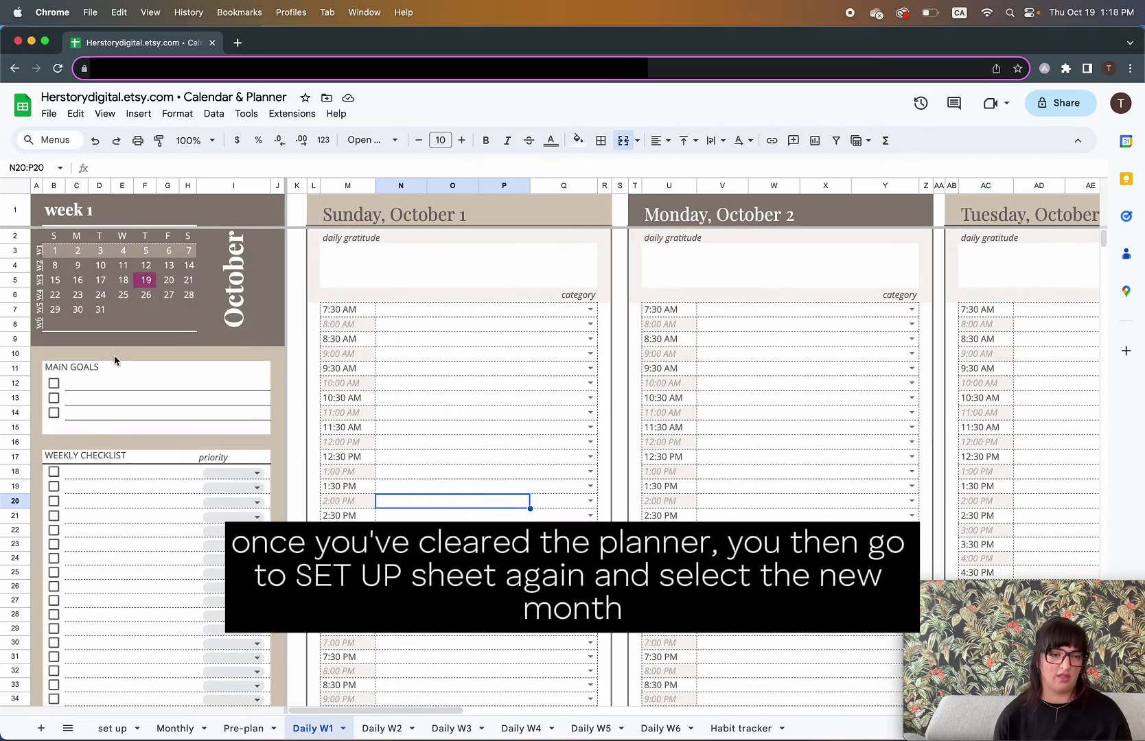